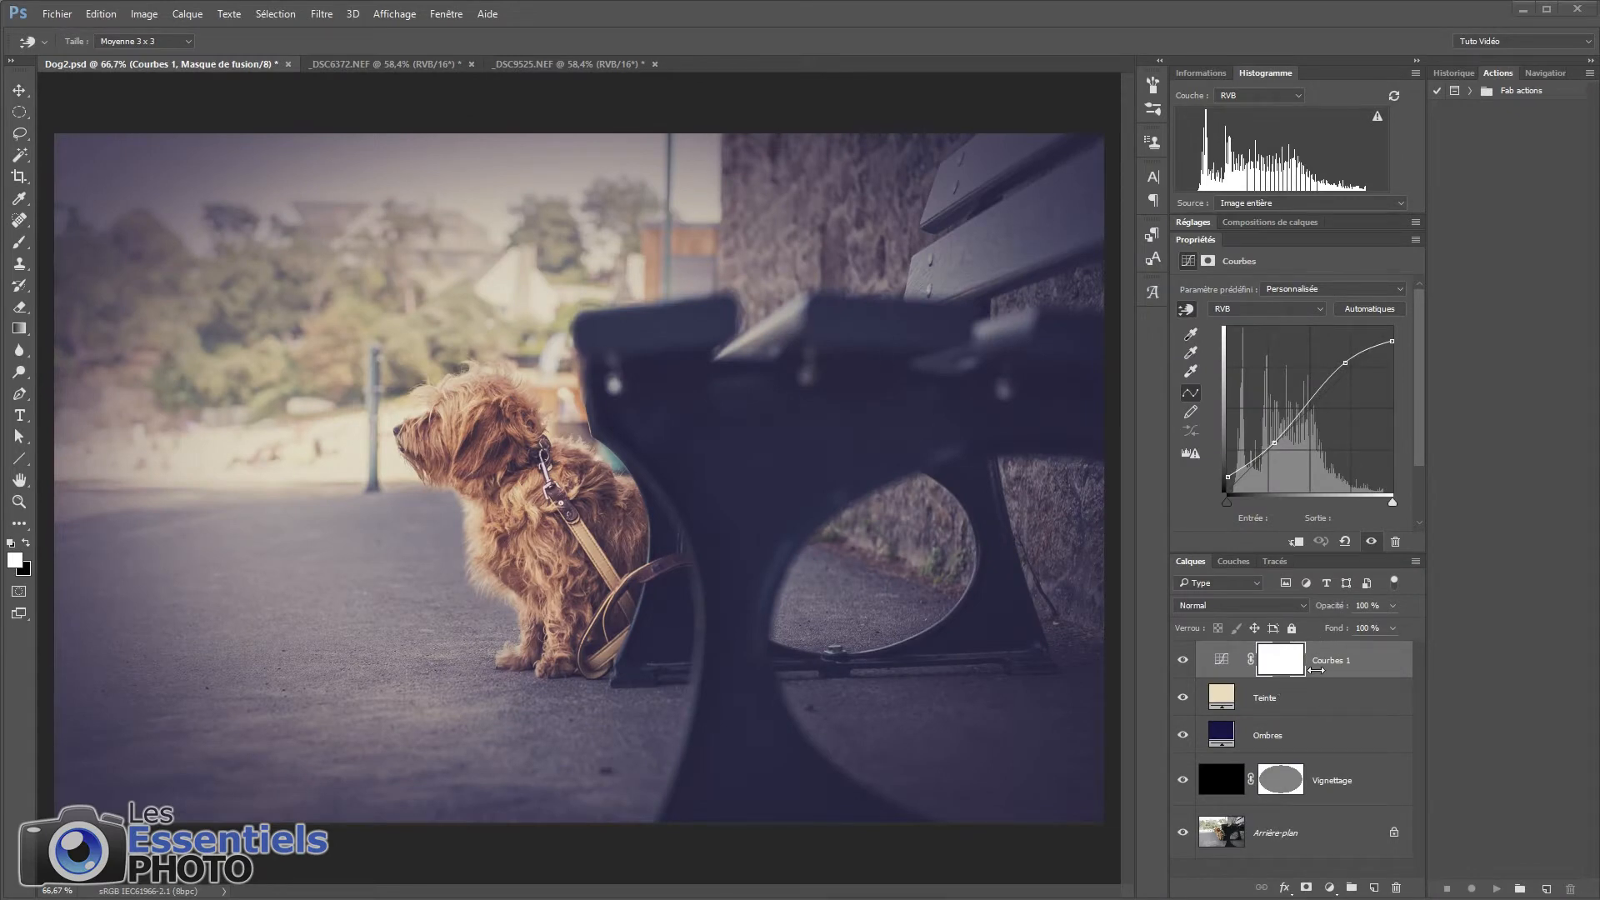
Step: Group the layers from Vignettage up to Courbes 1 and name the group "Effet vintage"
click(1351, 785)
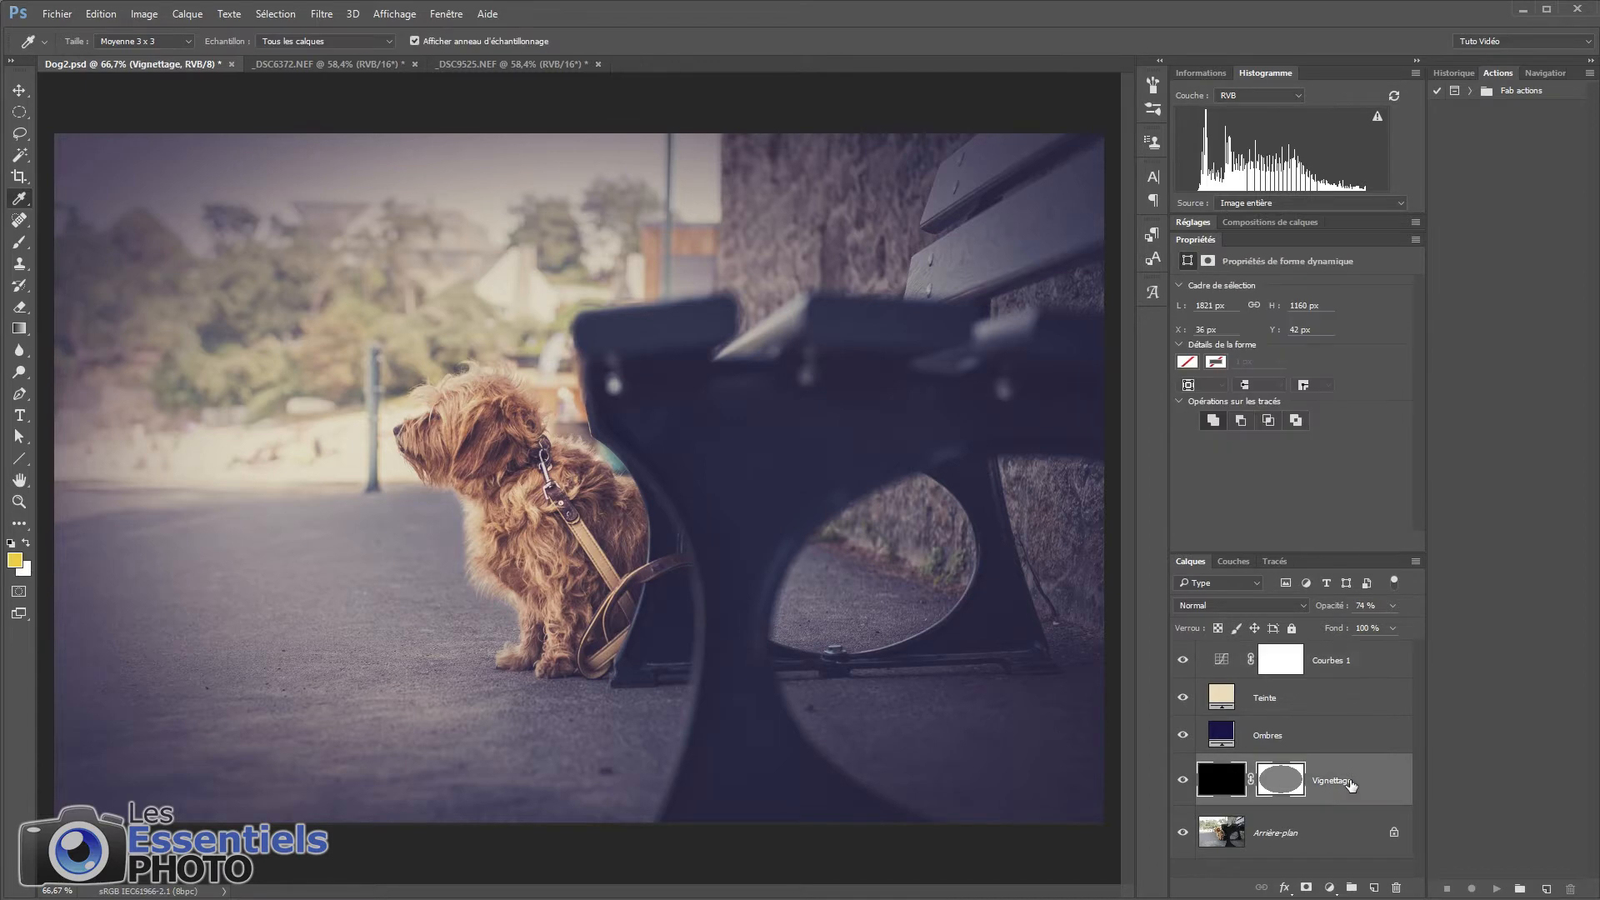
shift+click(1336, 662)
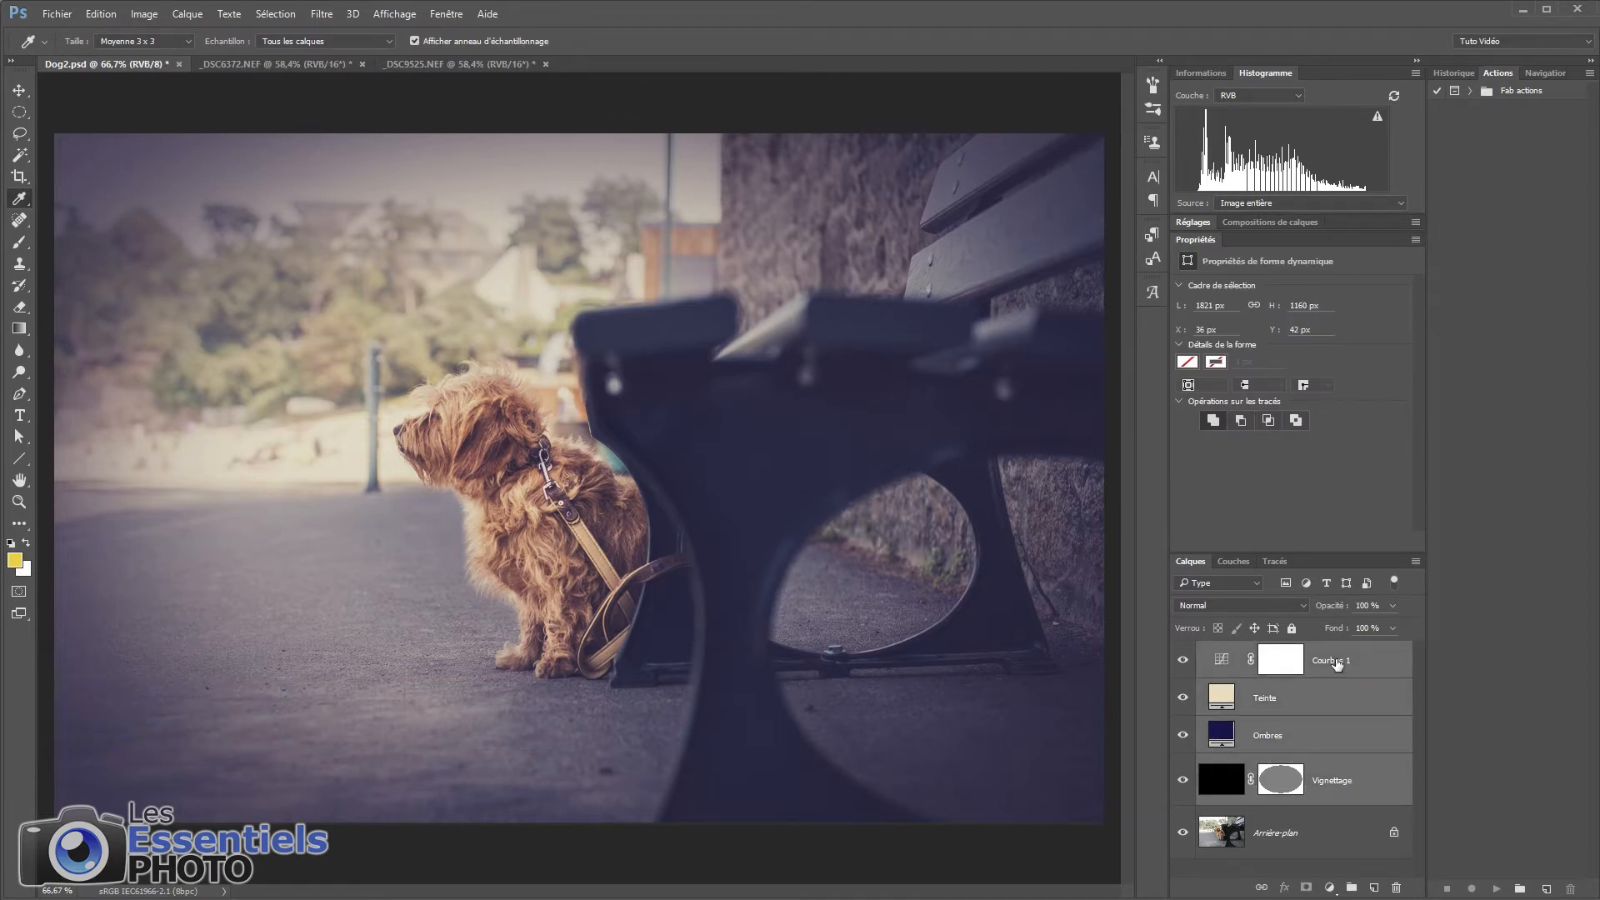
key(ctrl+g)
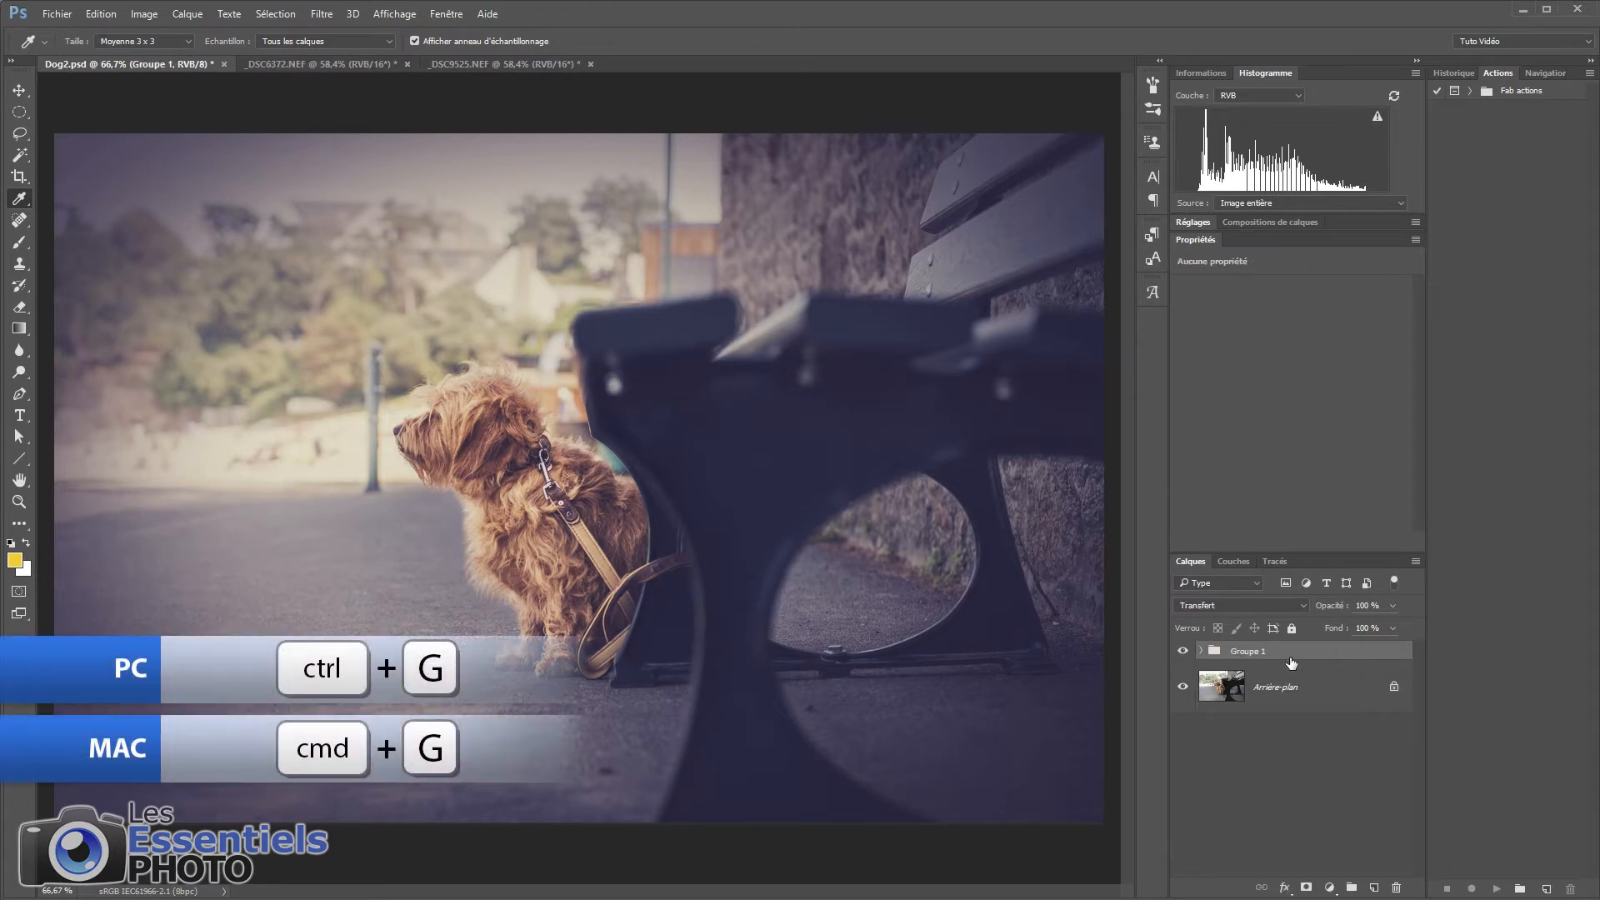
double_click(1258, 652)
text(Effet vintage)
key(Return)
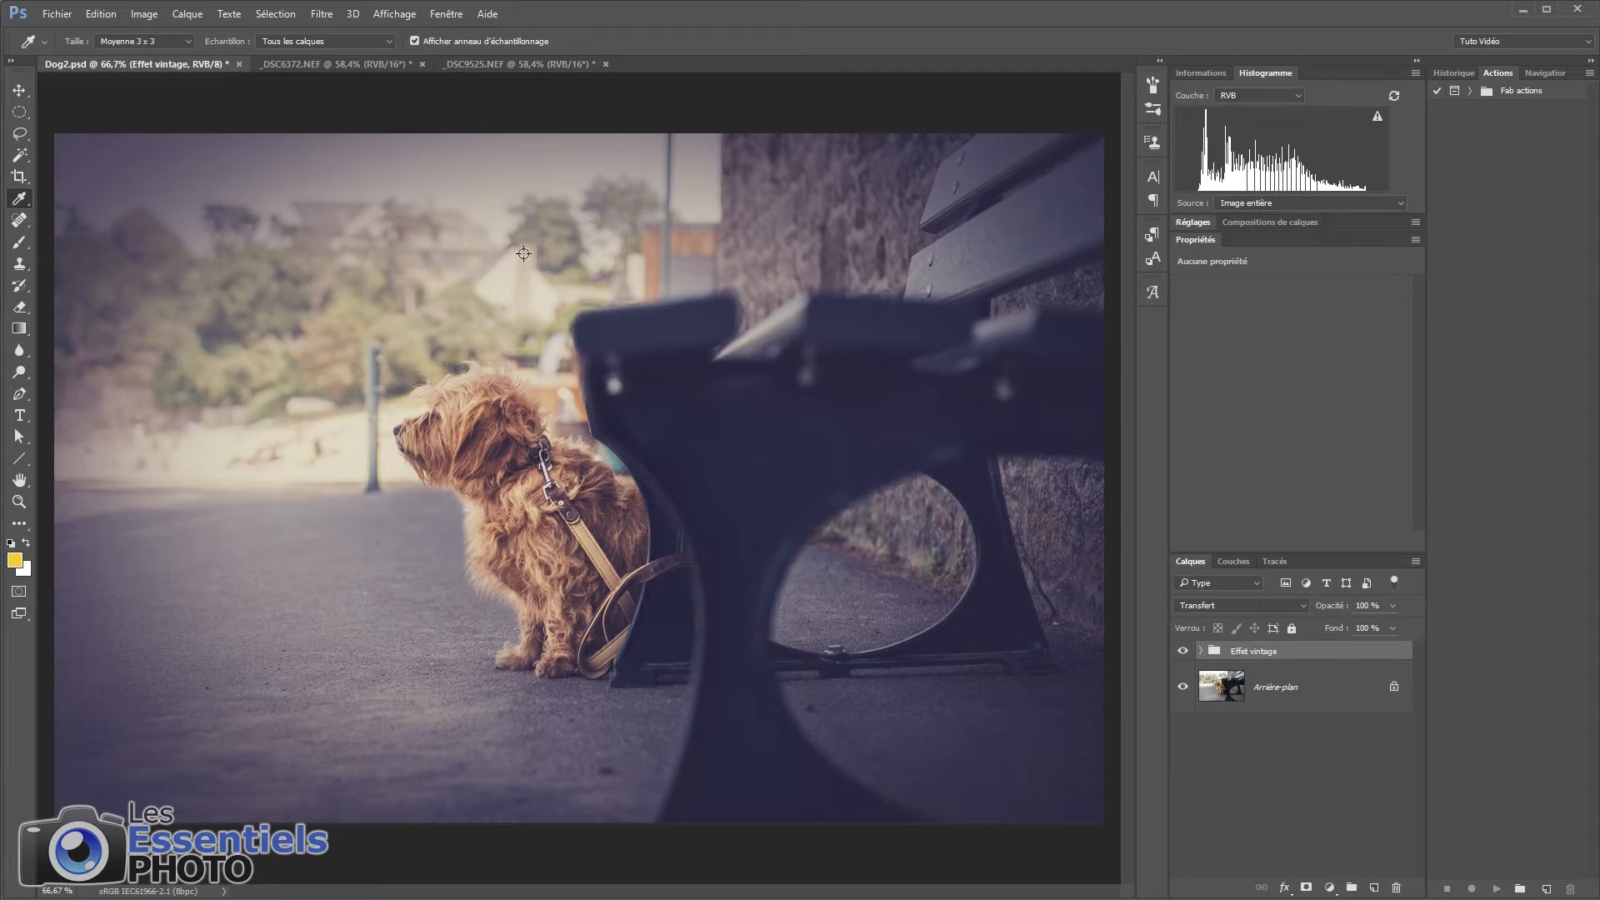
Step: Duplicate the background layer of _DSC6372.NEF into the Dog2.psd document under the name "Fuite de lumière"
click(382, 67)
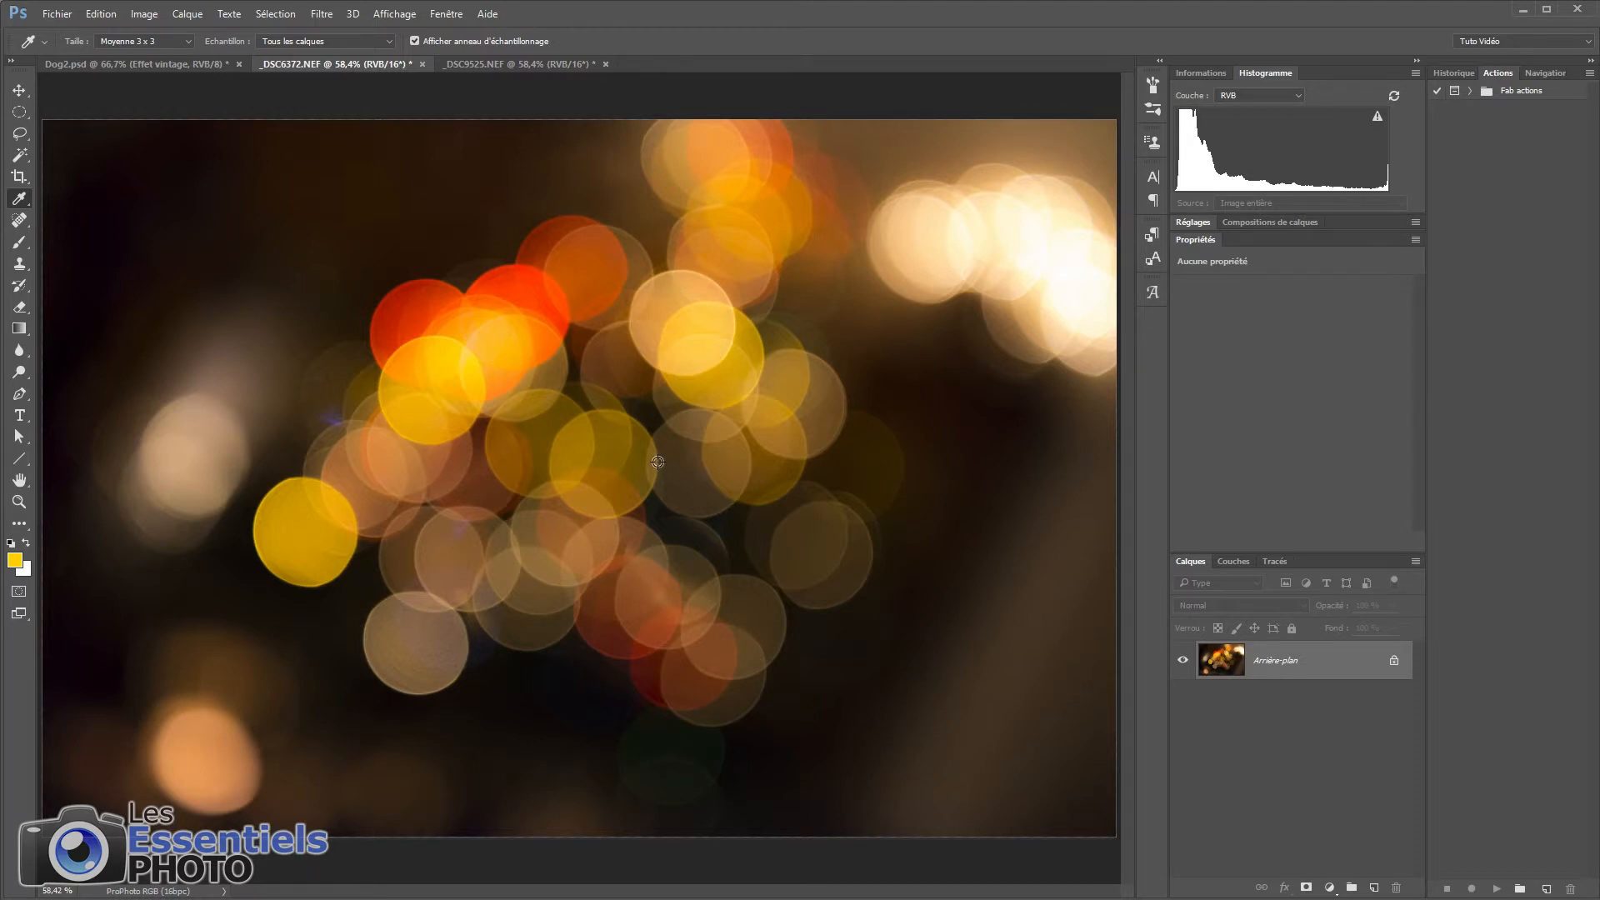
click(483, 62)
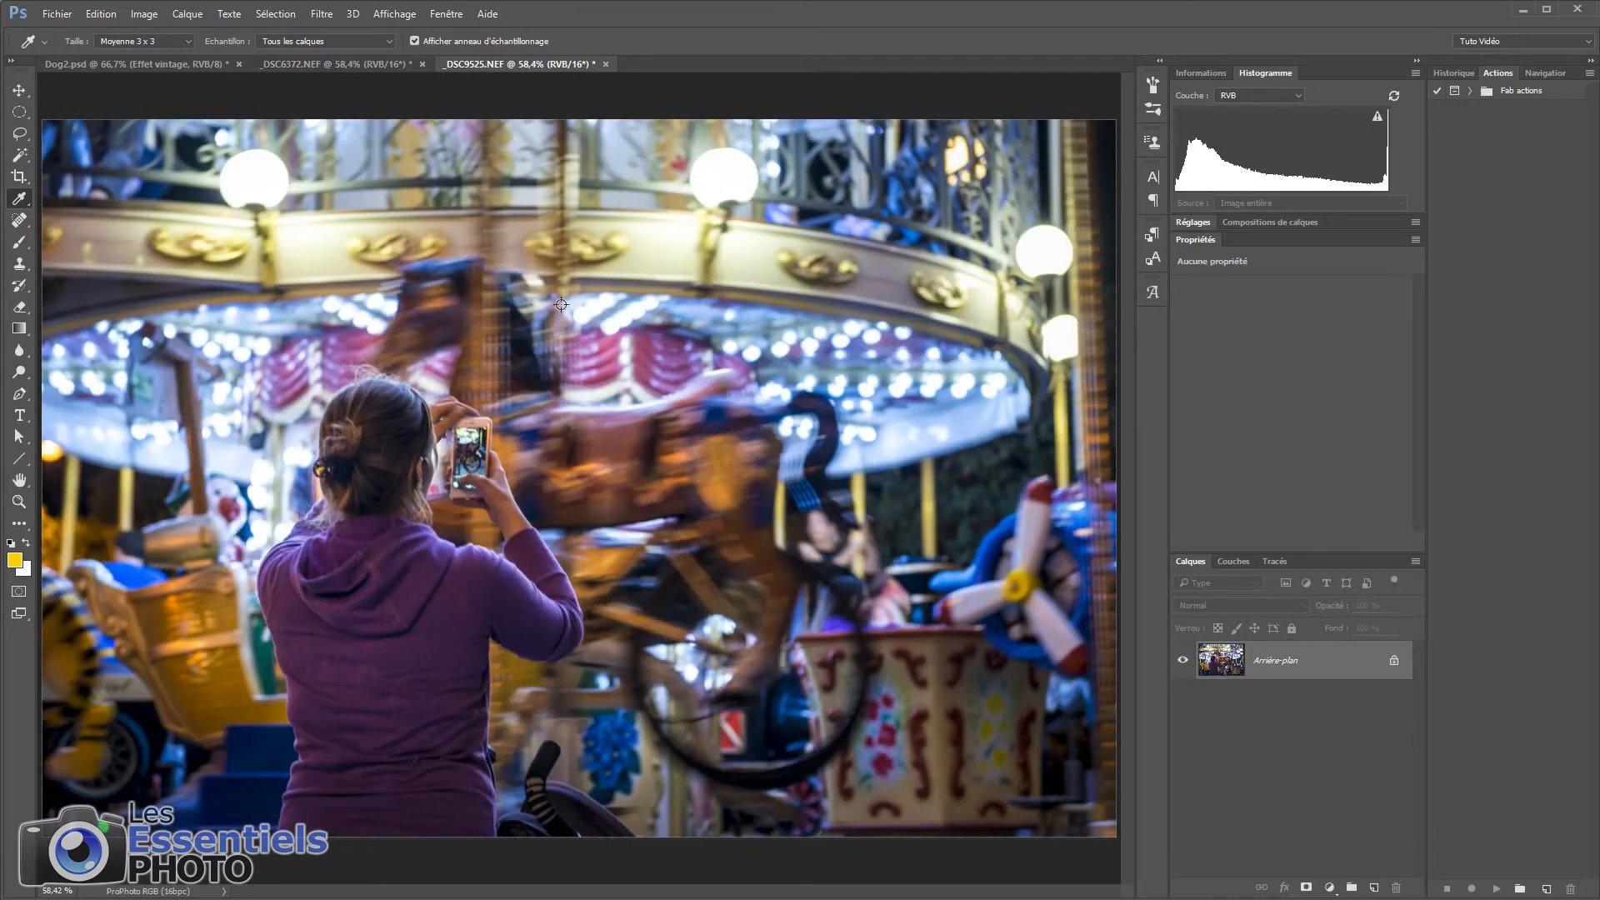
click(348, 67)
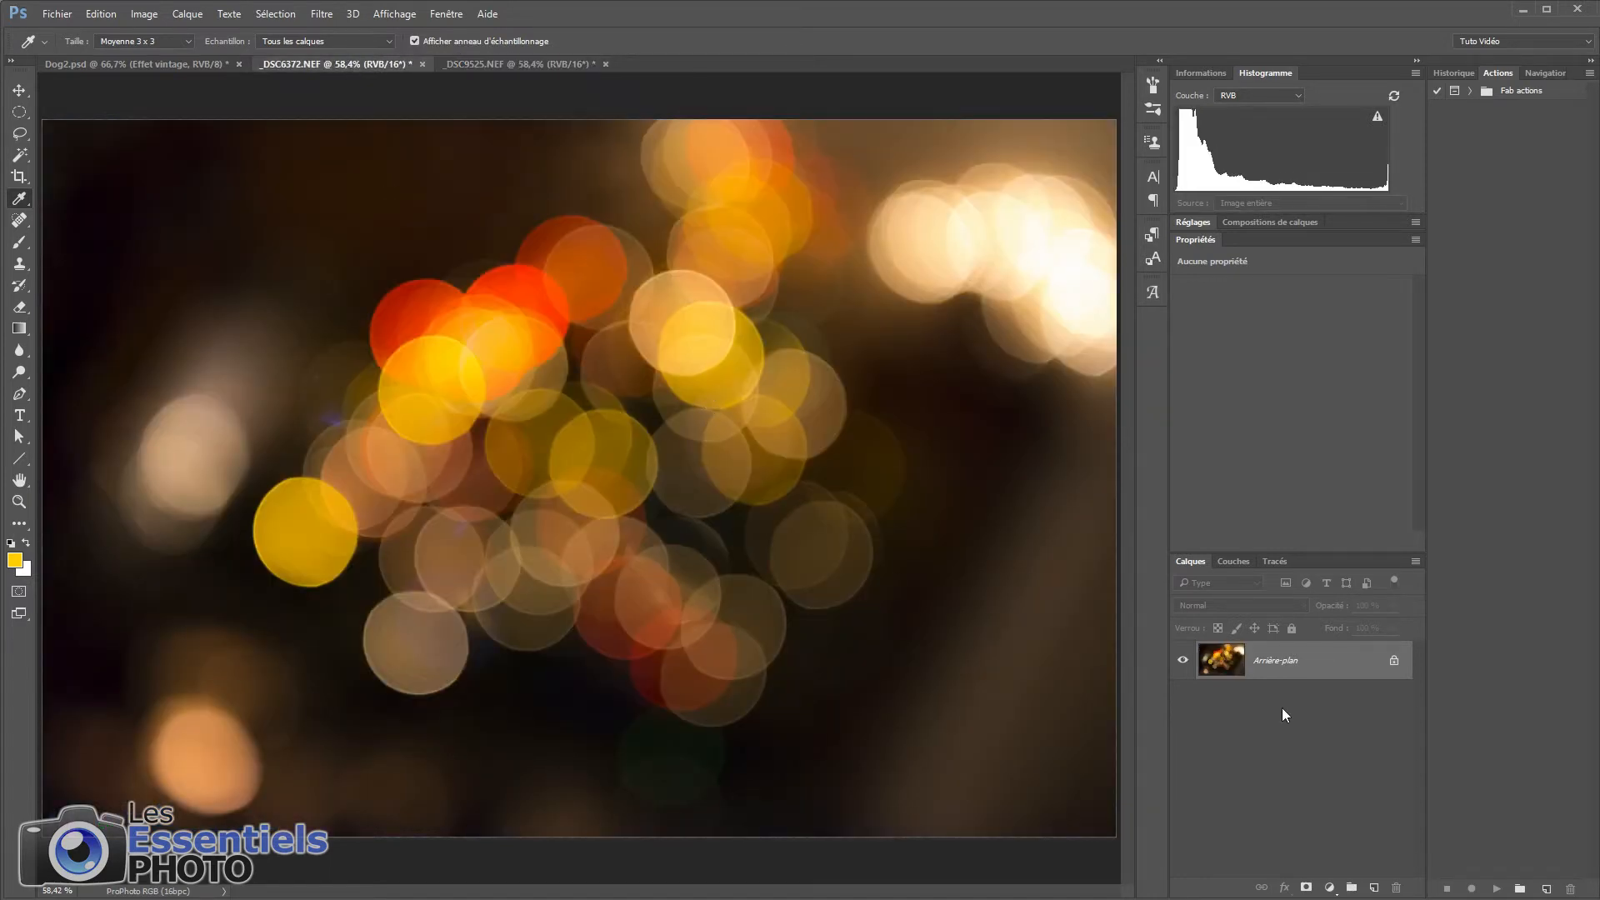
right_click(1287, 661)
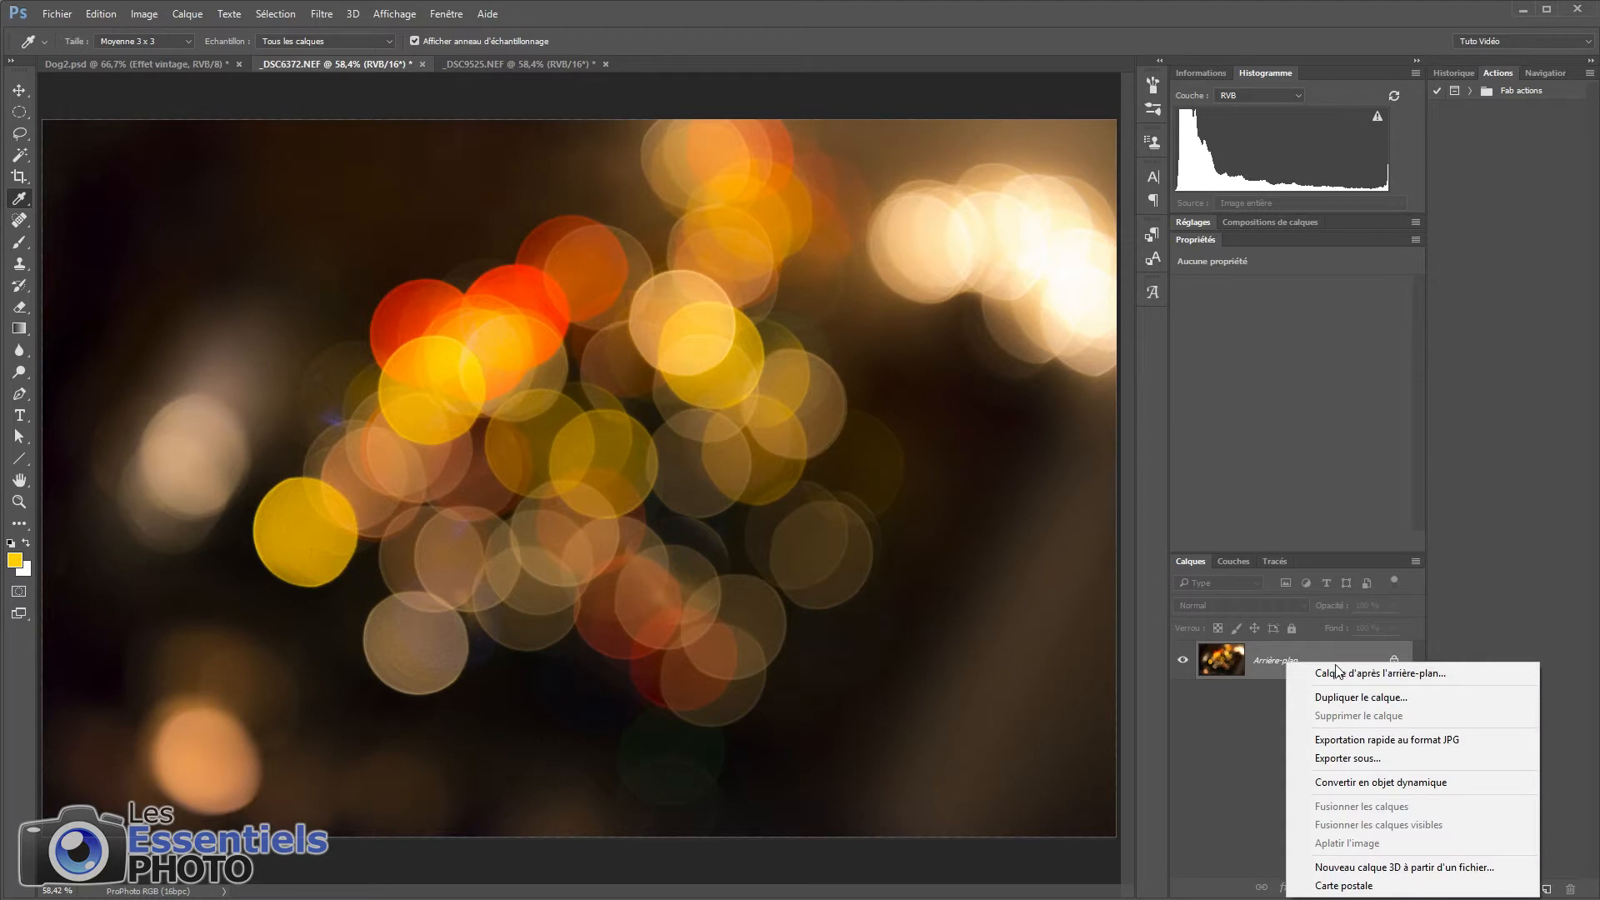
click(1353, 698)
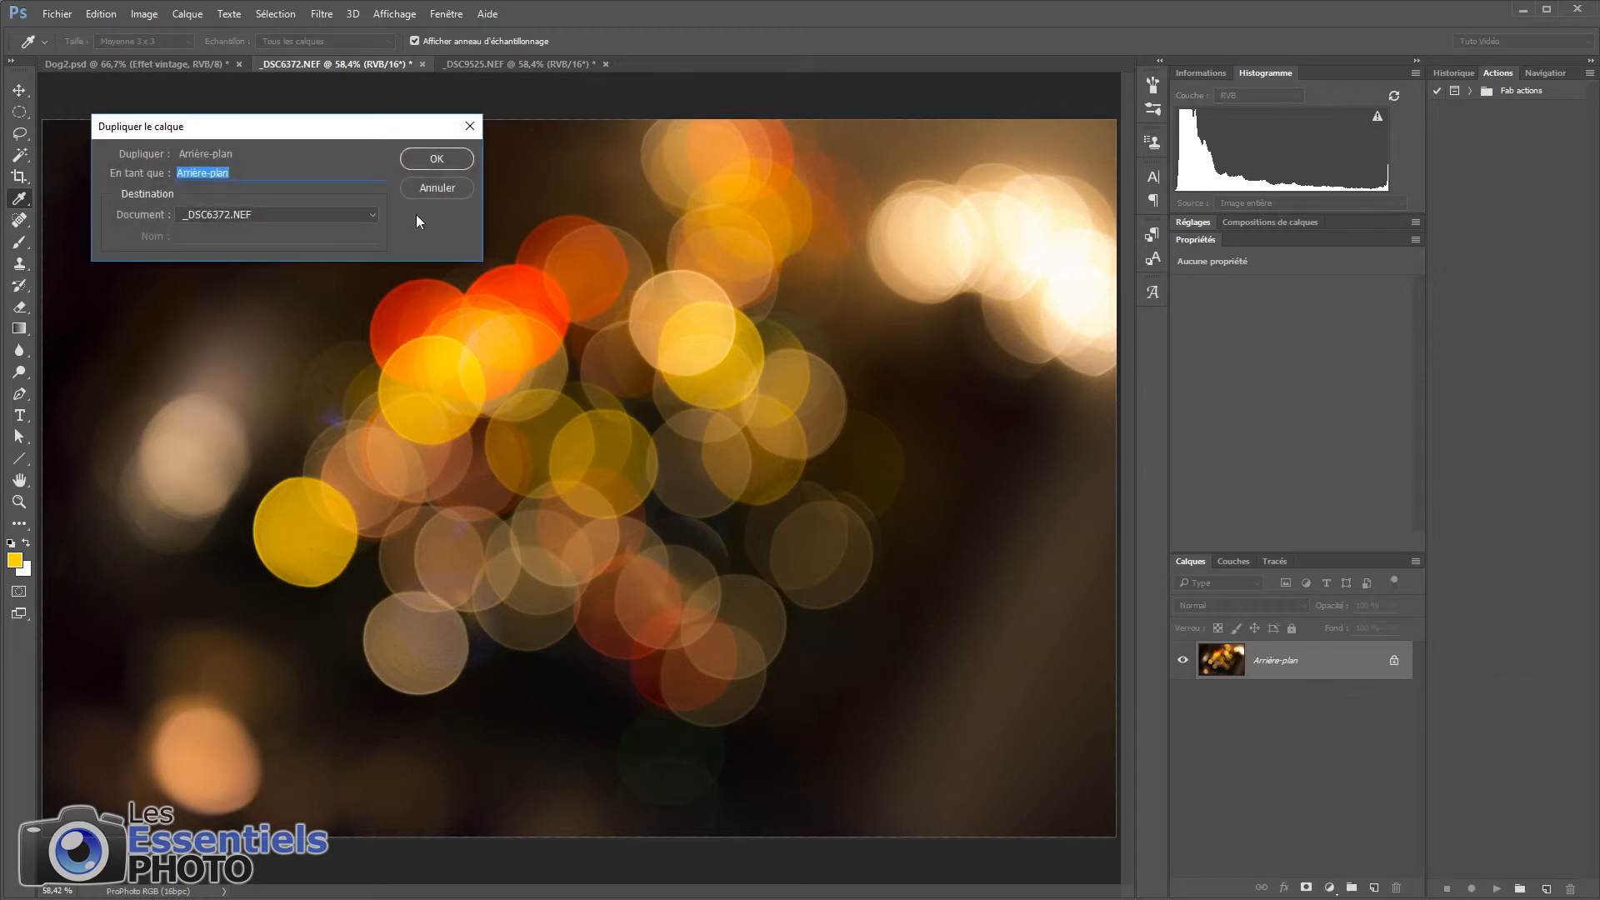
drag(361, 133, 710, 348)
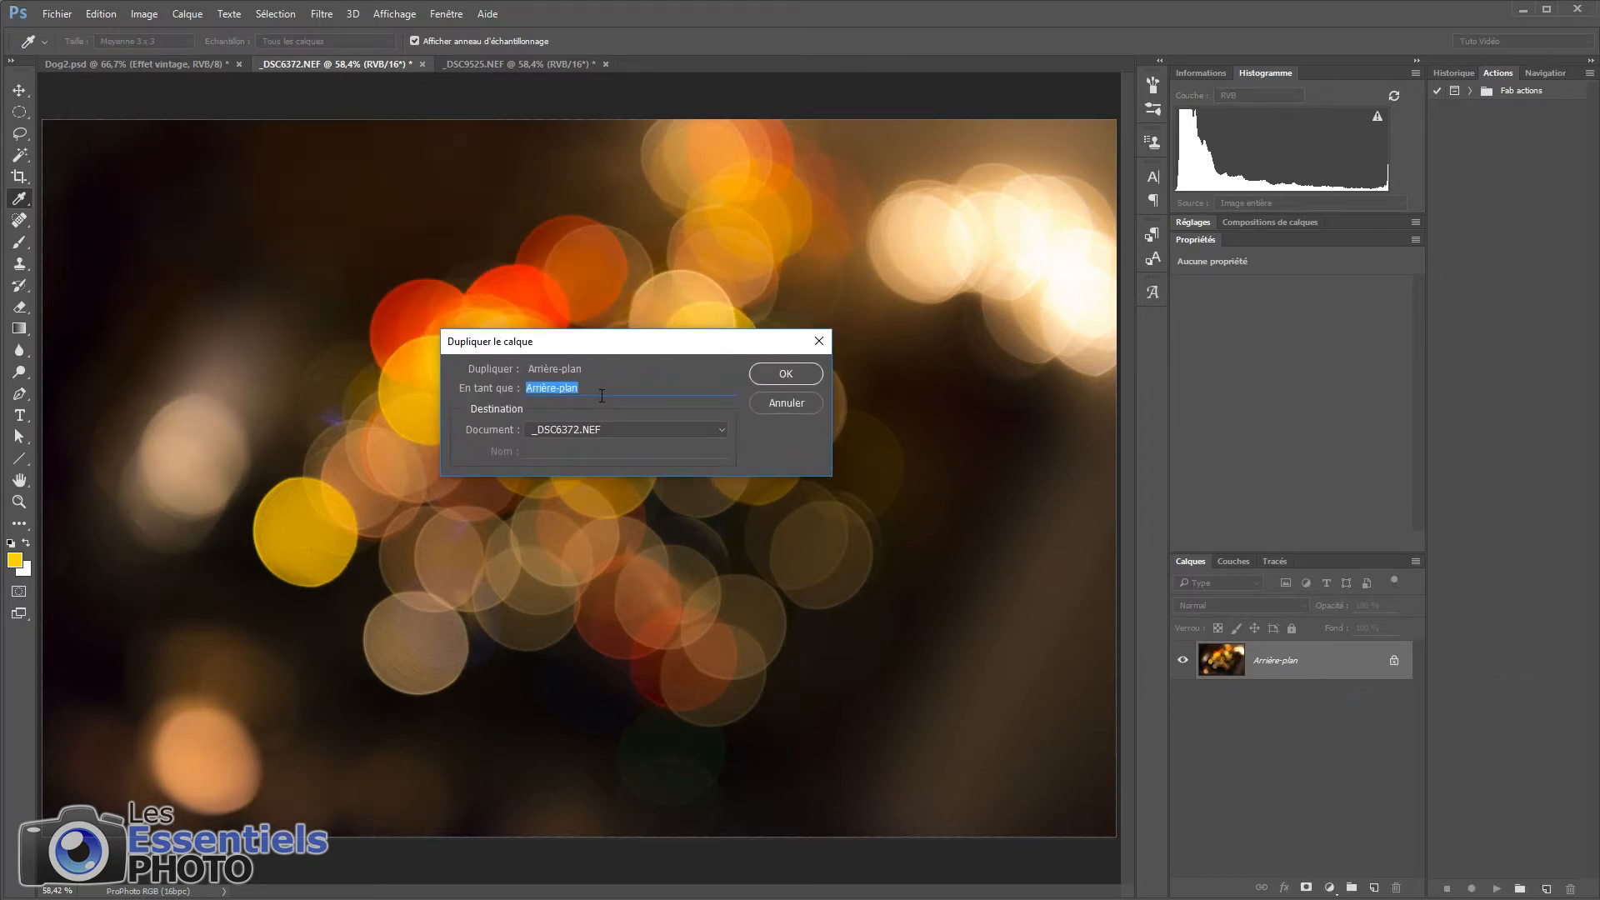
text(Fulte de lumière)
click(608, 432)
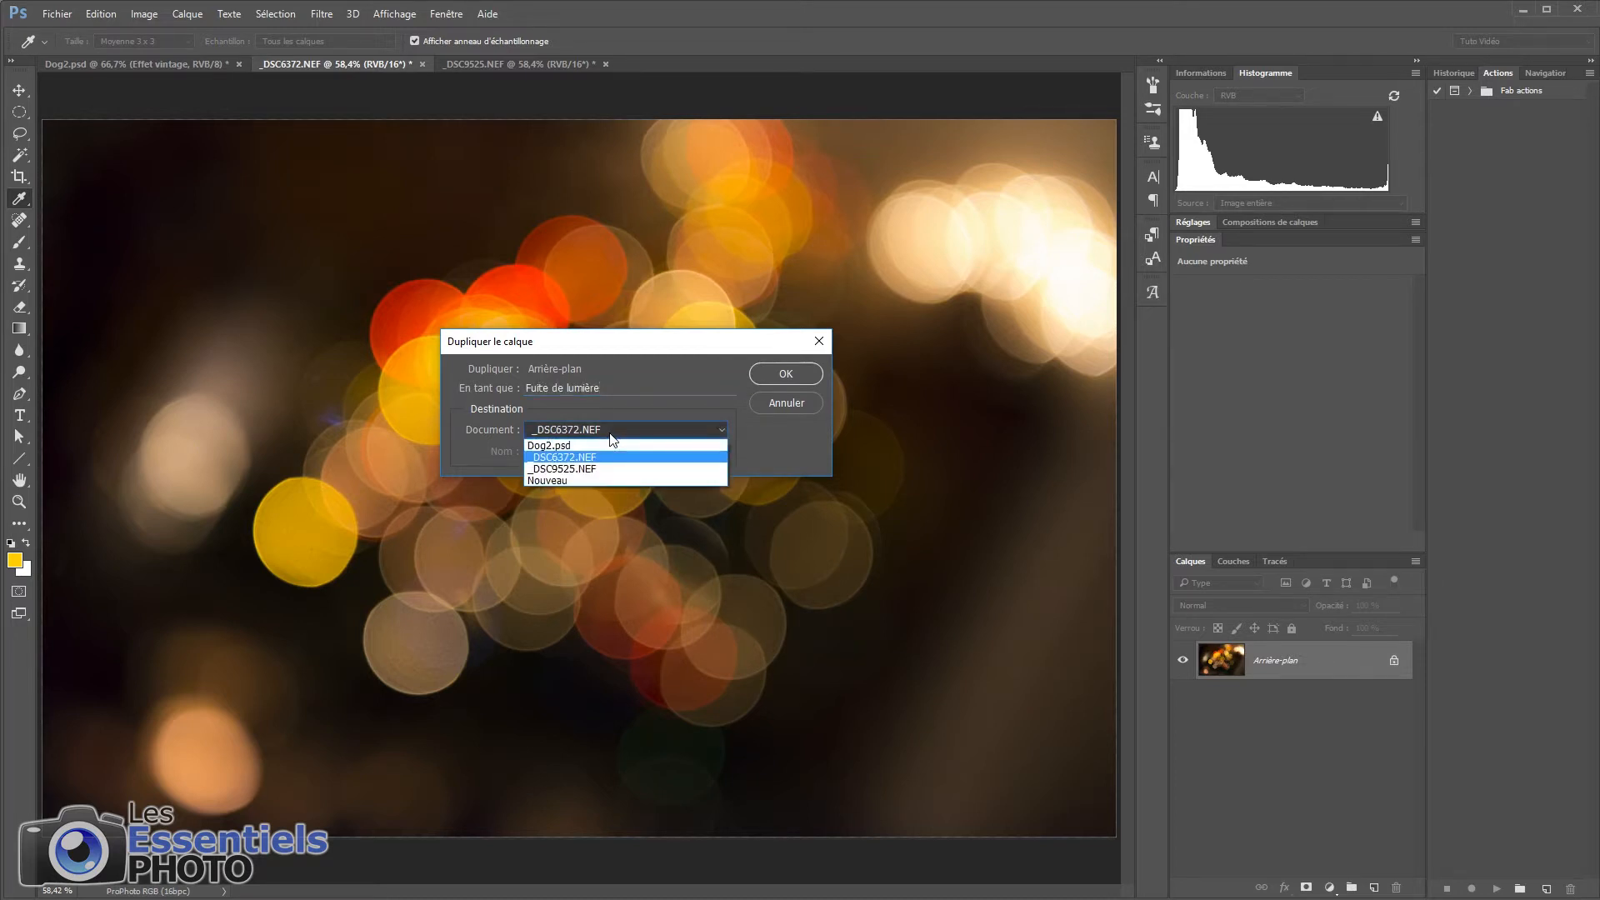
click(564, 448)
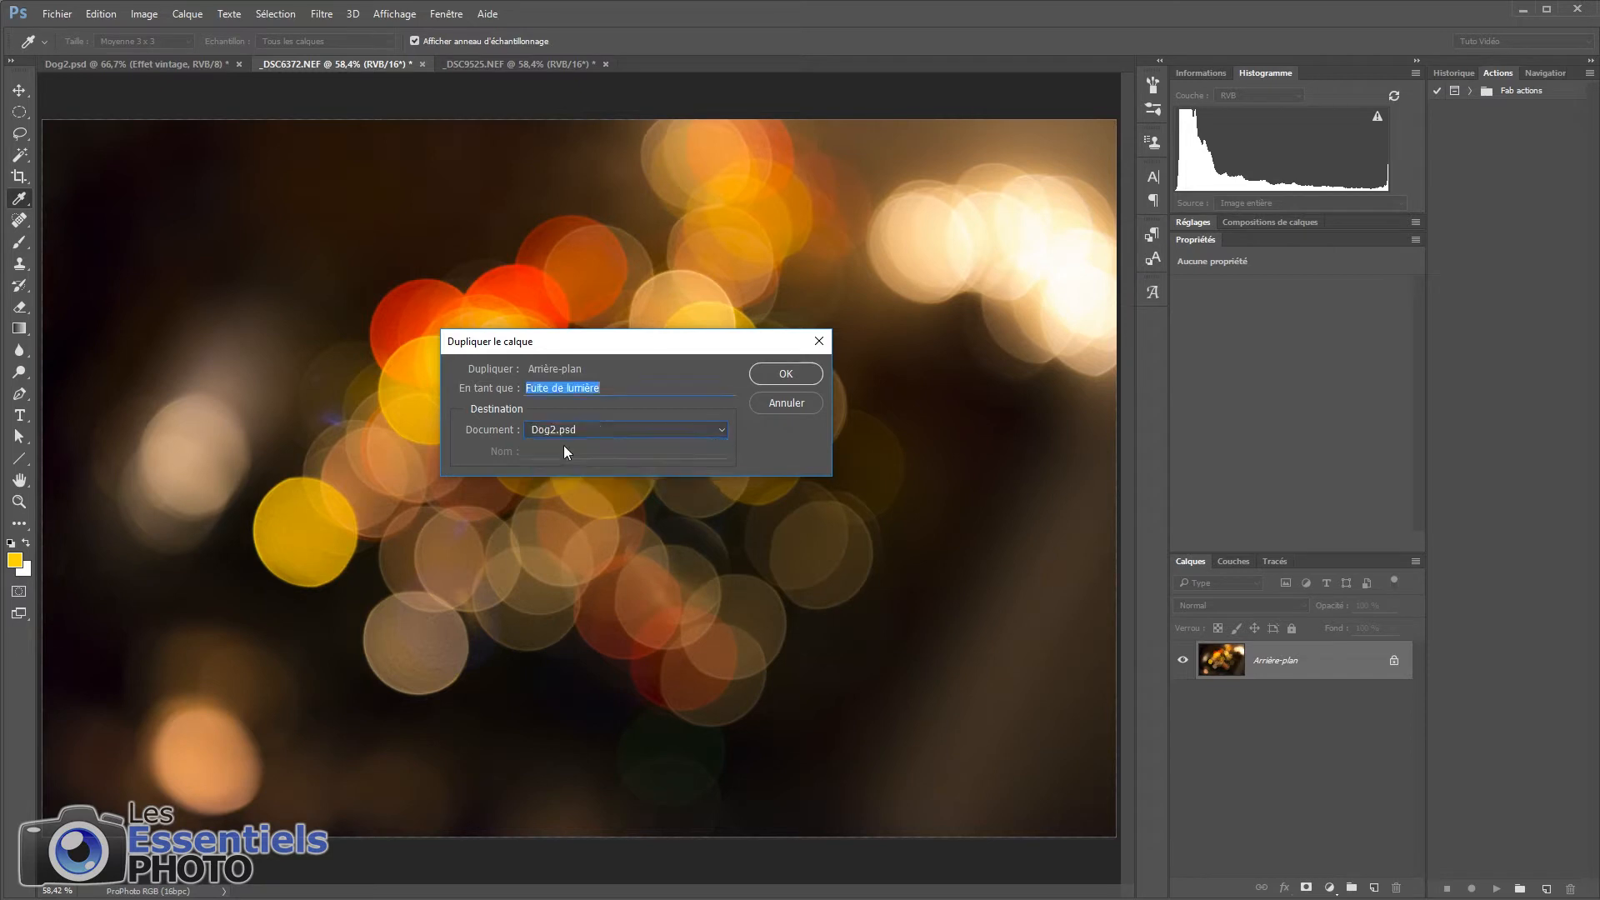
click(784, 376)
Step: Apply a Gaussian blur with a radius of about 45.6 pixels to the Fuite de lumière layer in Dog2.psd
click(197, 66)
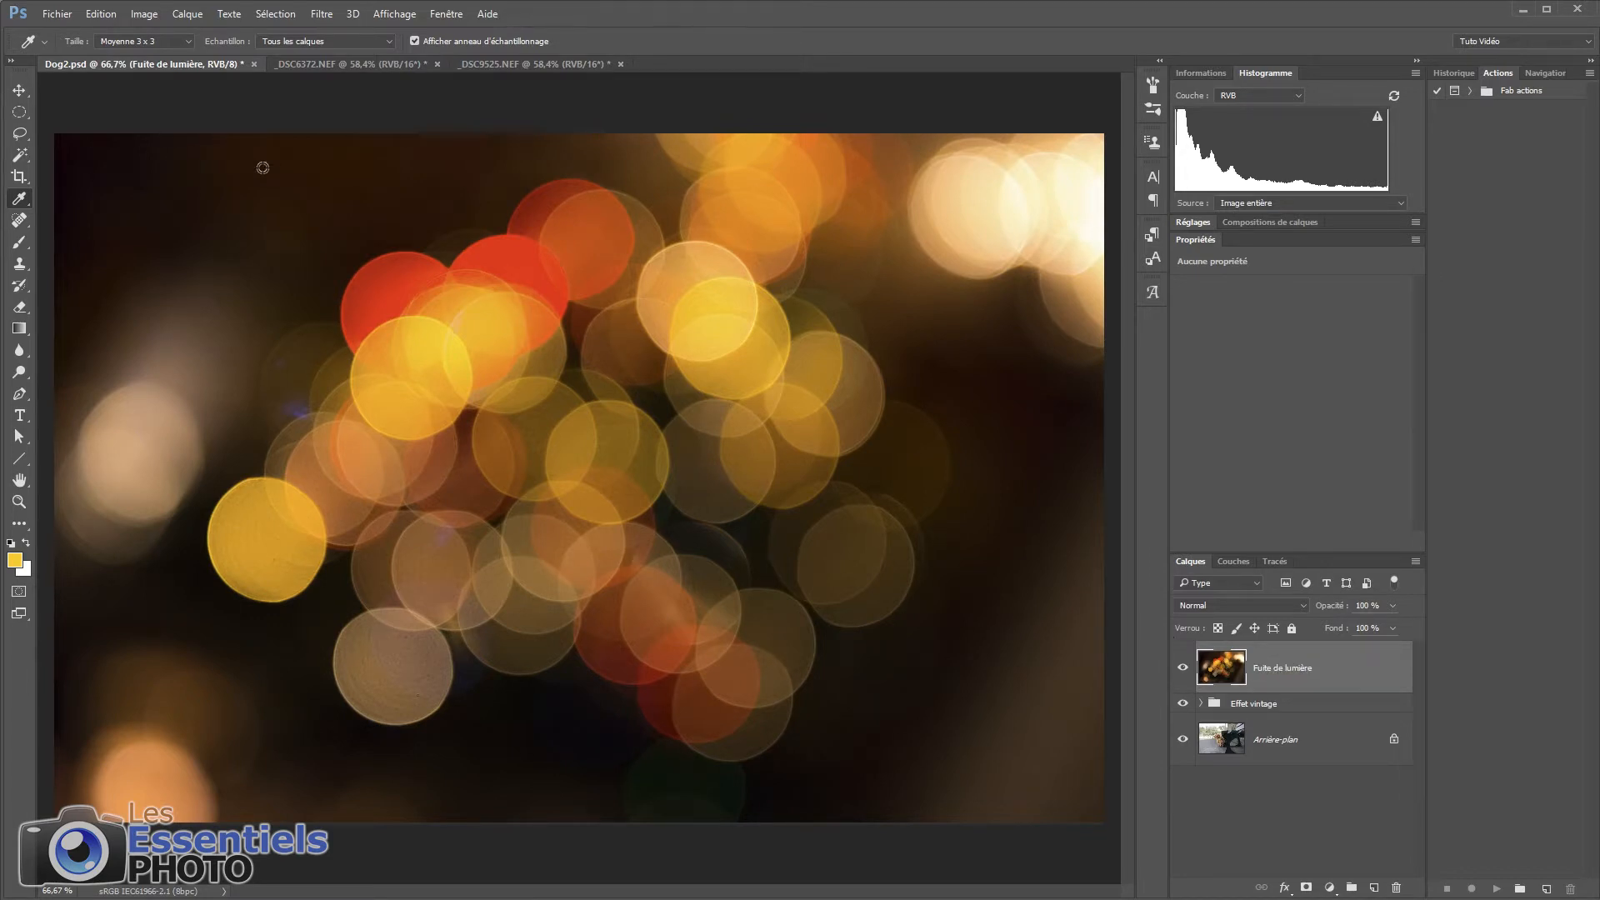
click(318, 12)
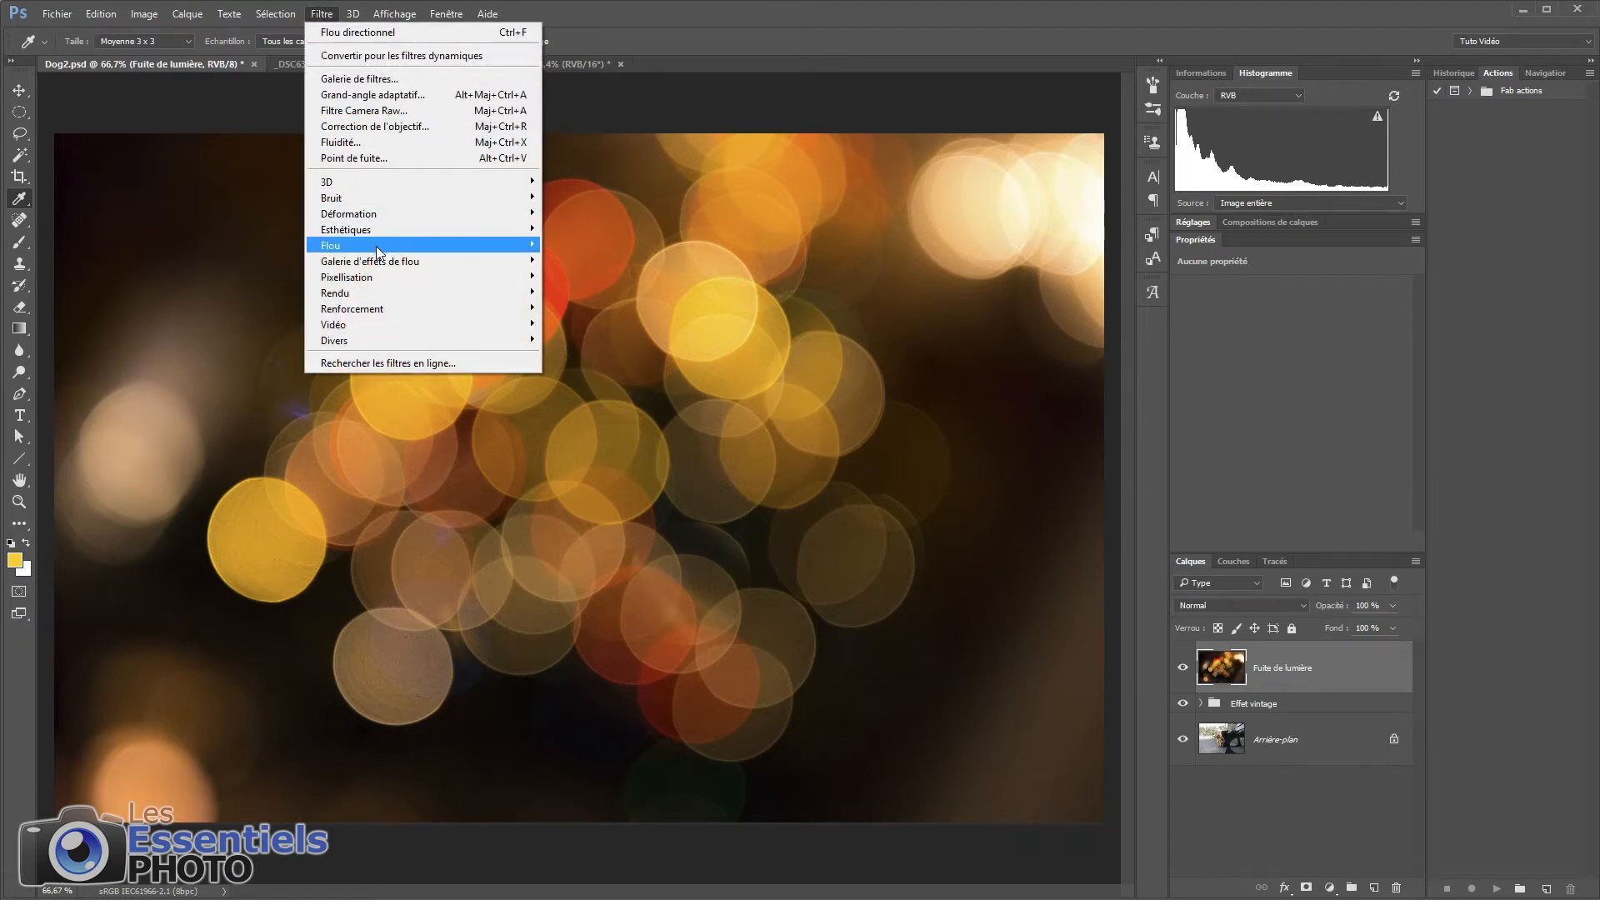
mouse_move(370, 248)
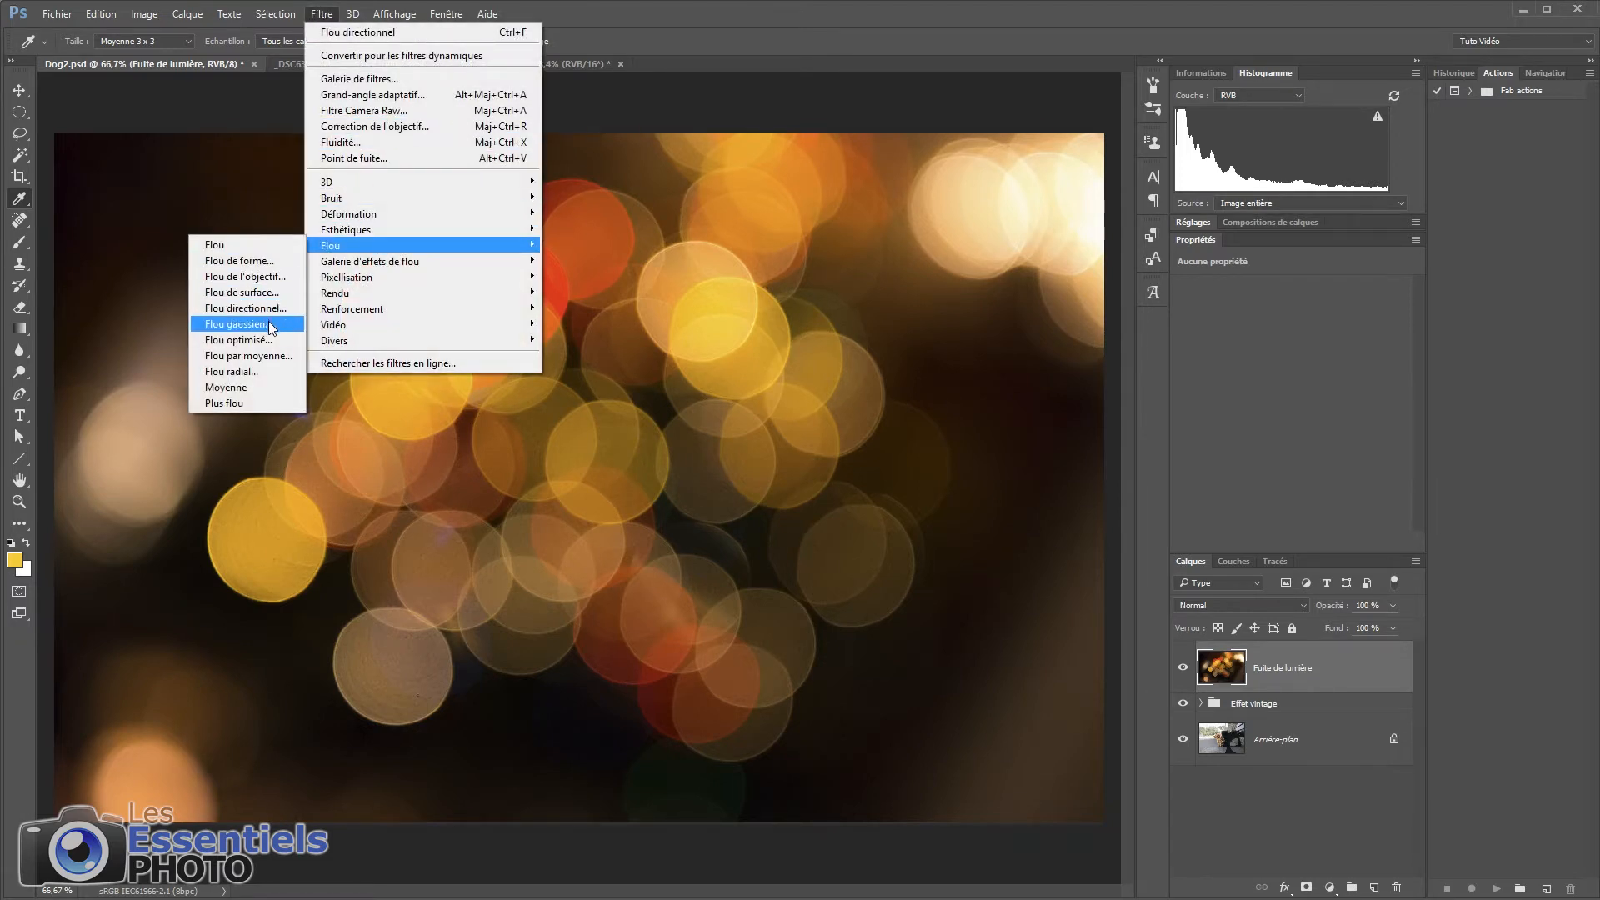
click(236, 324)
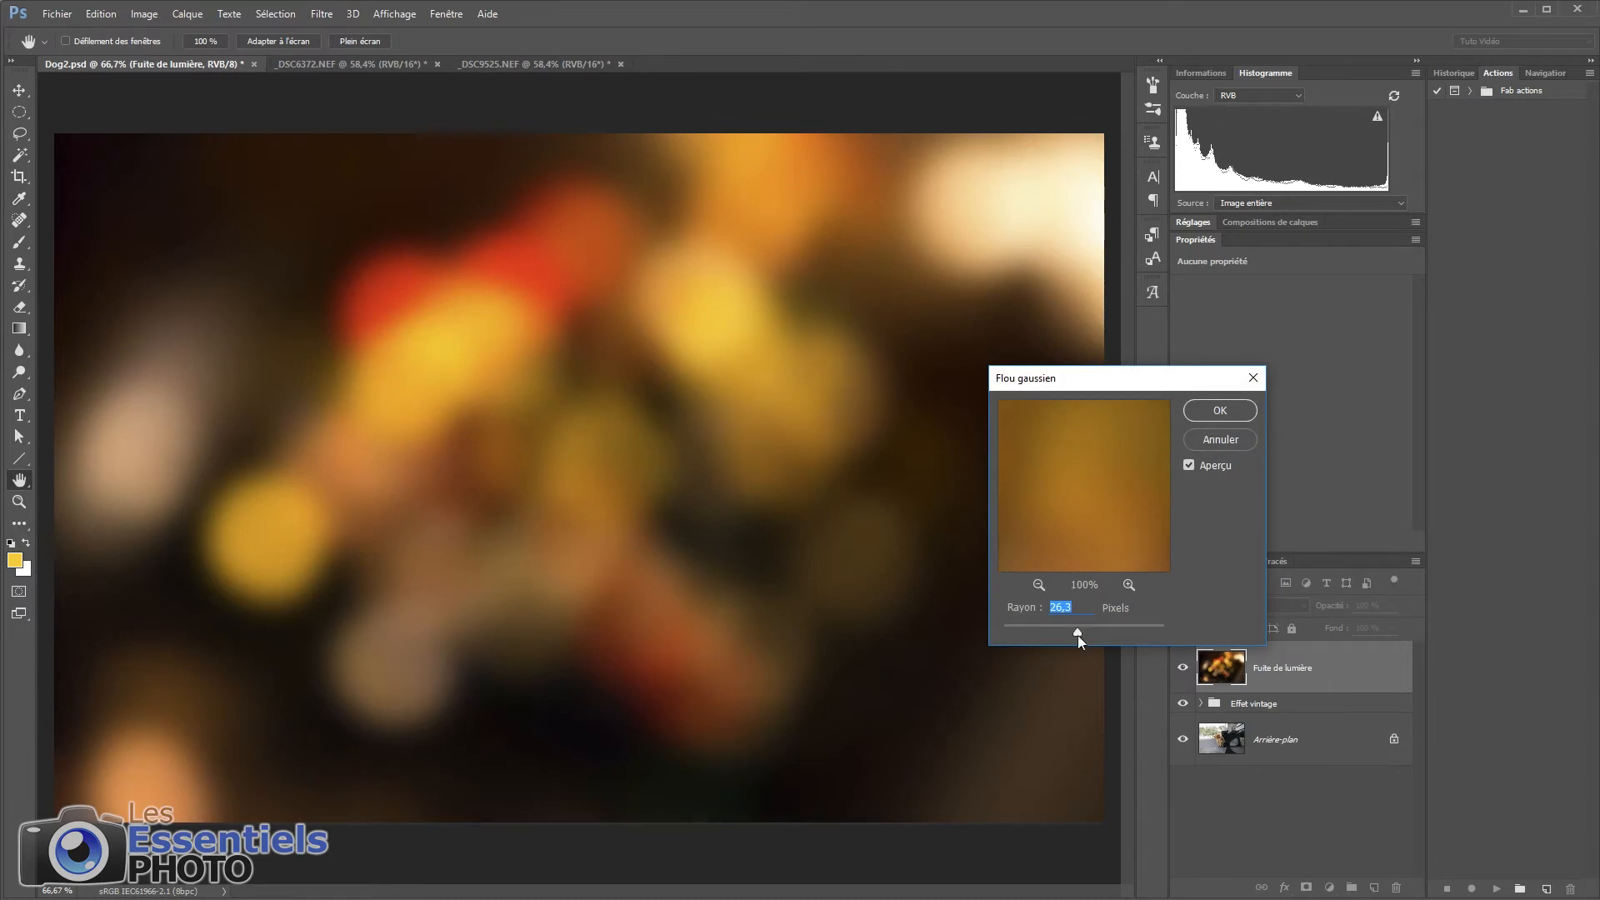
drag(1095, 632, 1088, 628)
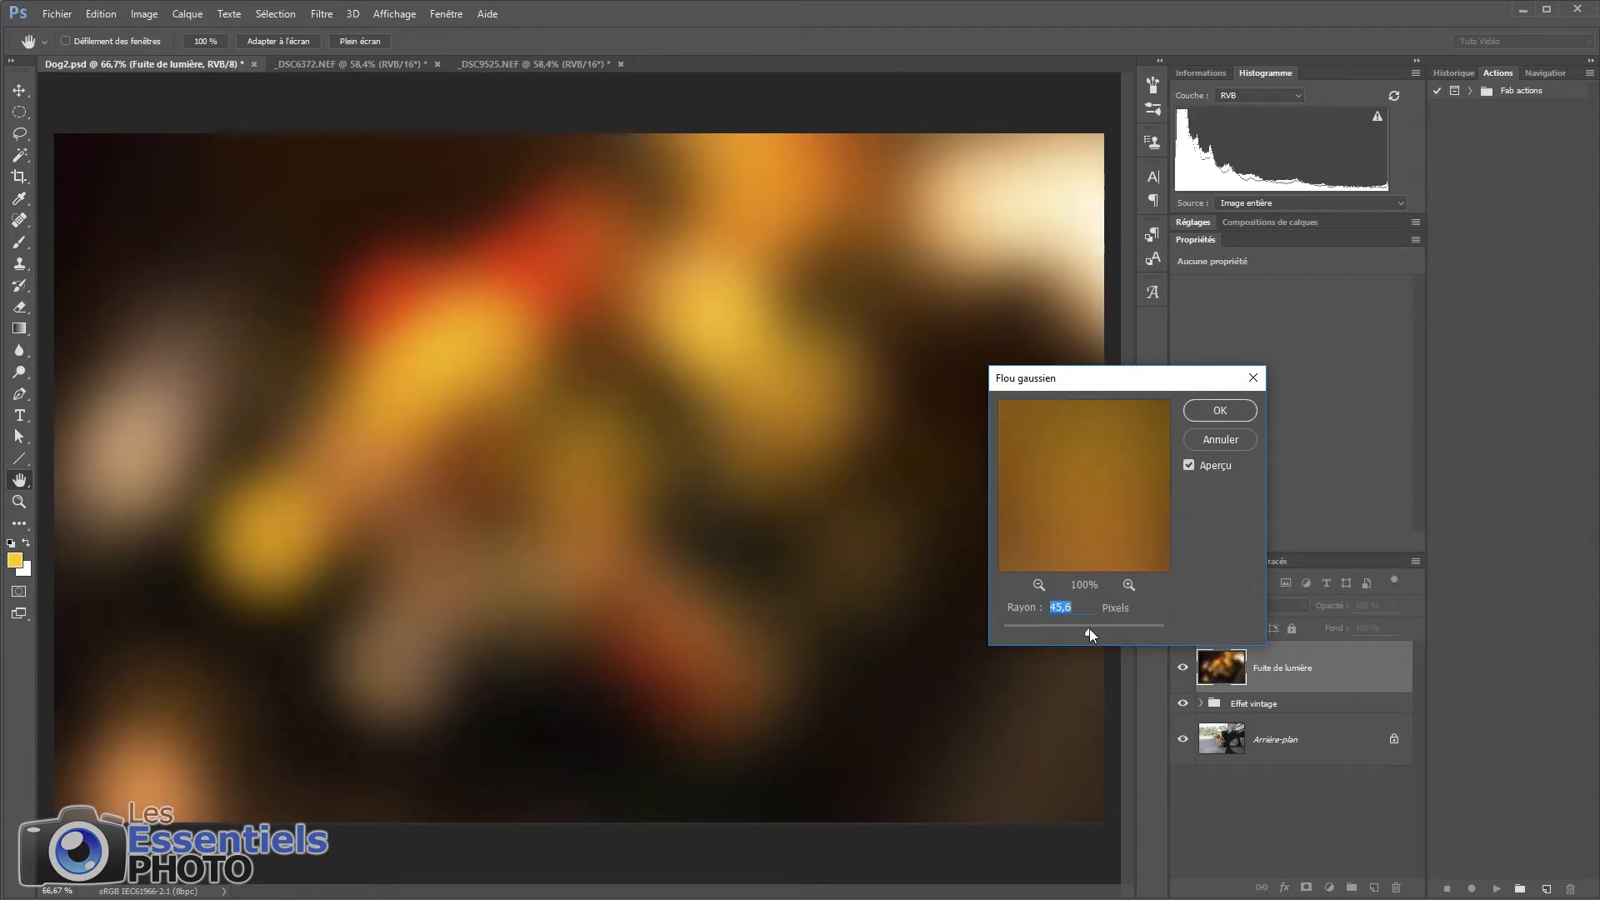
click(1233, 413)
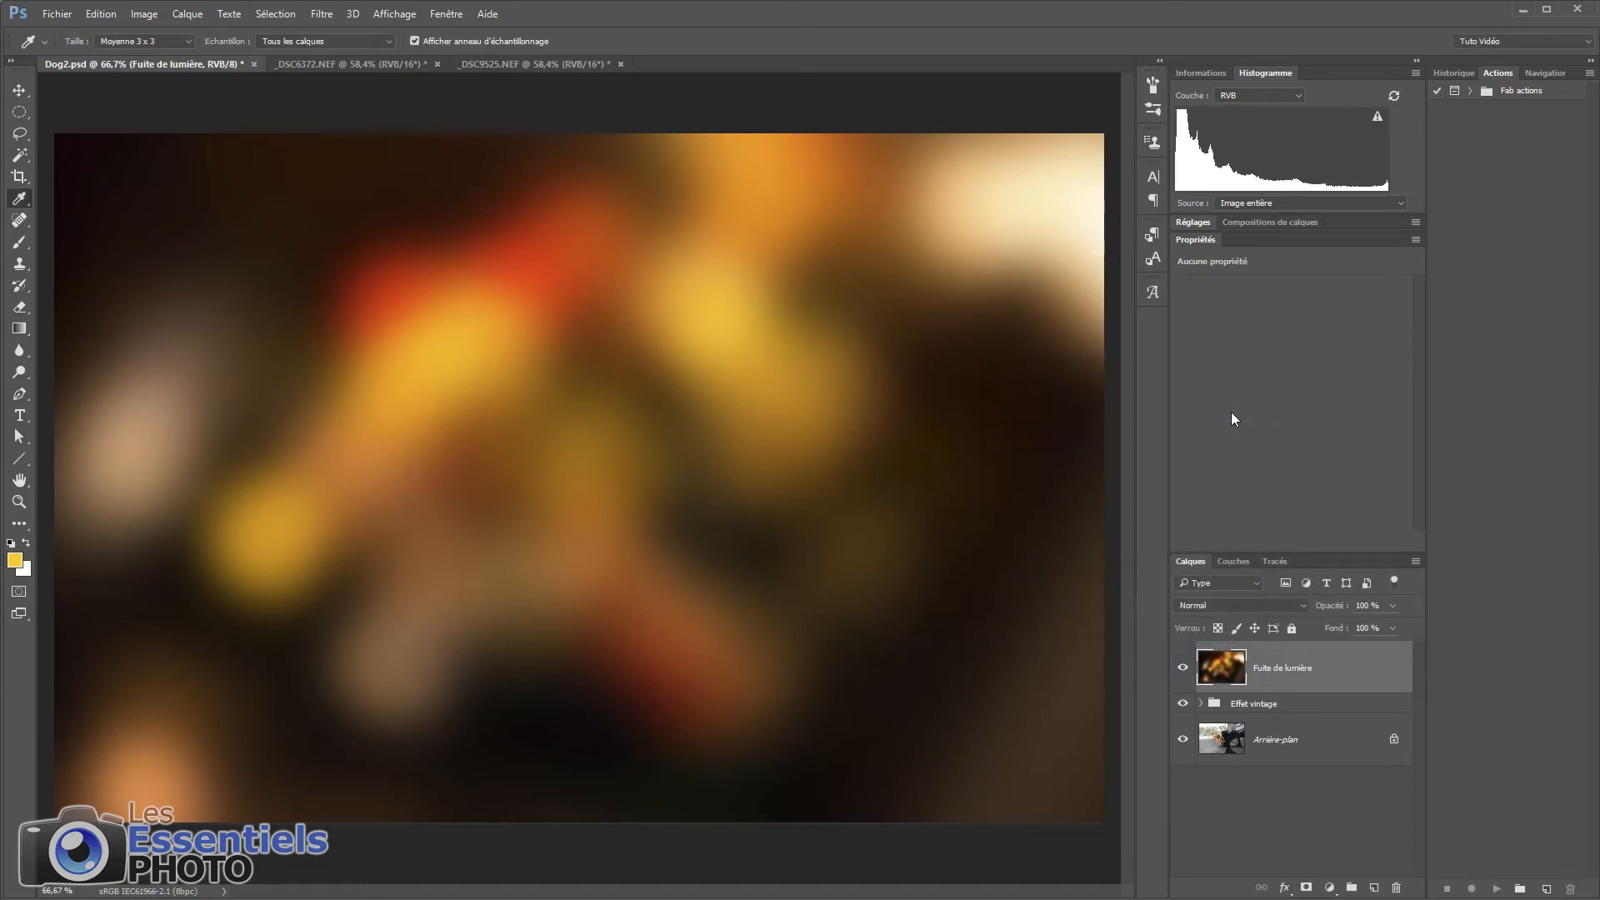
Step: Apply a directional motion blur to the Fuite de lumière layer with an angle of -81° and a distance of 1756 pixels
click(325, 15)
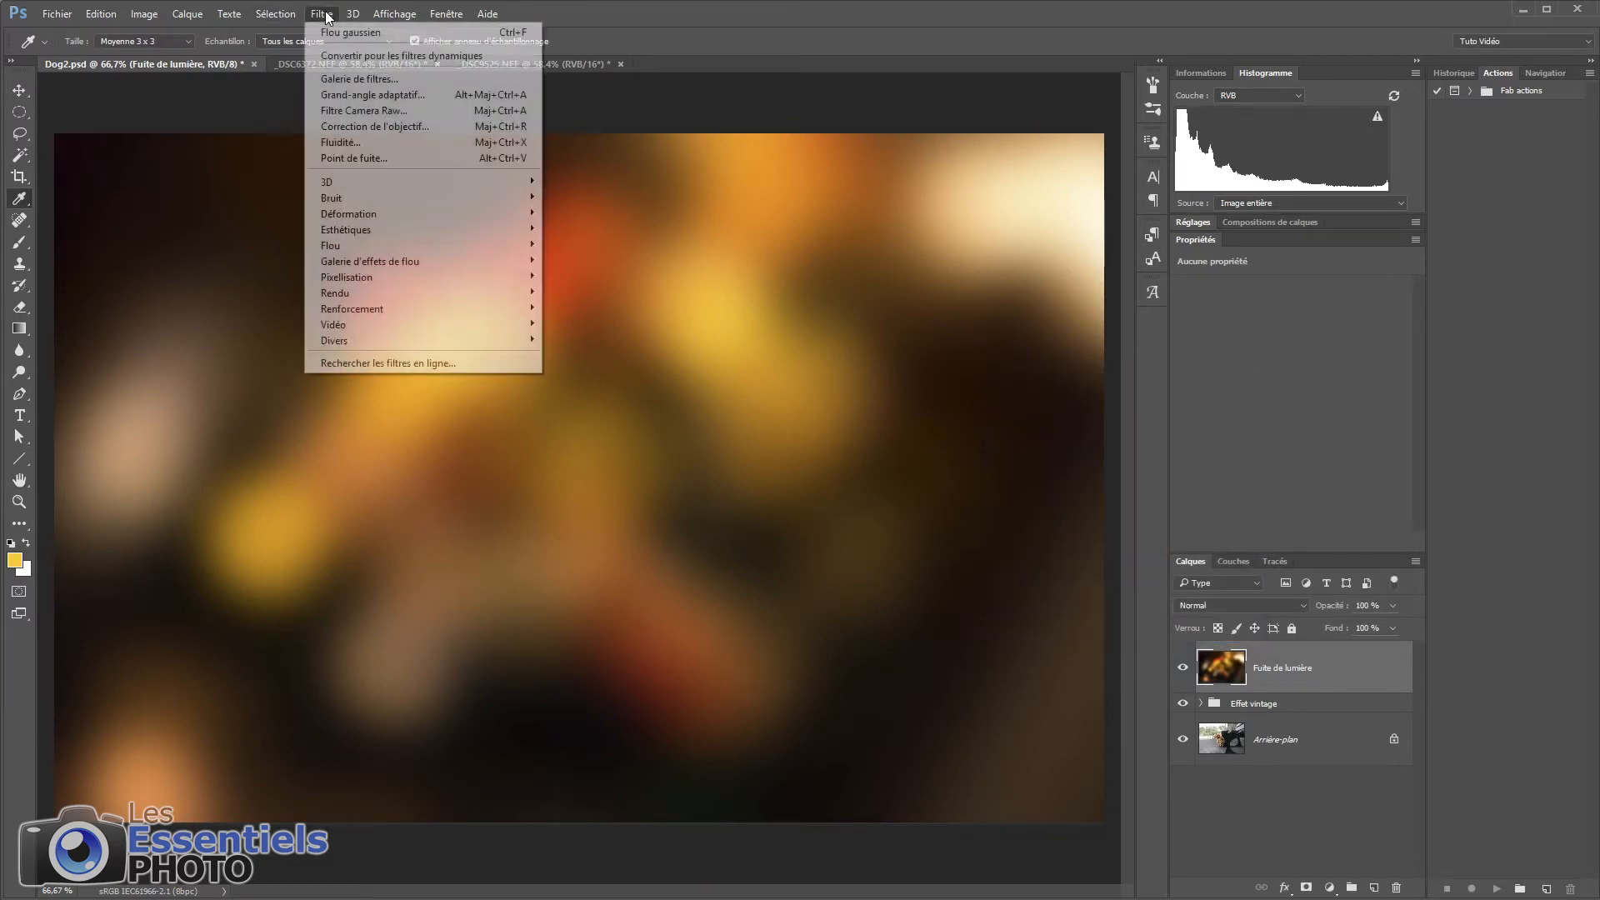
mouse_move(379, 247)
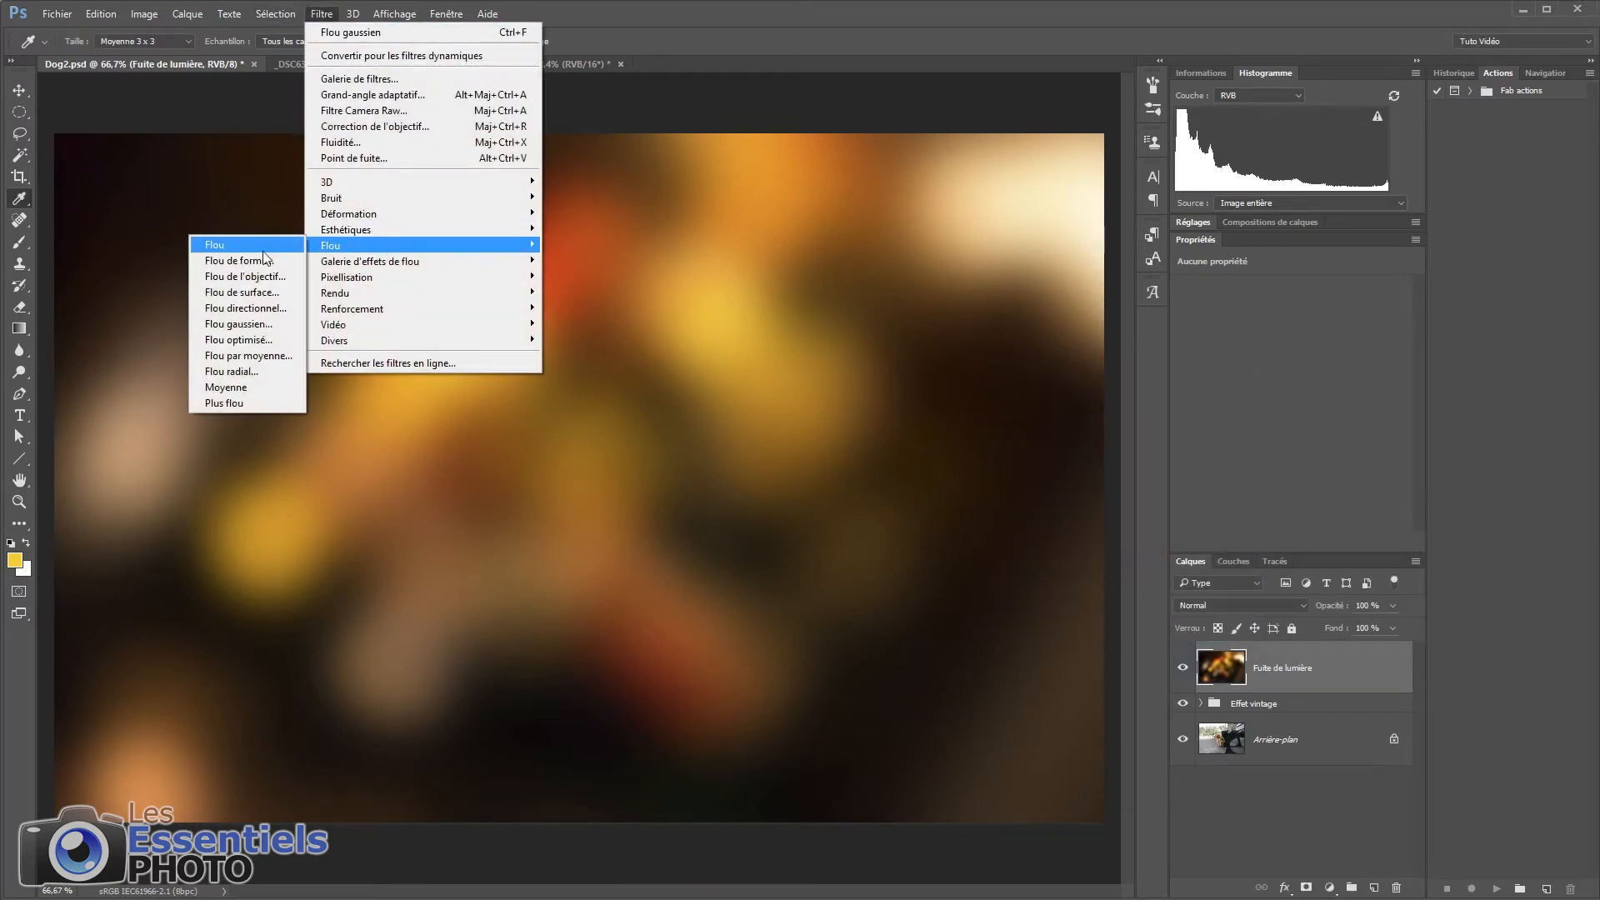
click(243, 309)
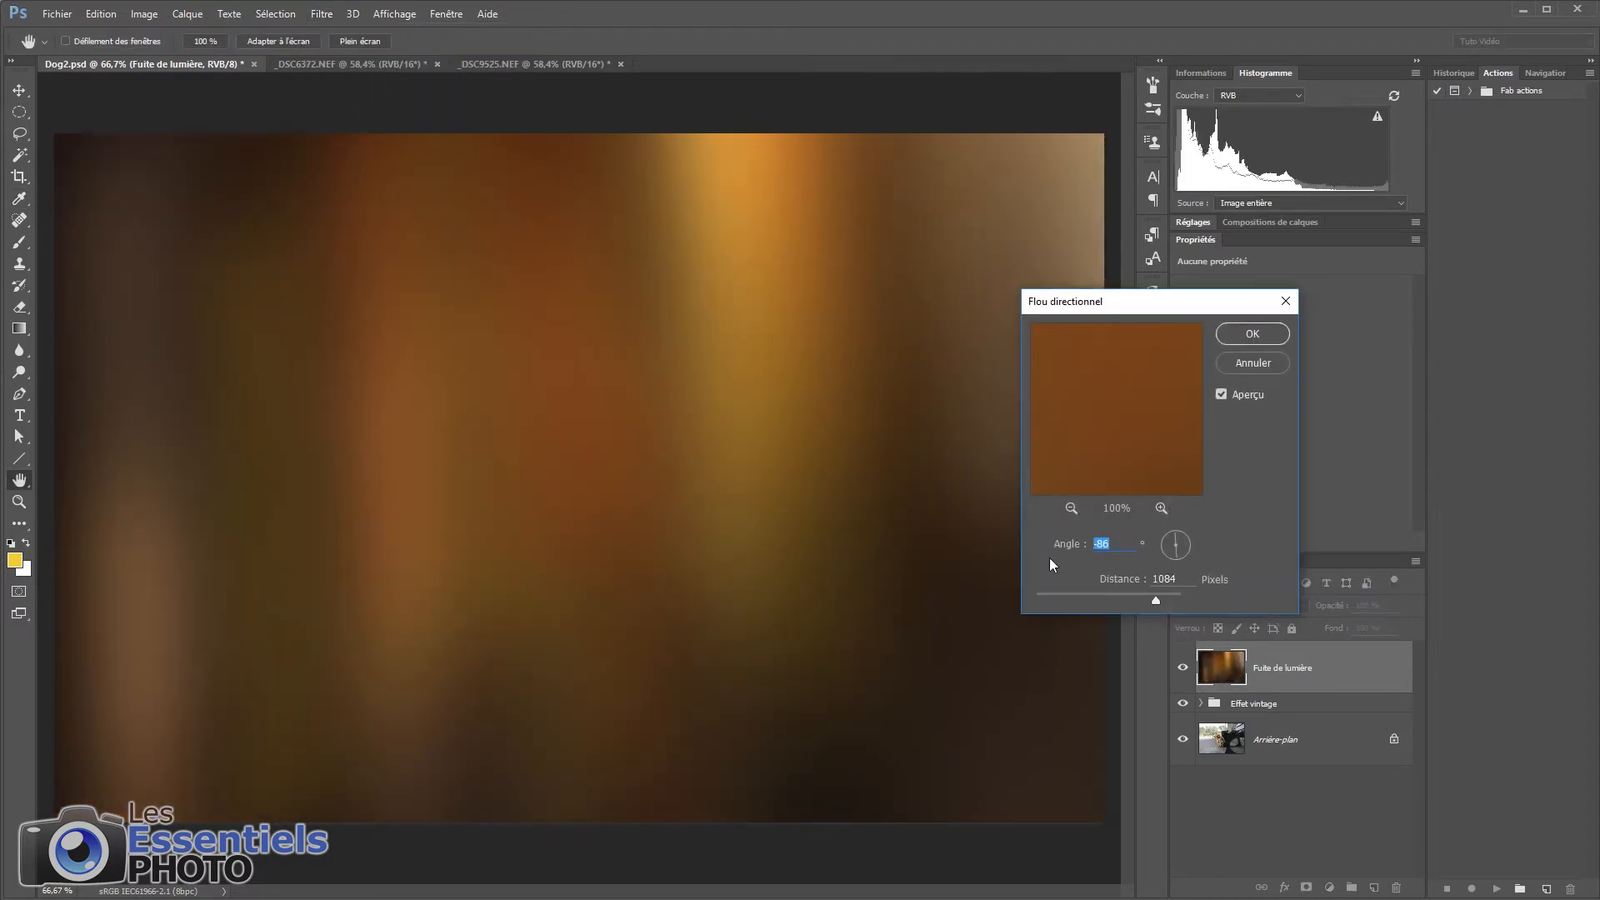
text(90)
click(1176, 557)
mouse_move(1155, 601)
mouse_down()
mouse_move(1117, 603)
mouse_move(1173, 601)
mouse_up()
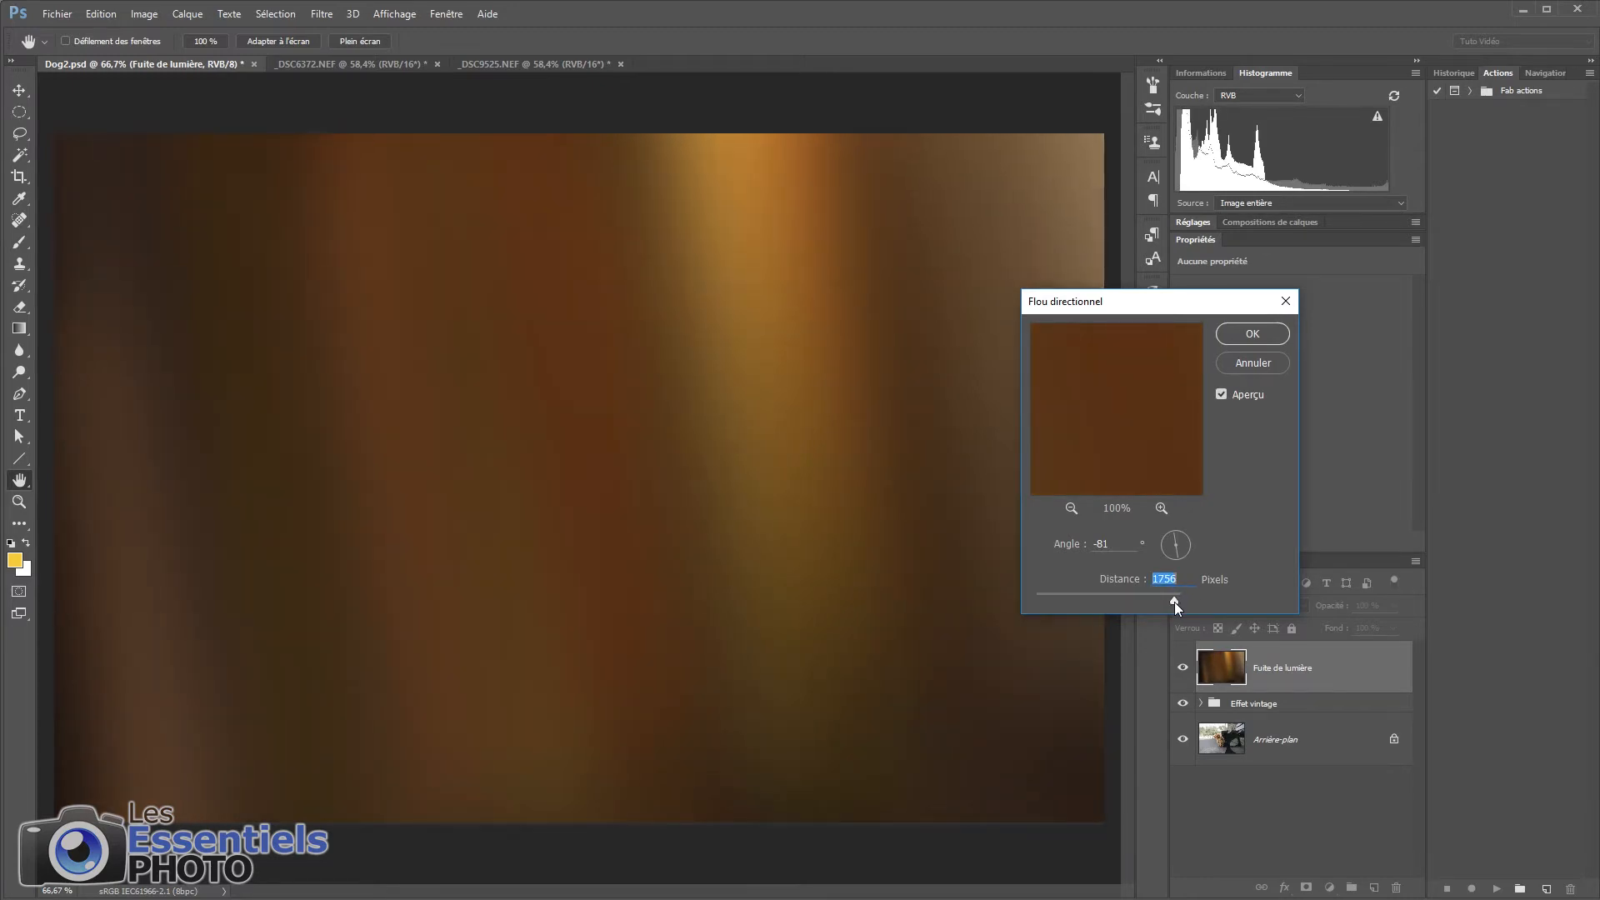
click(1177, 561)
click(1251, 334)
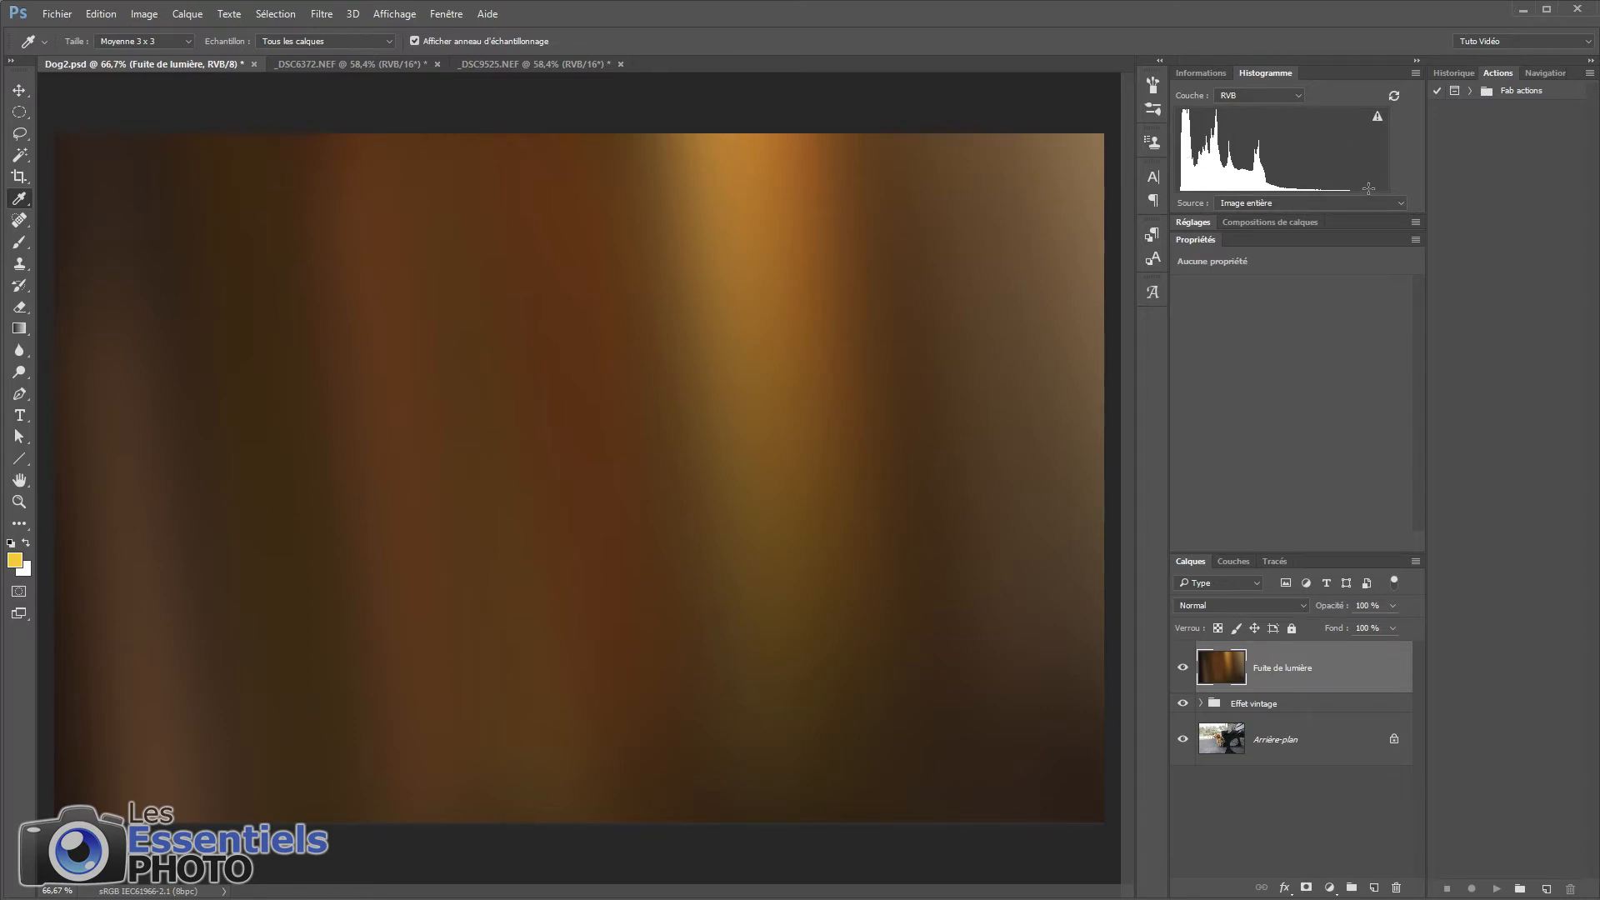
Step: Add a Curves adjustment above Fuite de lumière, moving the black point slightly inward and the white point to input 146, output 255
click(1329, 887)
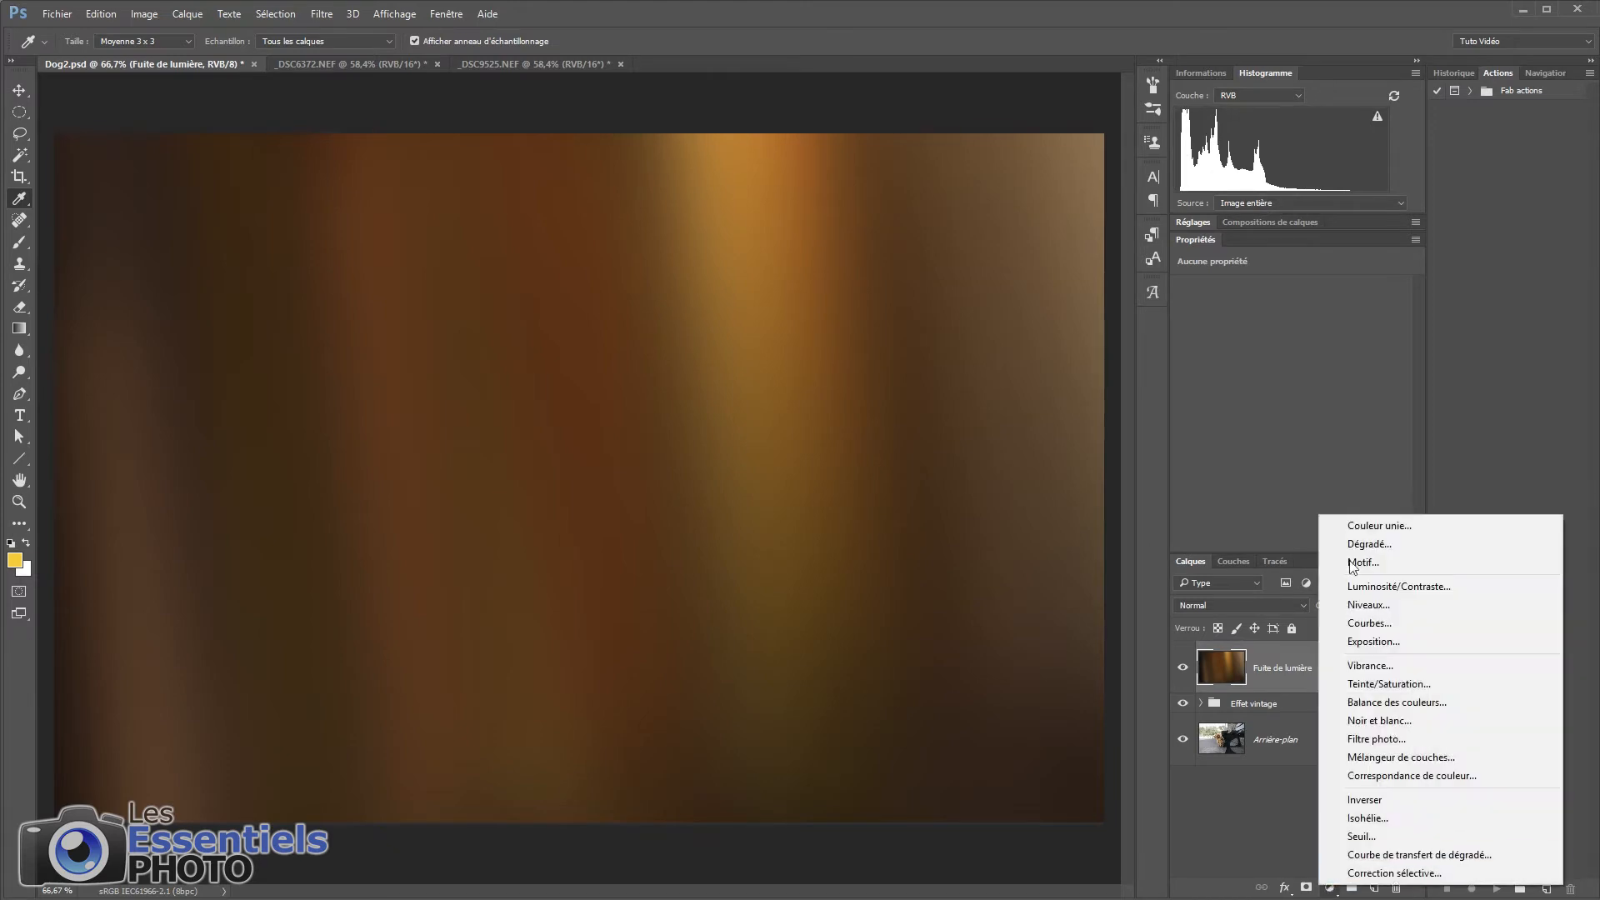
click(1387, 623)
drag(1225, 502, 1237, 503)
drag(1391, 502, 1321, 506)
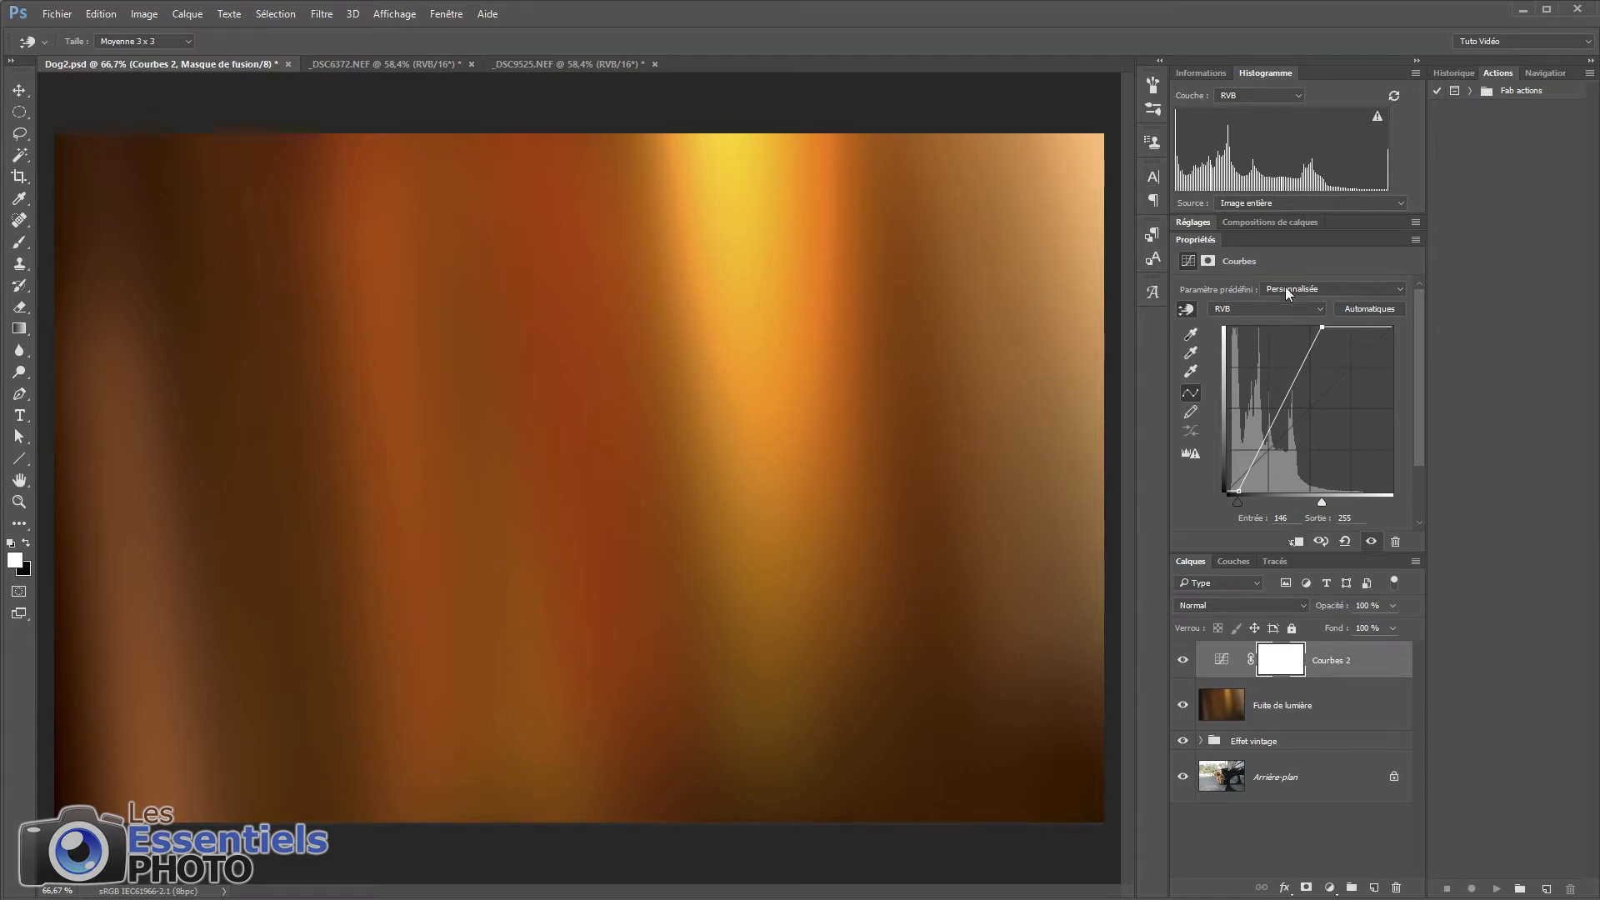
Step: Clip the new Curves adjustment to the Fuite de lumière layer, trying the clipping off and on
click(1296, 543)
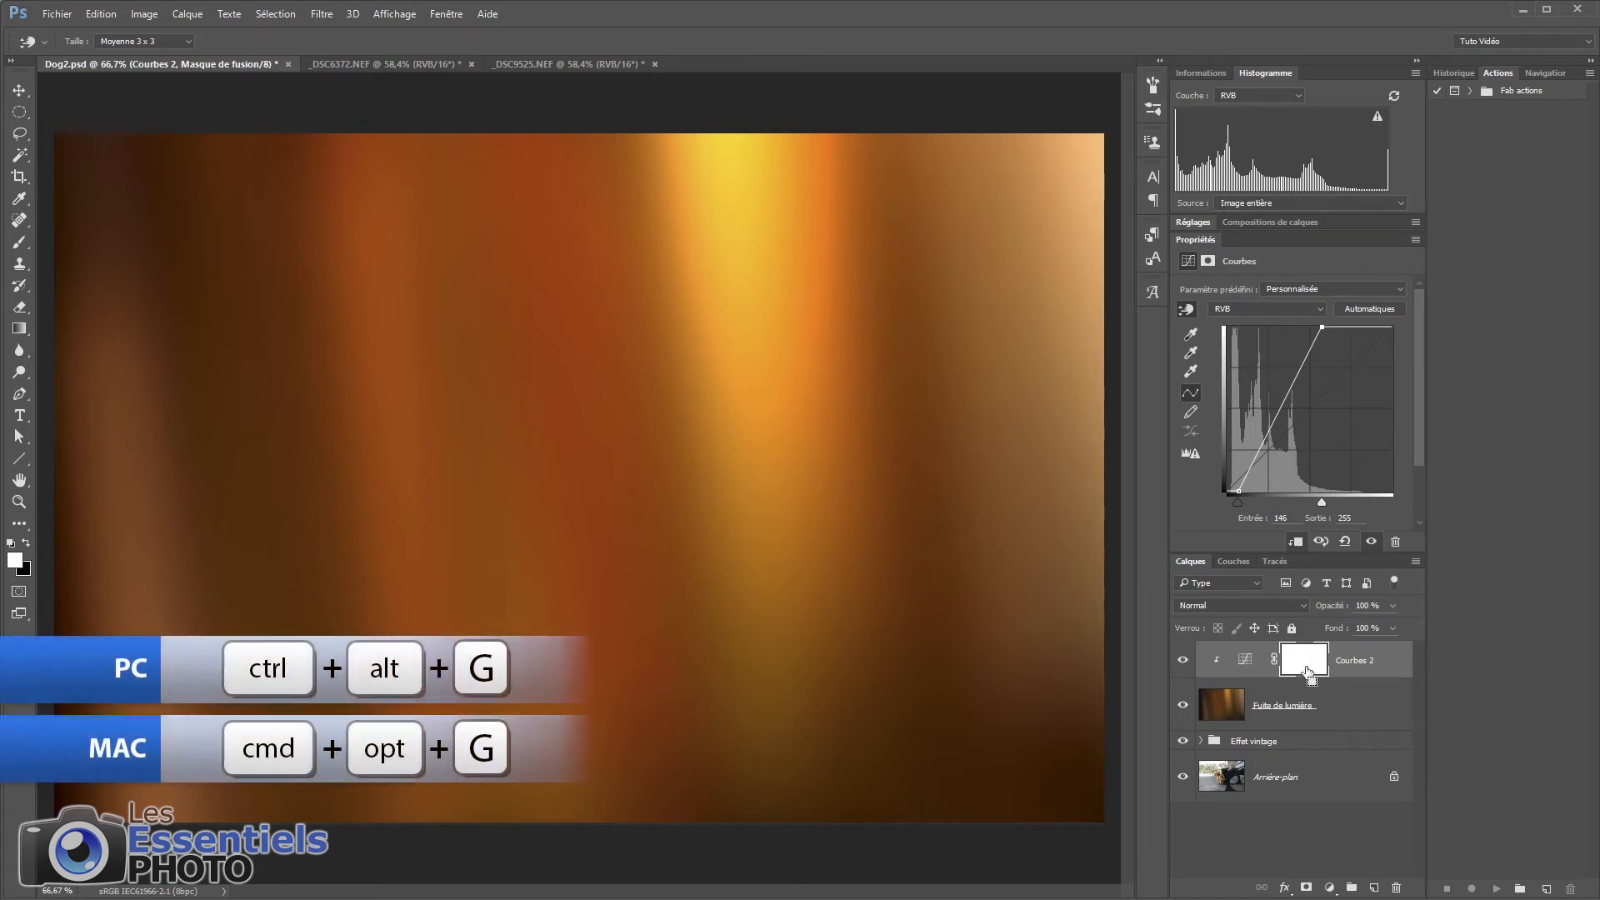
key(ctrl+alt+g)
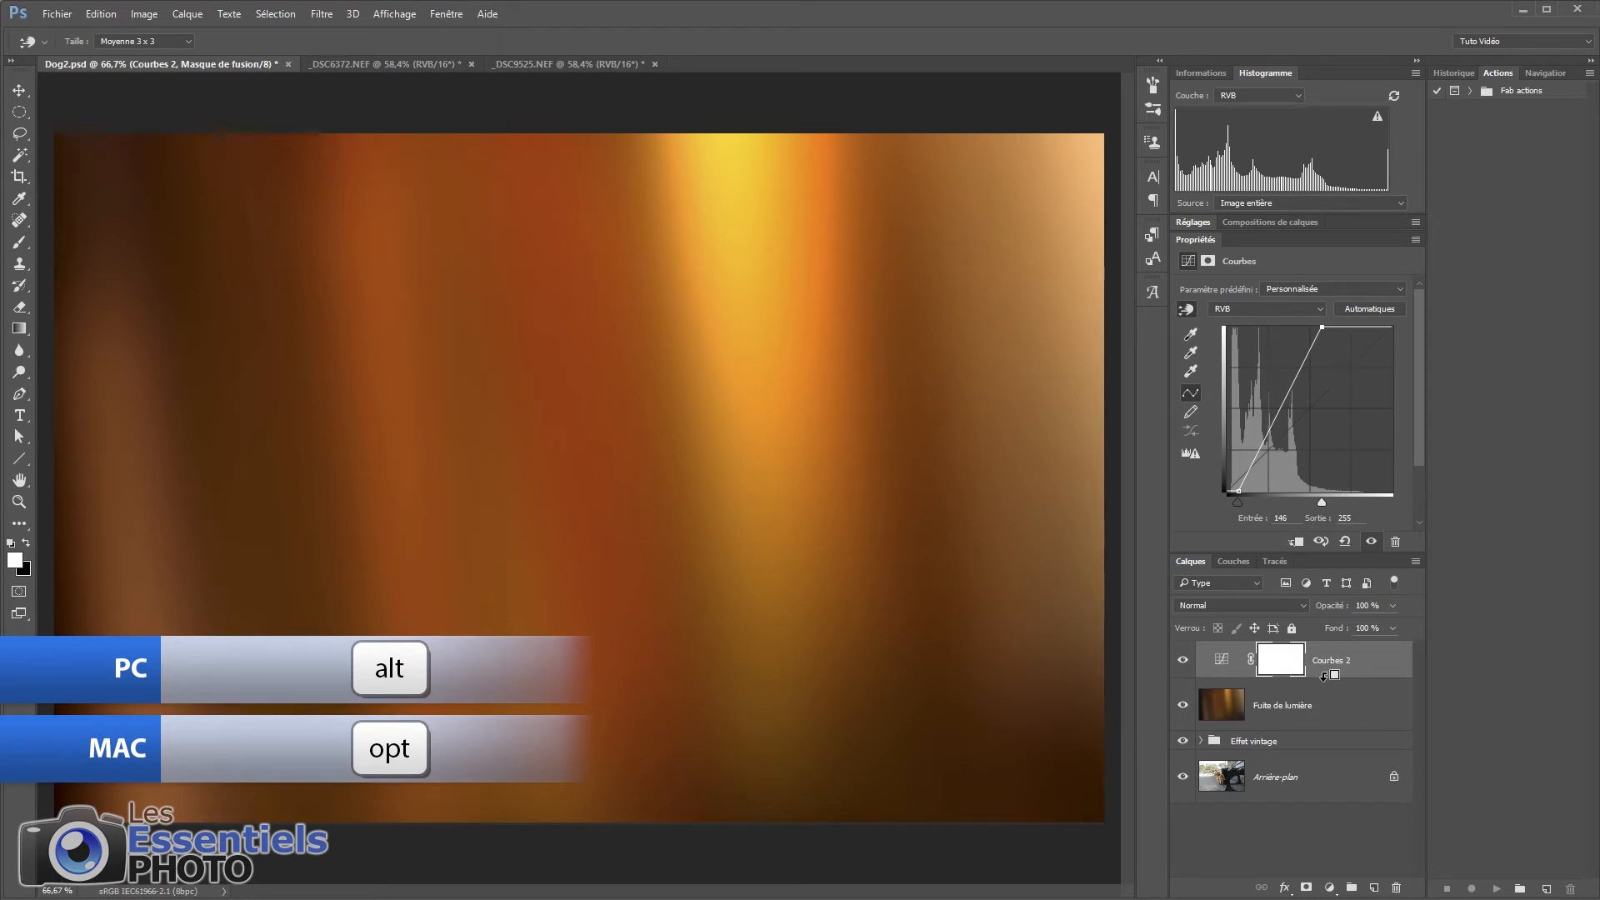
alt+click(1322, 677)
alt+click(1324, 676)
alt+click(1324, 677)
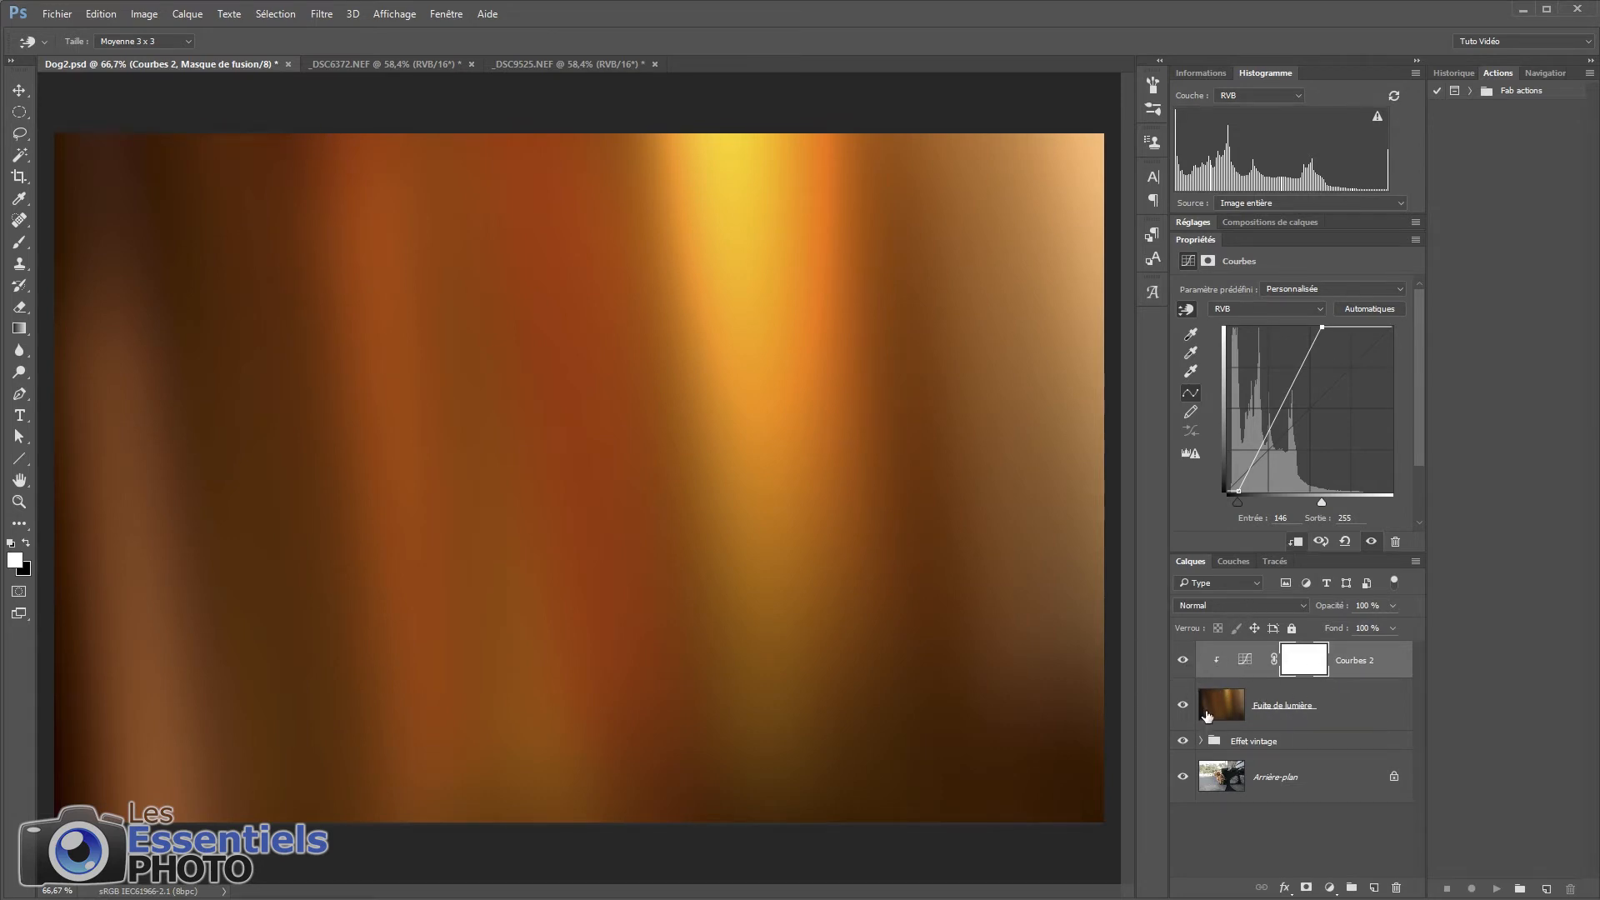
Step: Set the blend mode of the Fuite de lumière layer to Superposition
click(1270, 704)
click(1253, 600)
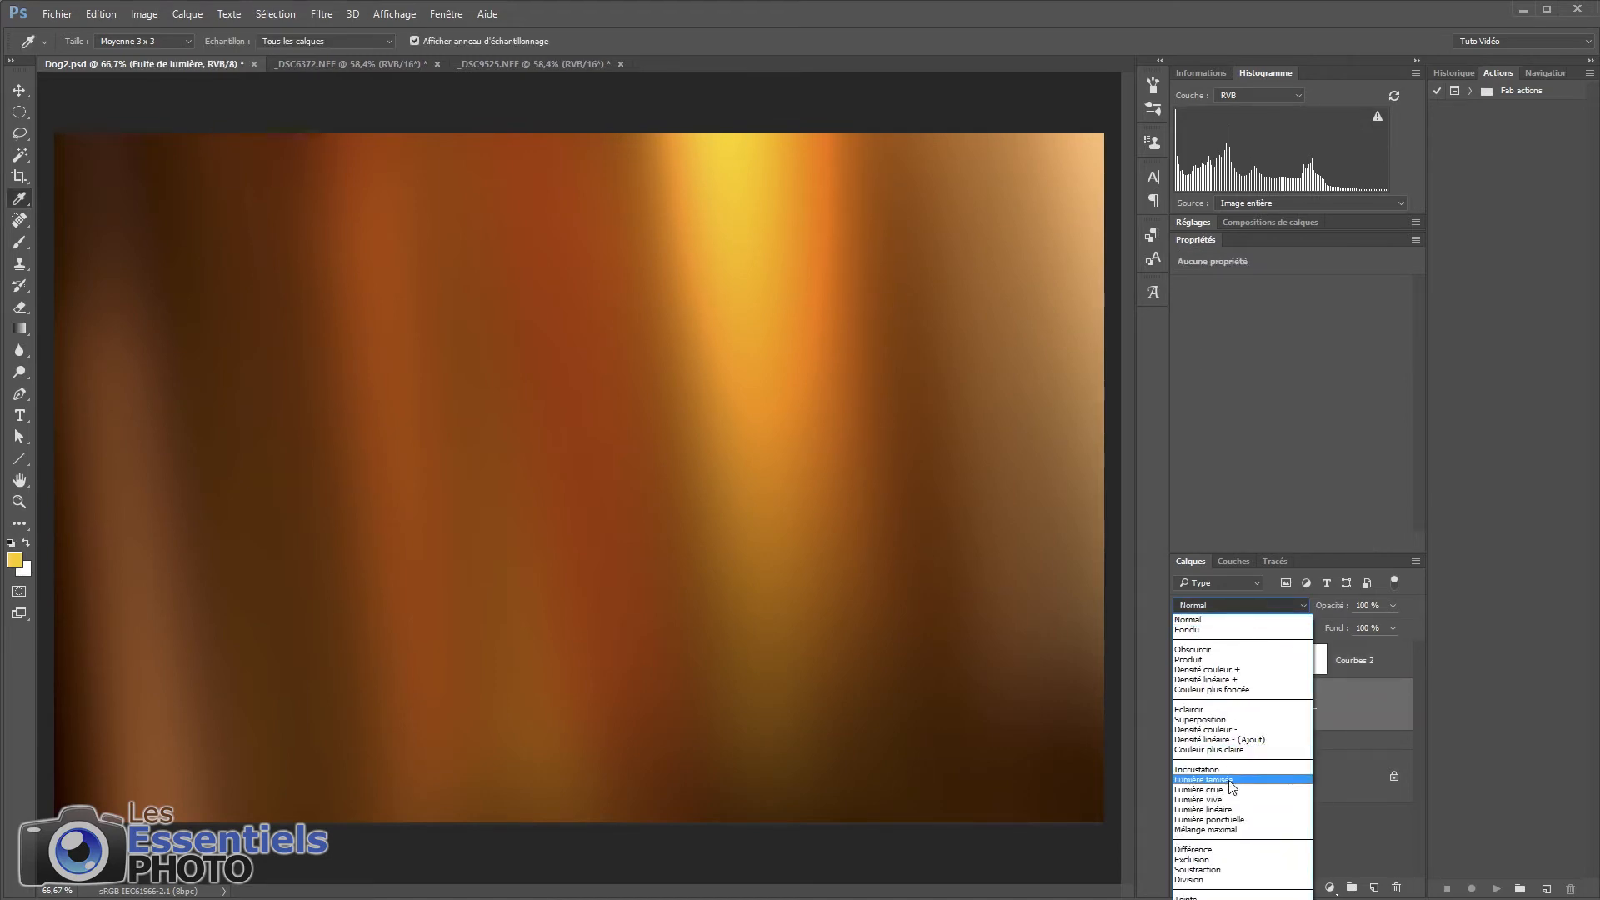
click(1234, 719)
key(v)
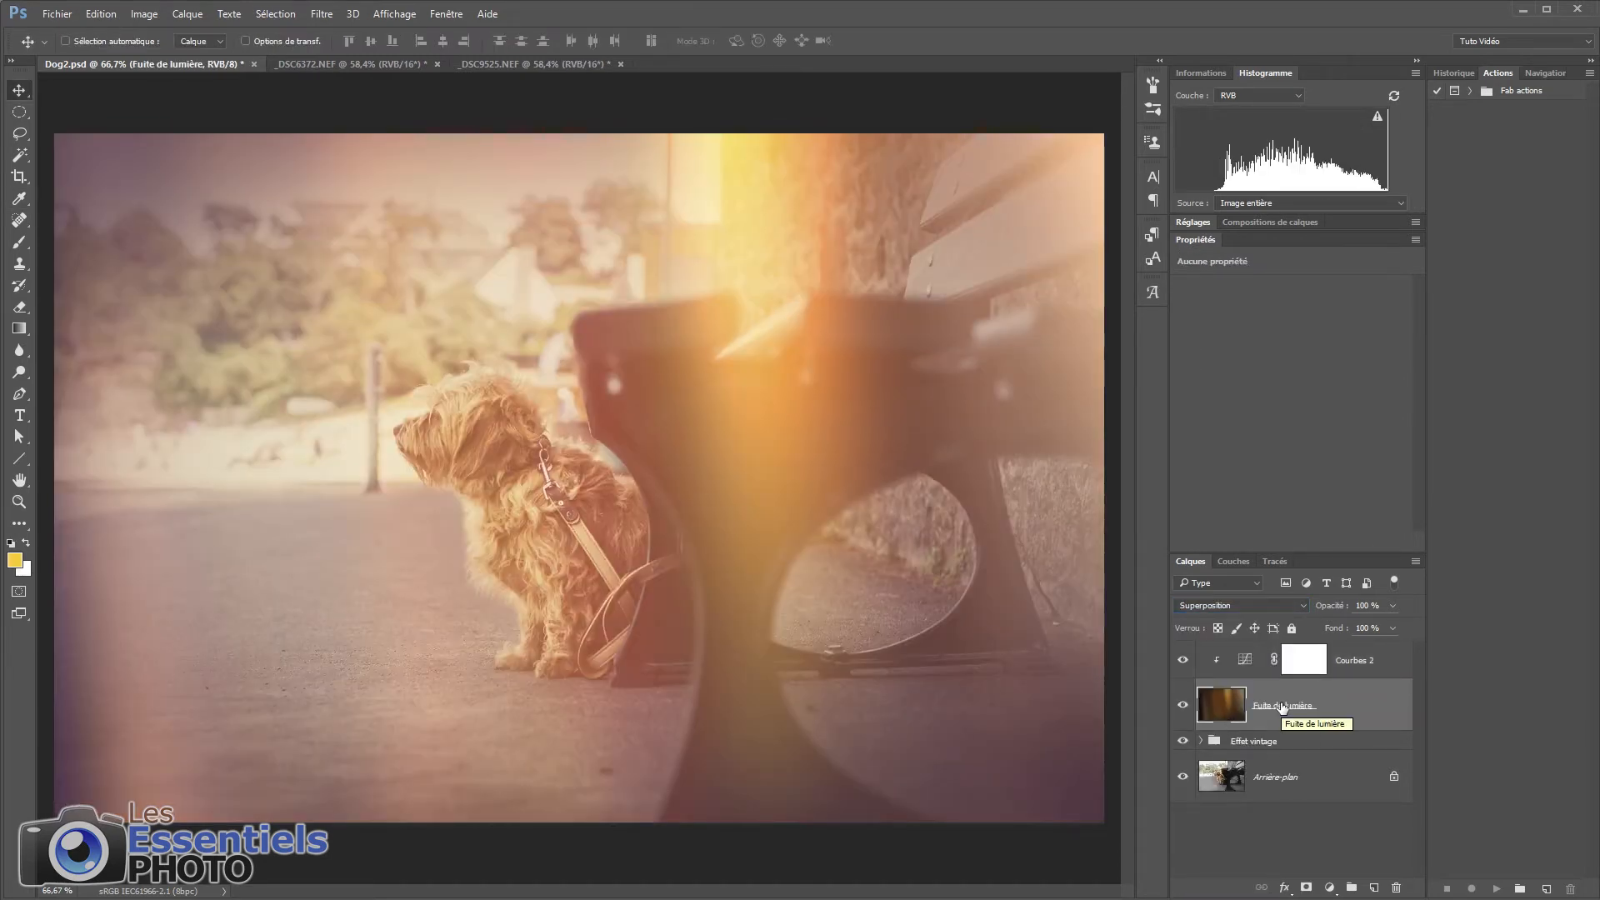
Step: Add a mask to the Fuite de lumière layer and draw gradients on it to fade the leak at the photo's right side and bottom
click(1308, 887)
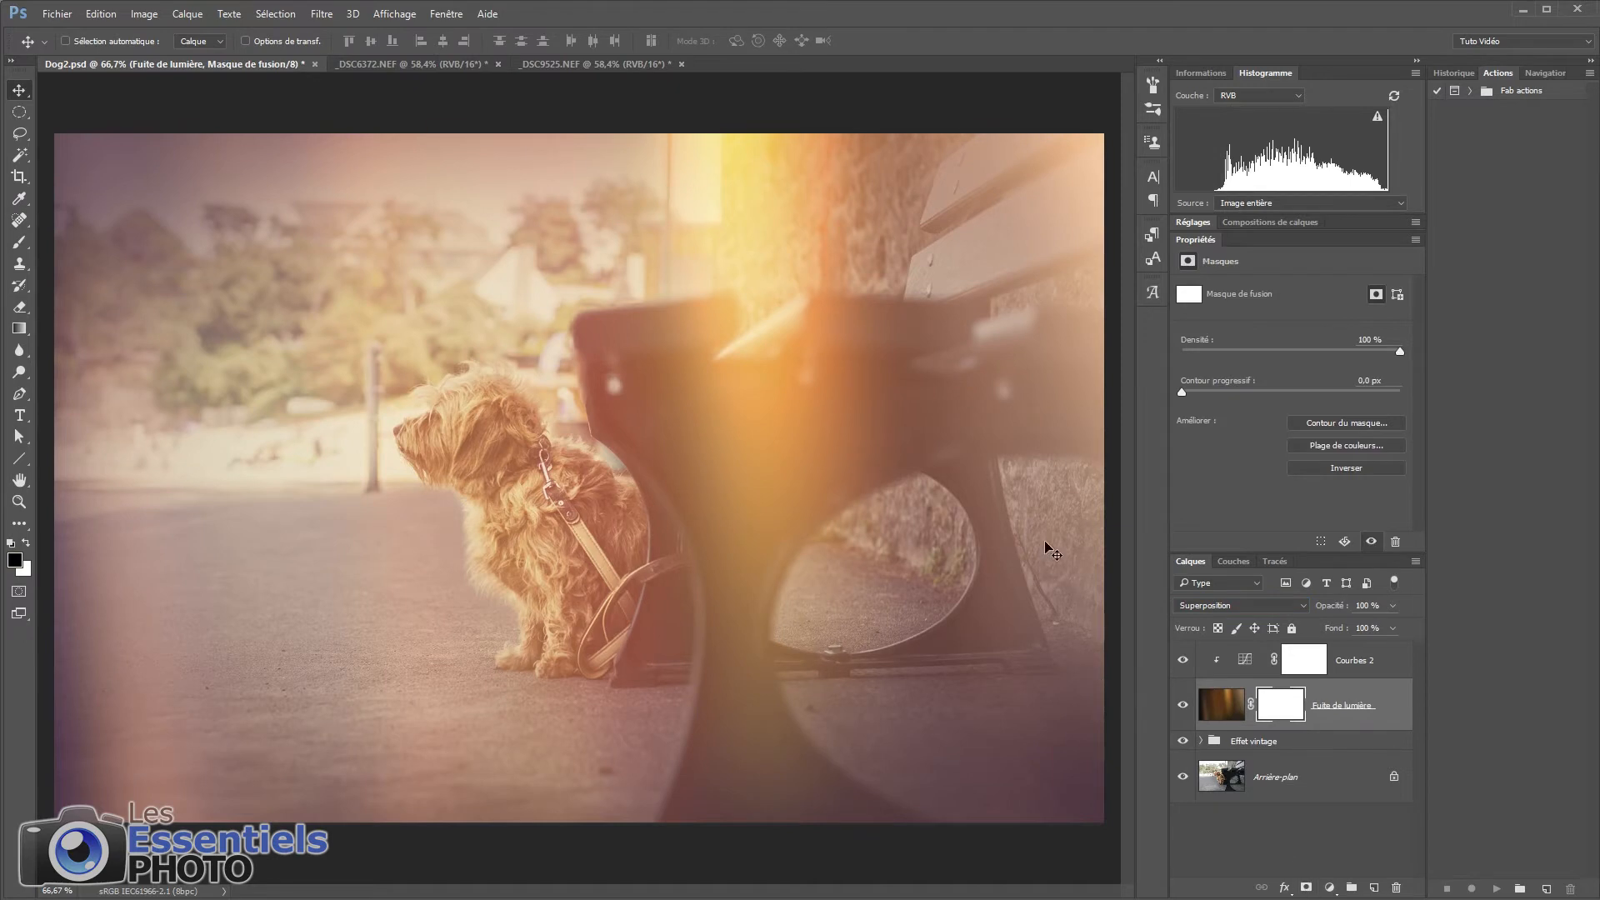
key(g)
drag(989, 515, 742, 525)
drag(688, 842, 694, 574)
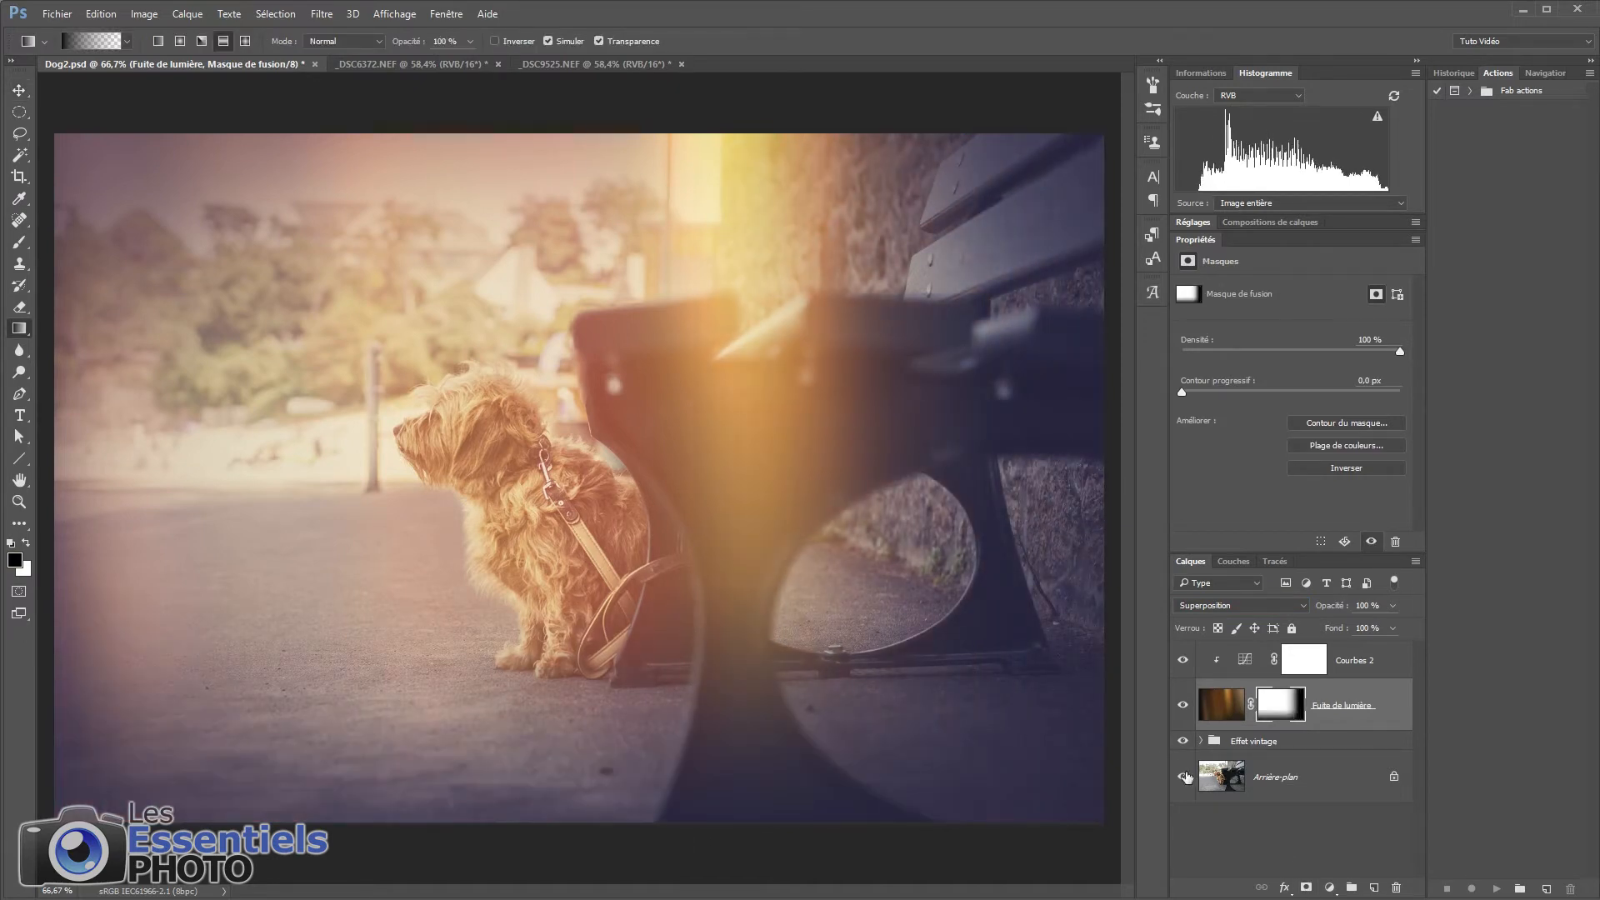
Step: Try flipping the Fuite de lumière image horizontally and vertically with Free Transform
key(v)
drag(768, 506, 615, 500)
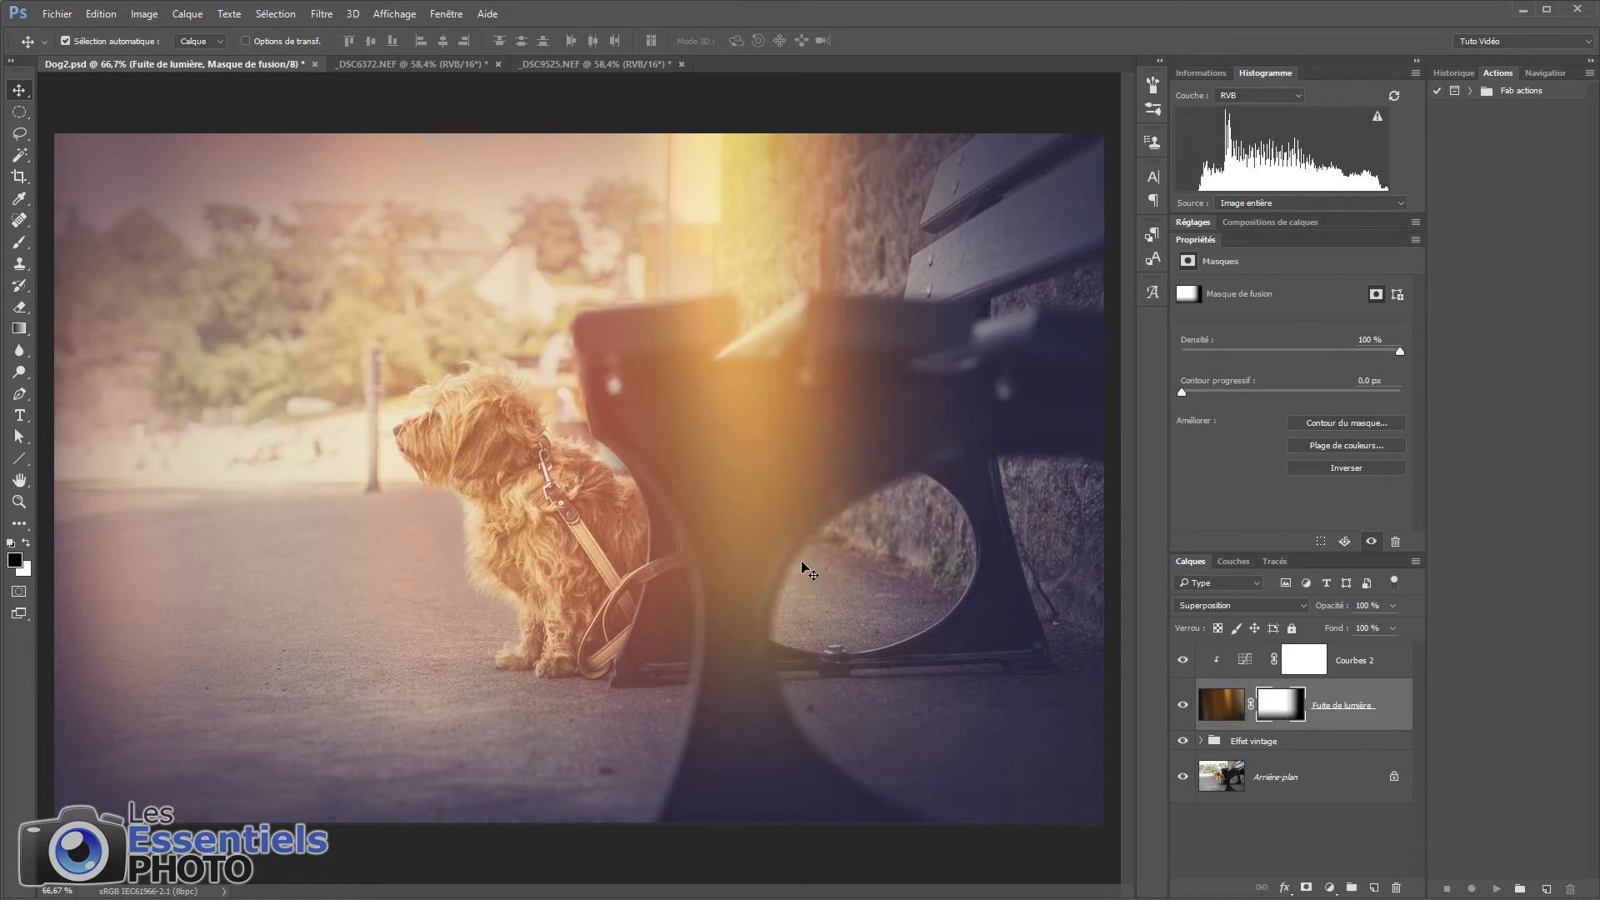
click(1218, 704)
key(ctrl+t)
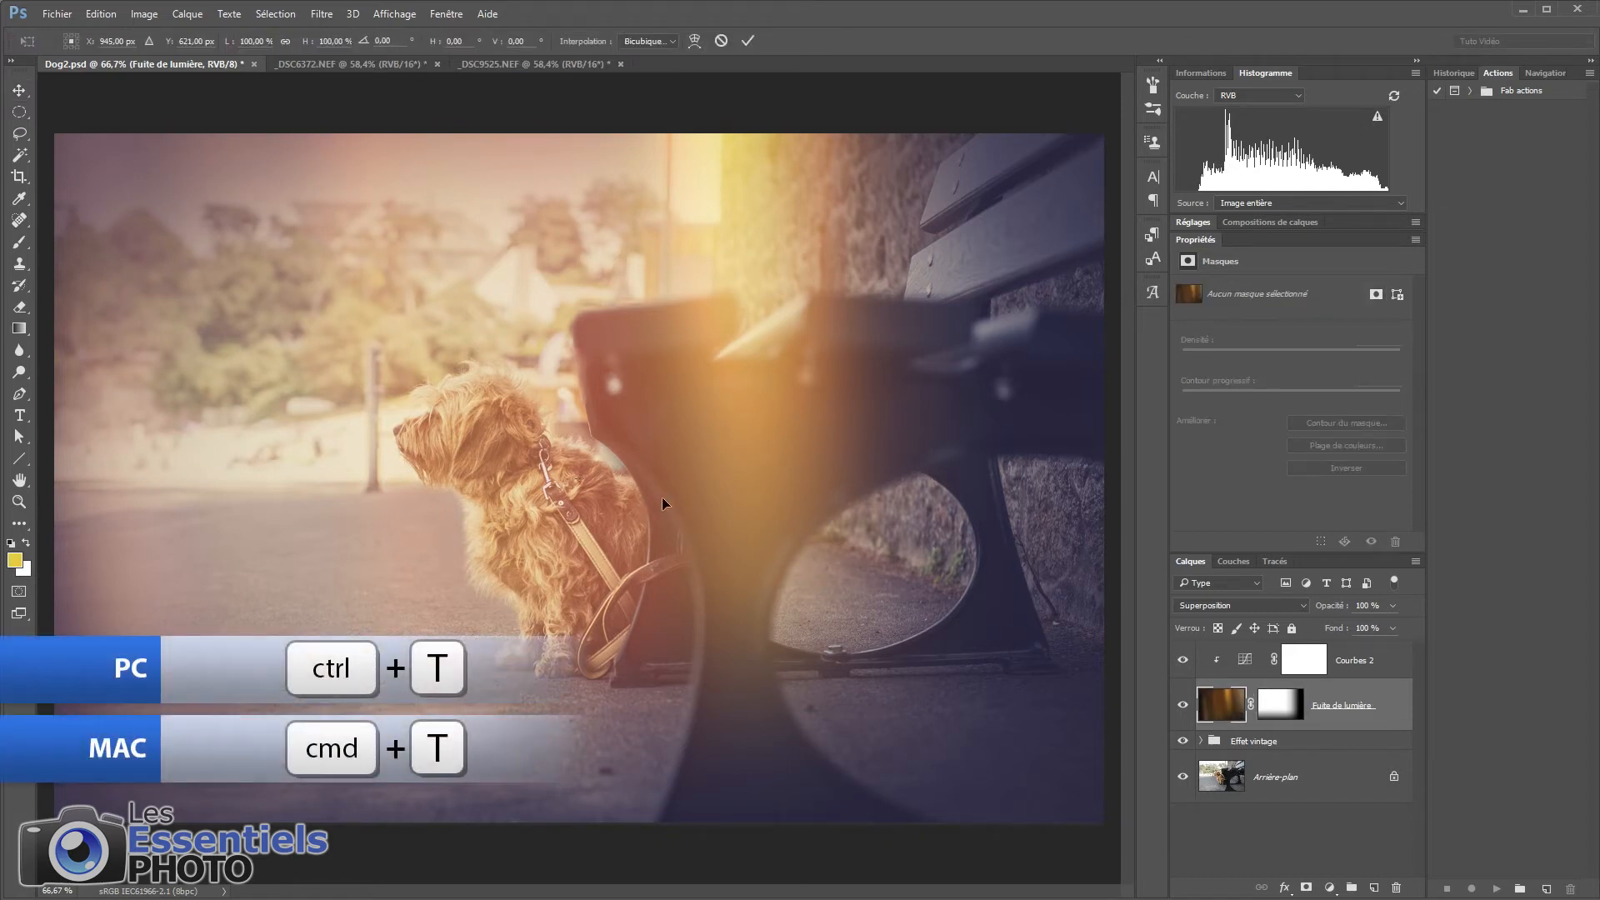
right_click(677, 498)
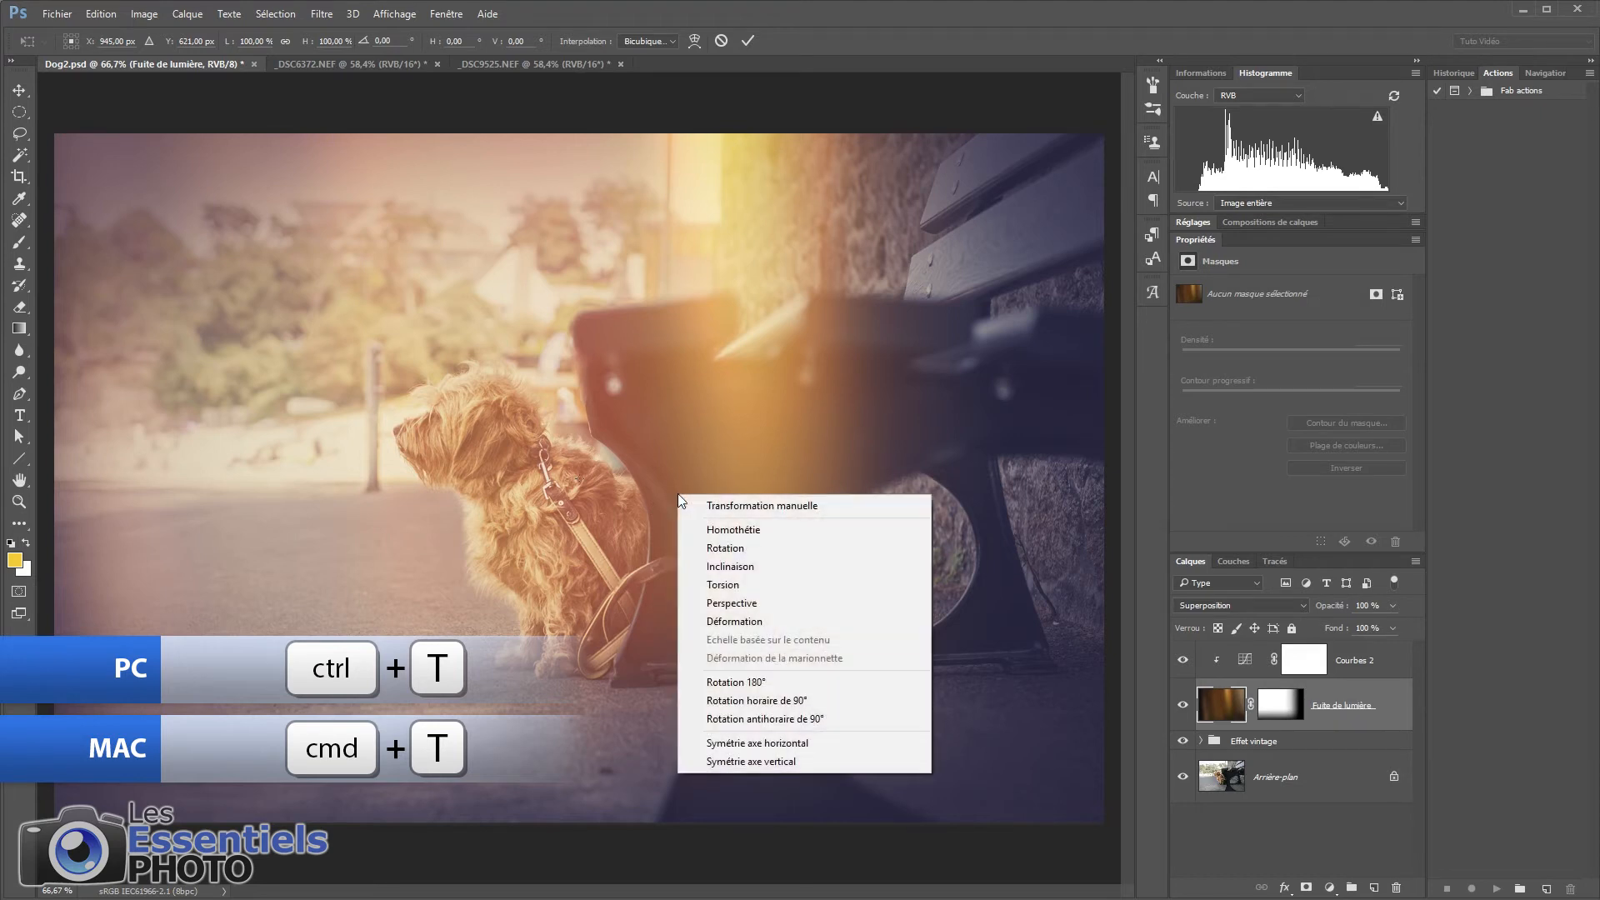
click(762, 742)
right_click(737, 624)
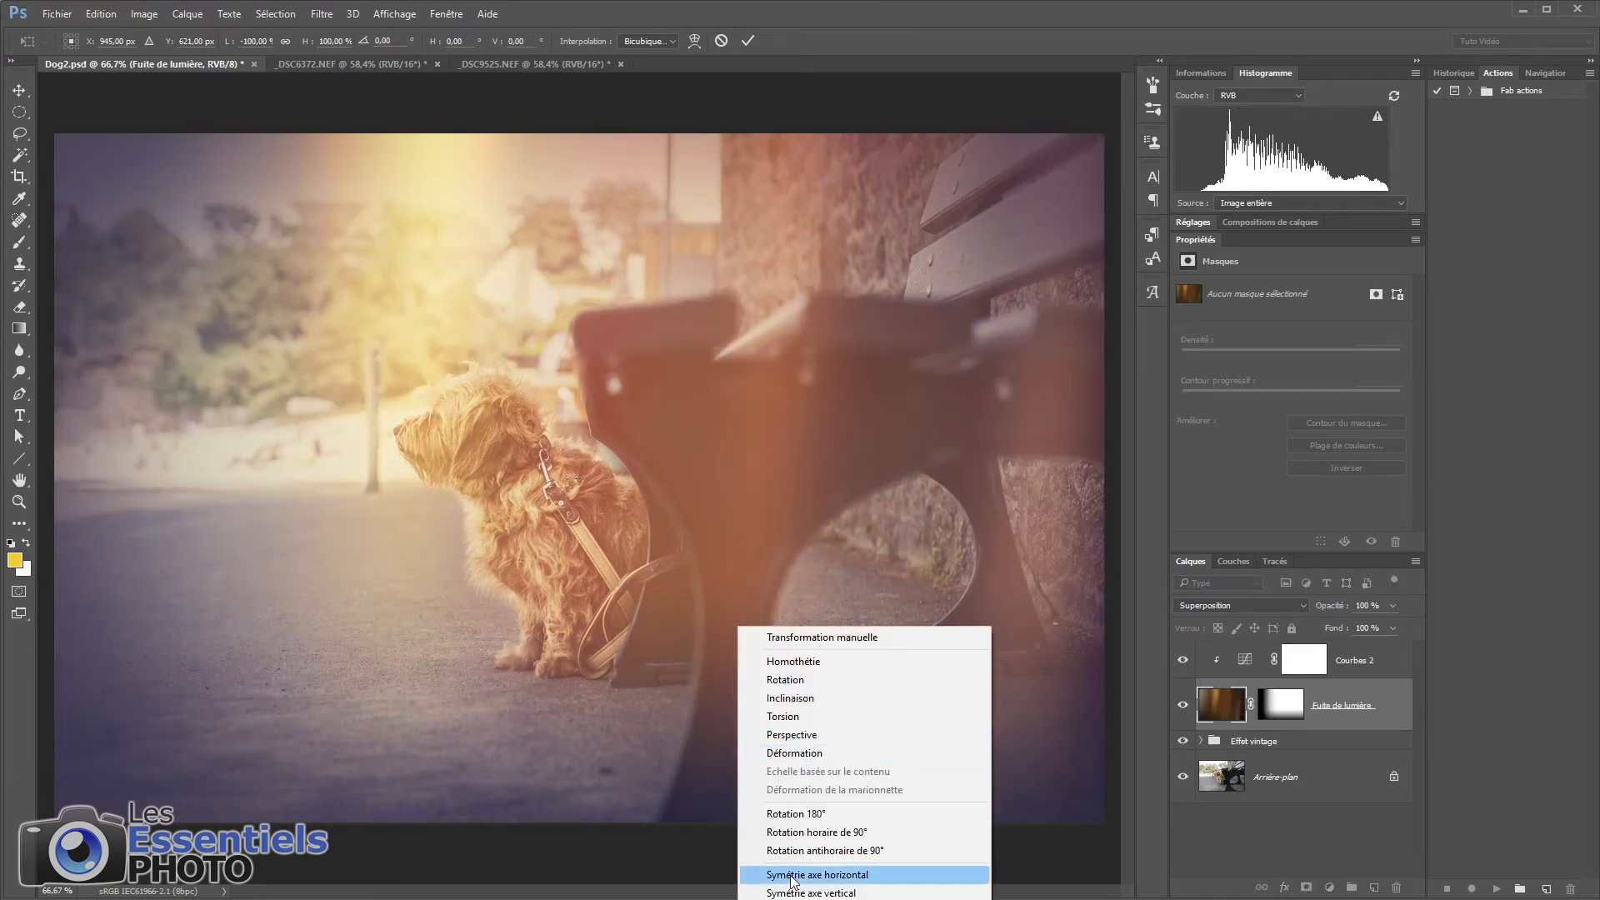
click(800, 893)
Step: Flip the Fuite de lumière image back on both axes and apply the transformation
right_click(752, 596)
click(816, 846)
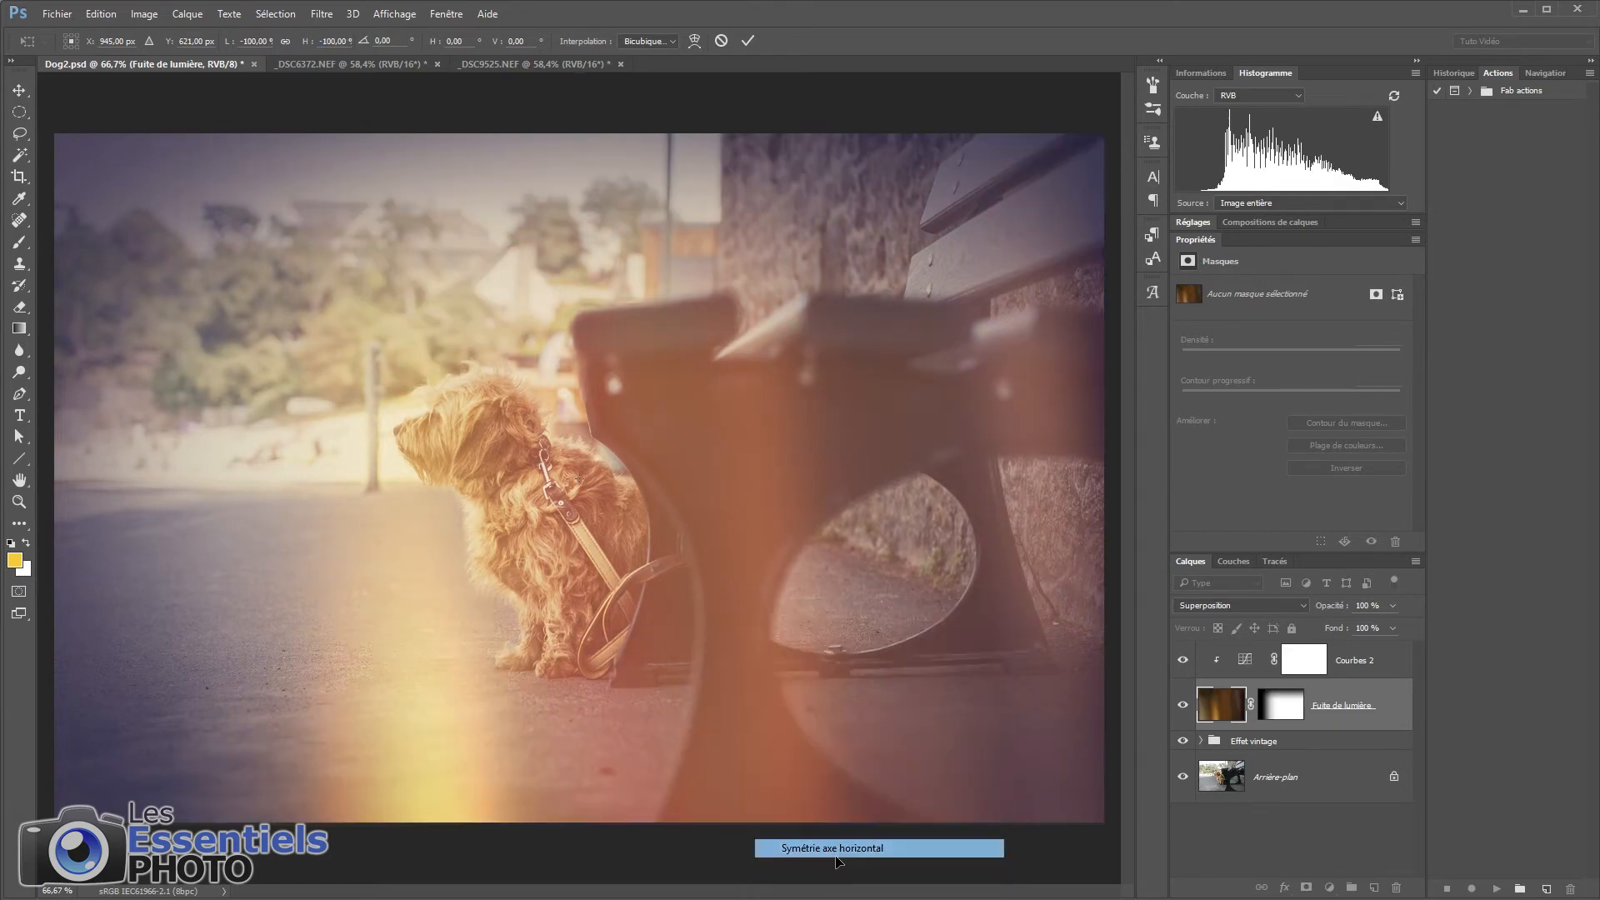
right_click(733, 604)
click(791, 870)
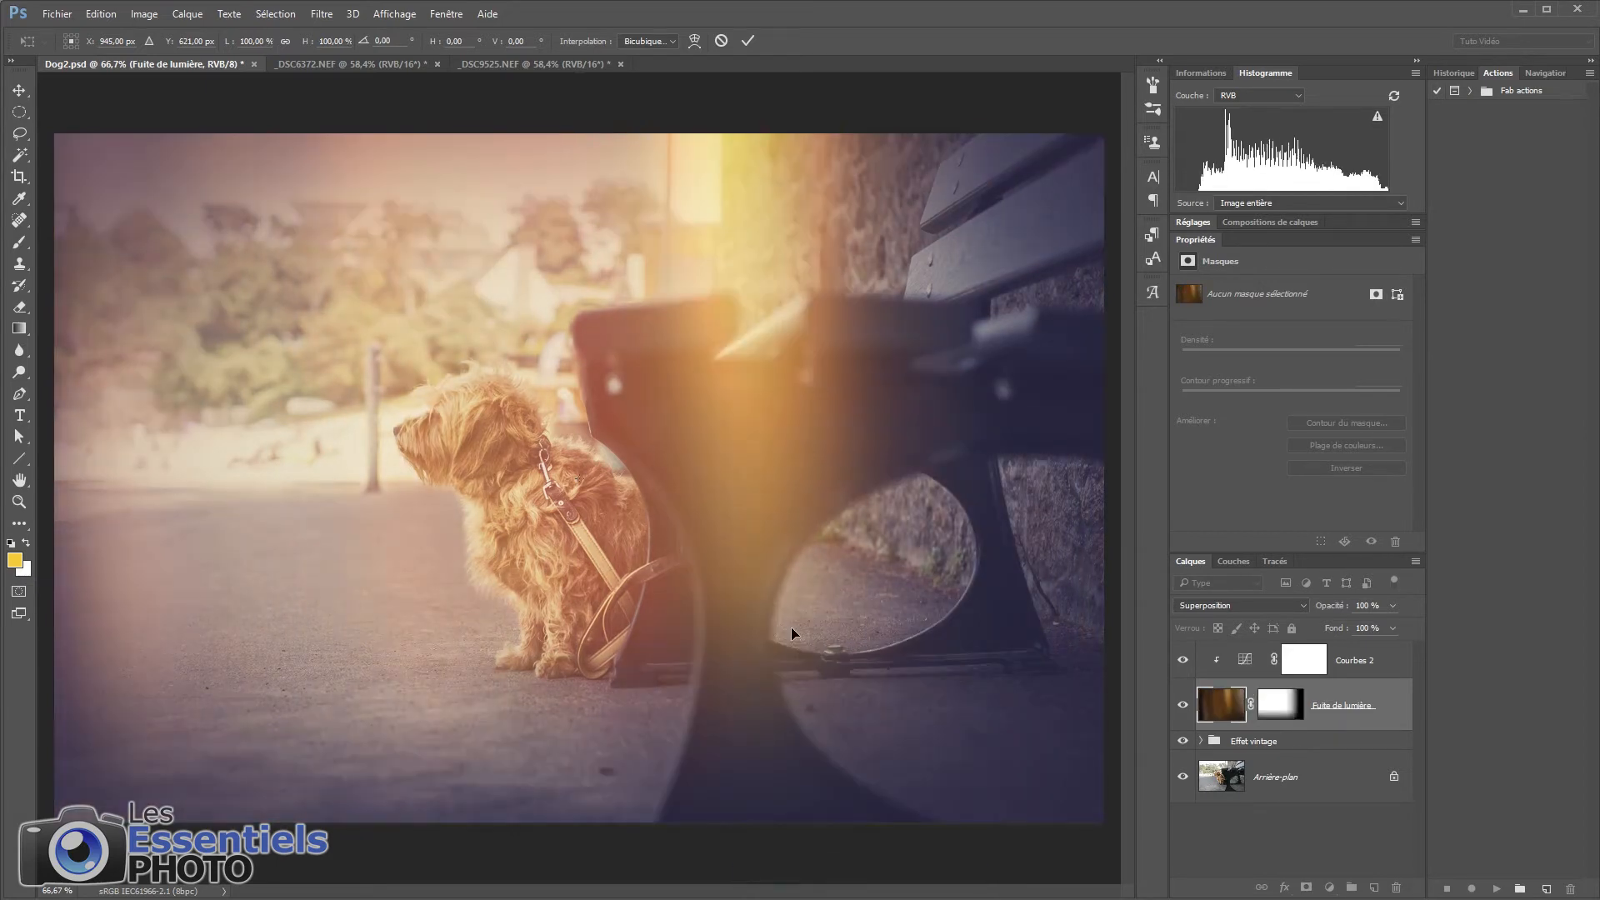
key(Return)
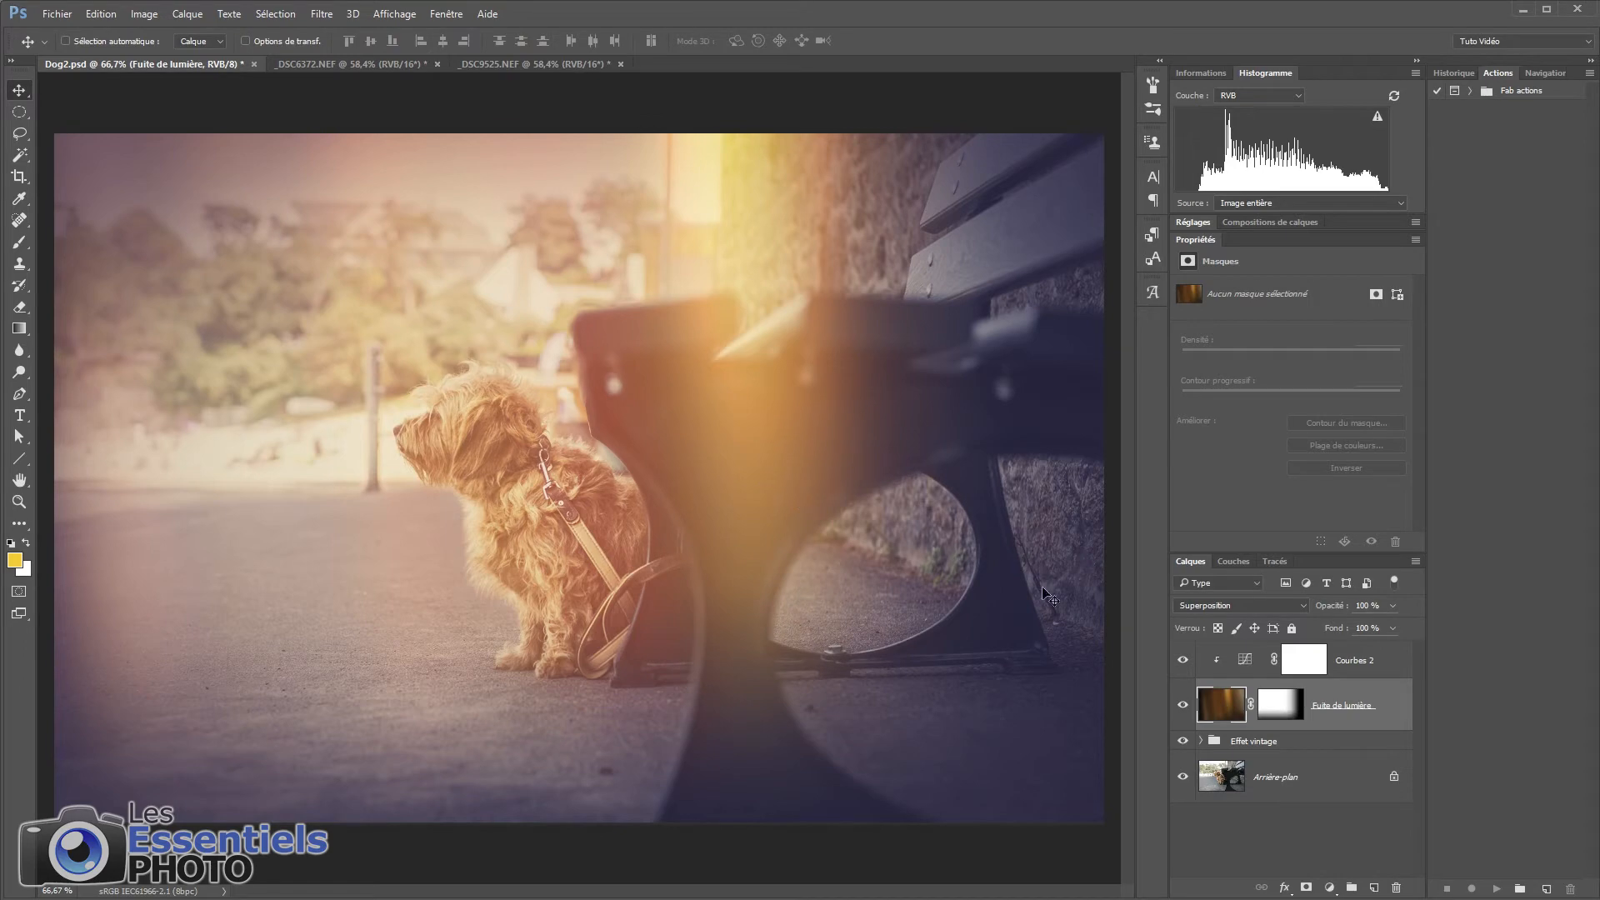
Step: Hide Courbes 2 and Fuite de lumière, and add a new empty layer on top with the blend mode Superposition
drag(1183, 659, 1182, 705)
click(1373, 665)
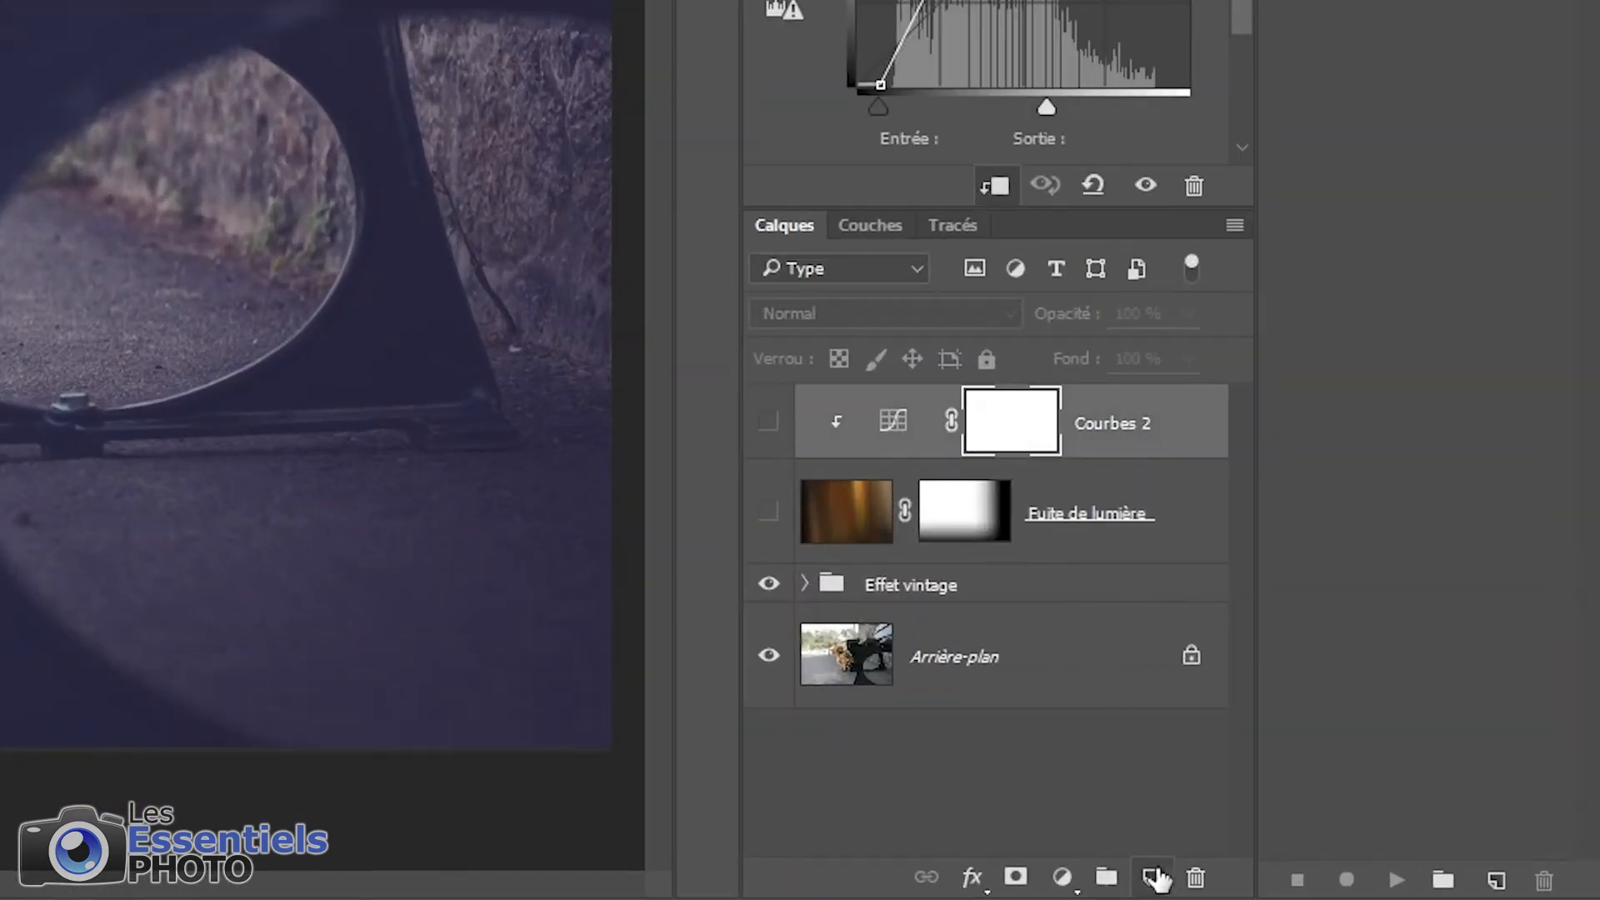
click(1152, 876)
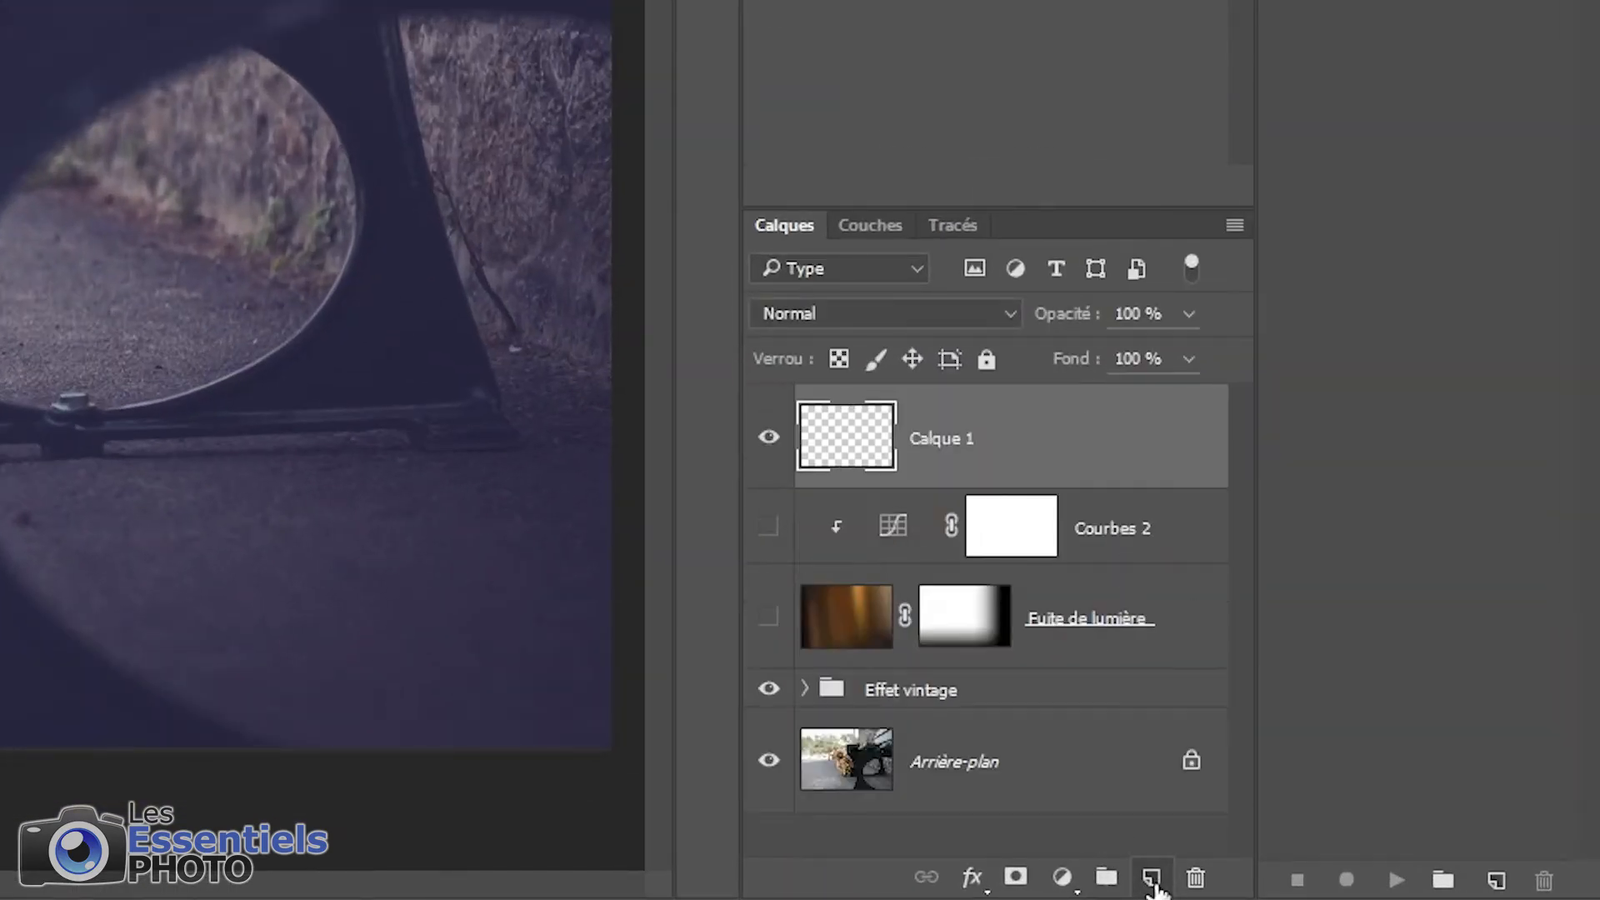
click(910, 318)
click(868, 542)
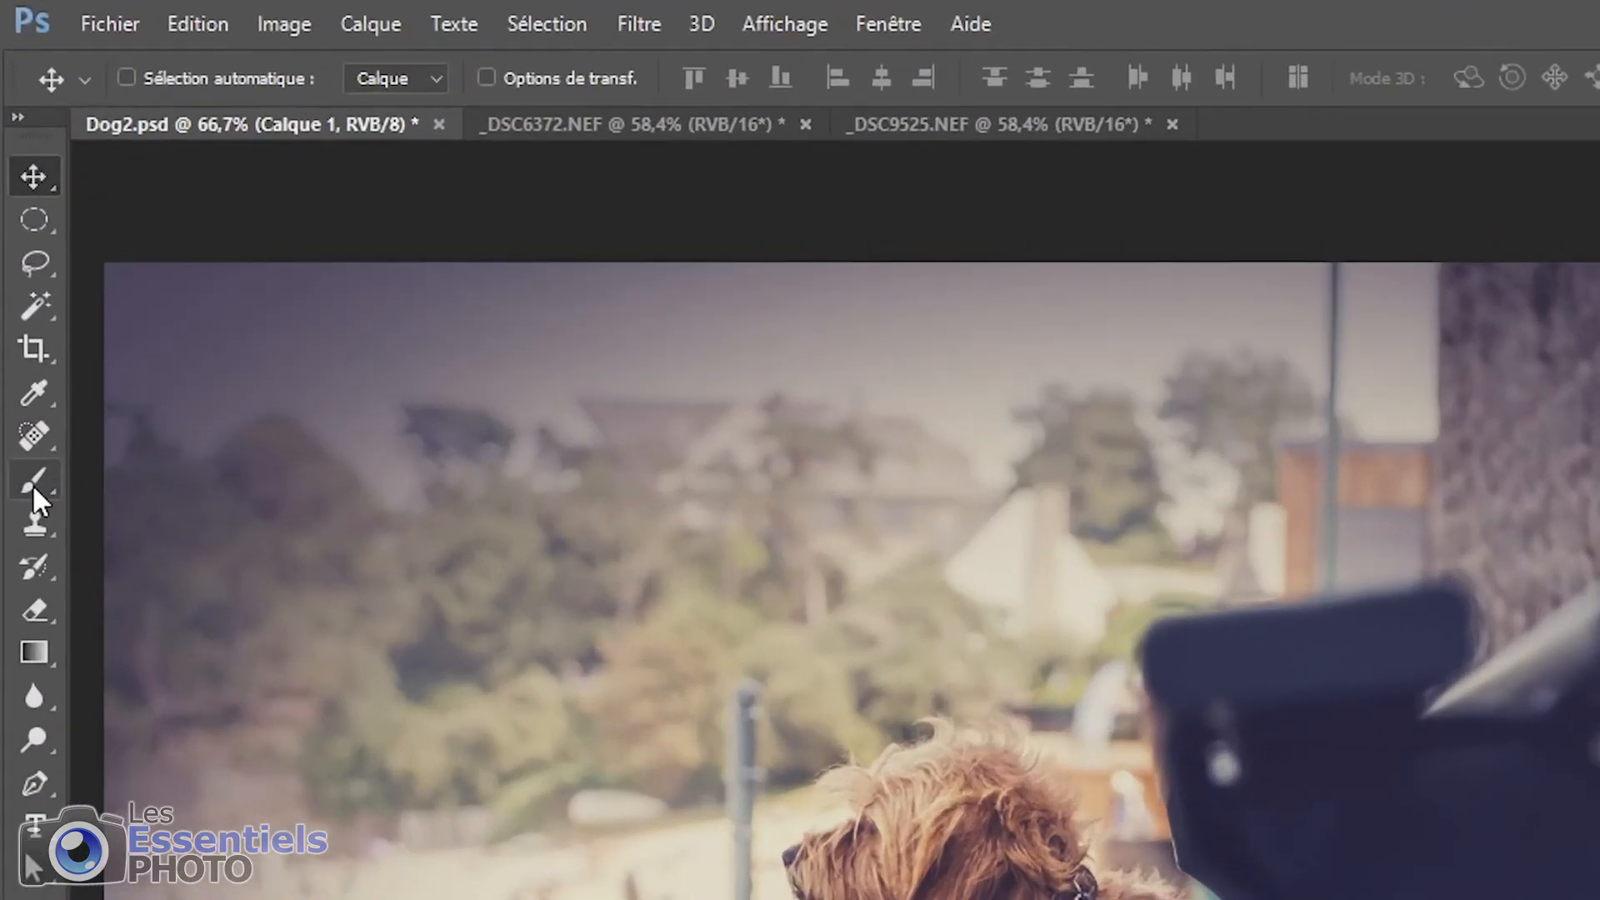
Step: Set up the Brush tool with a soft round tip at 0 % hardness and a size of about 401 px
key(b)
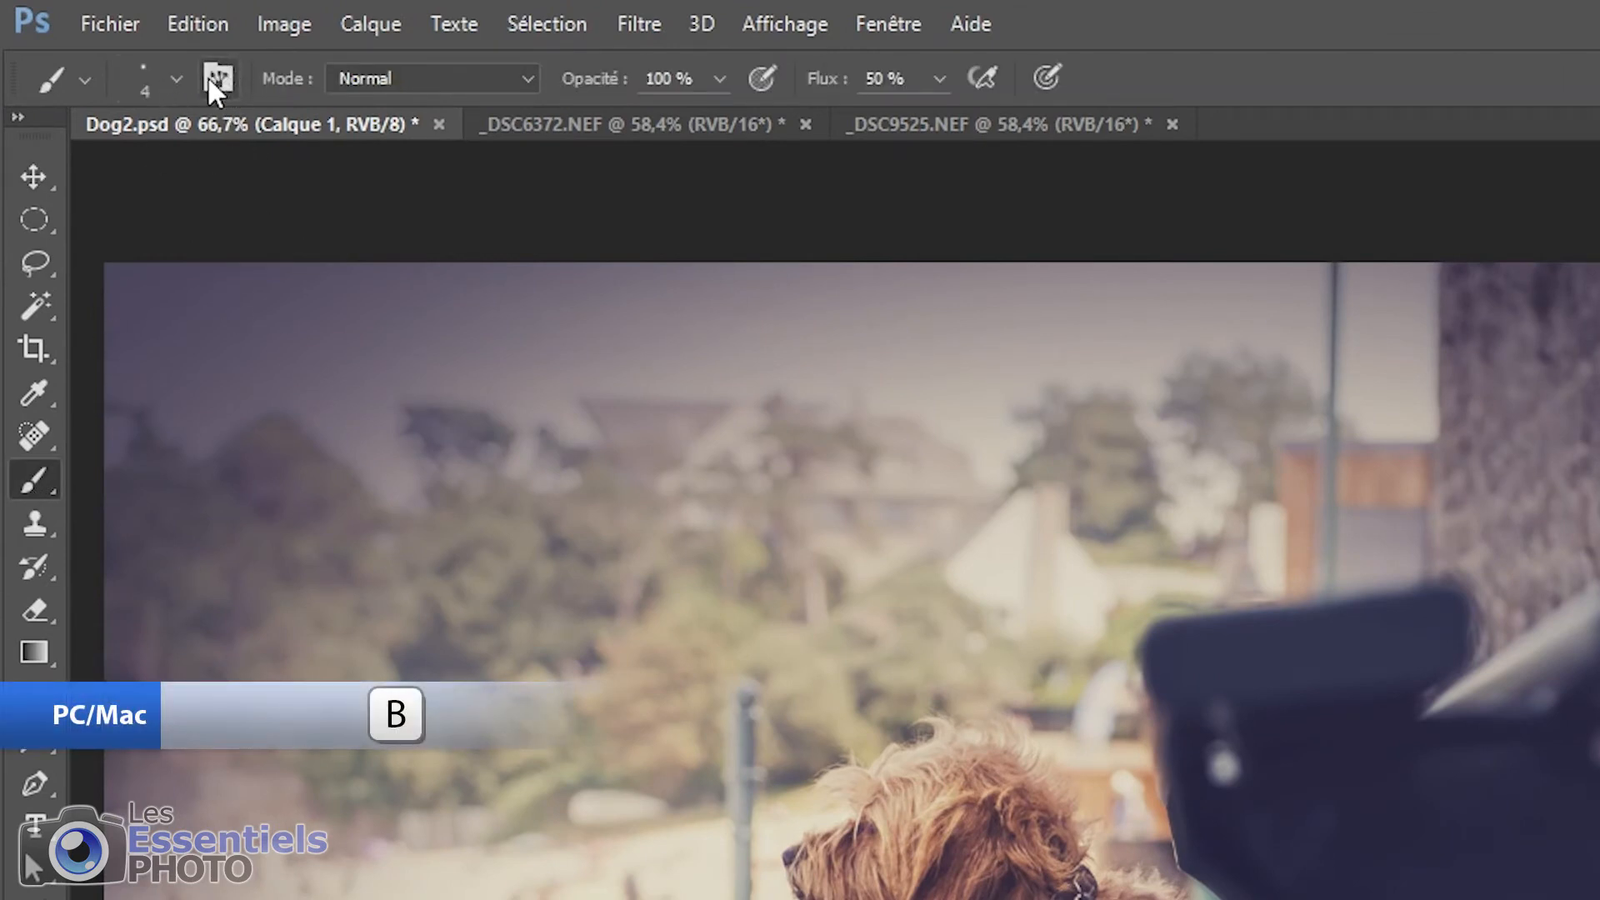
click(133, 82)
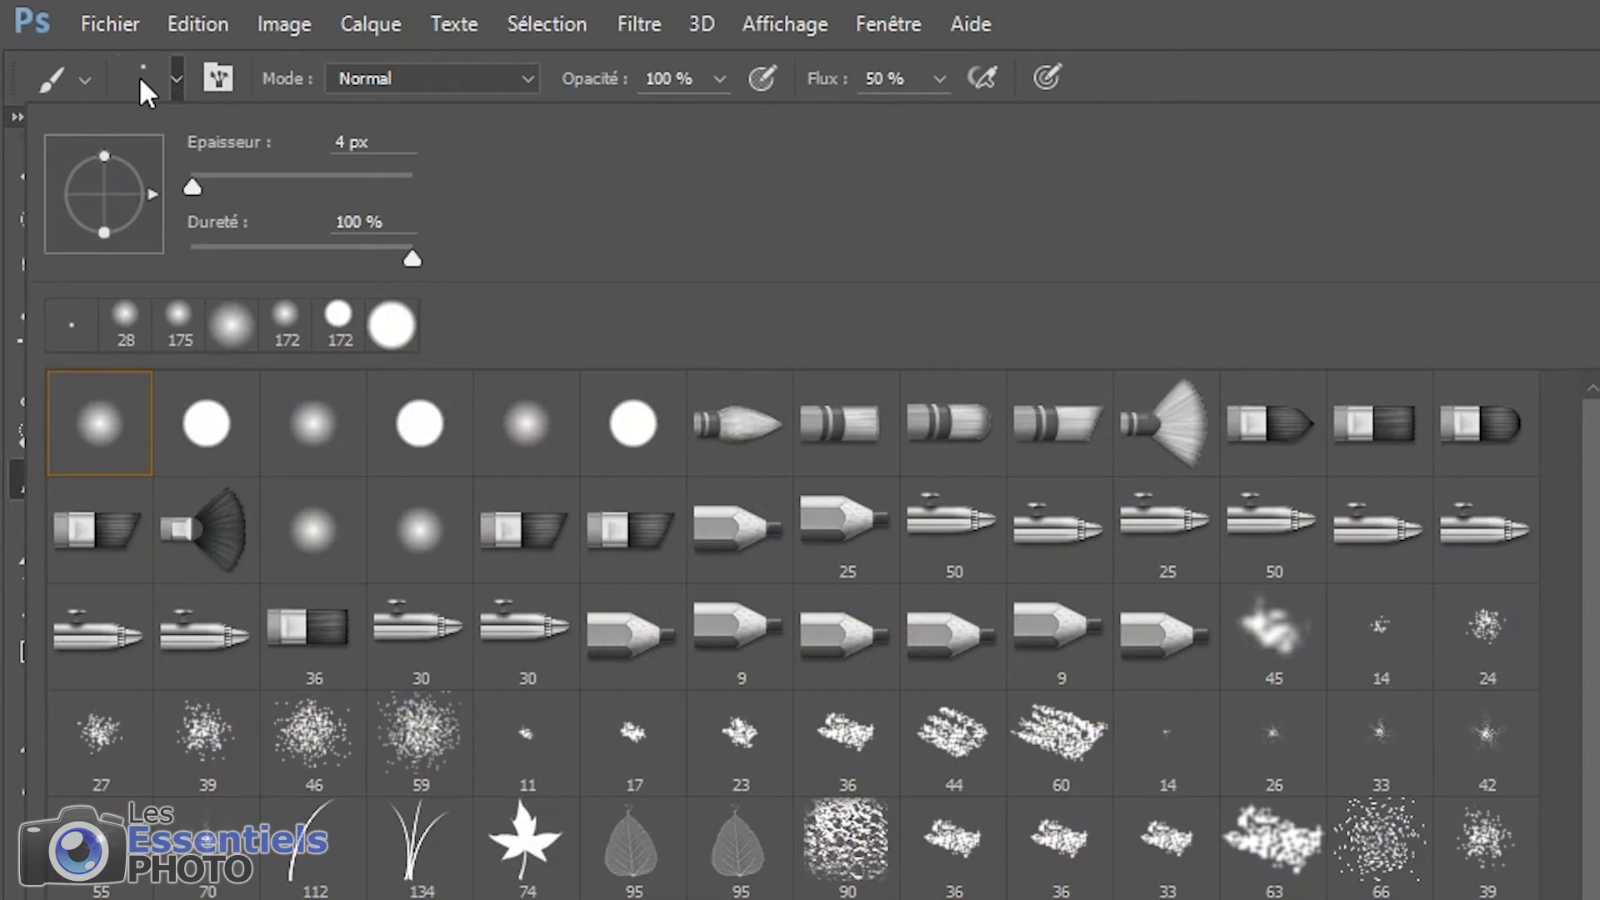
click(83, 420)
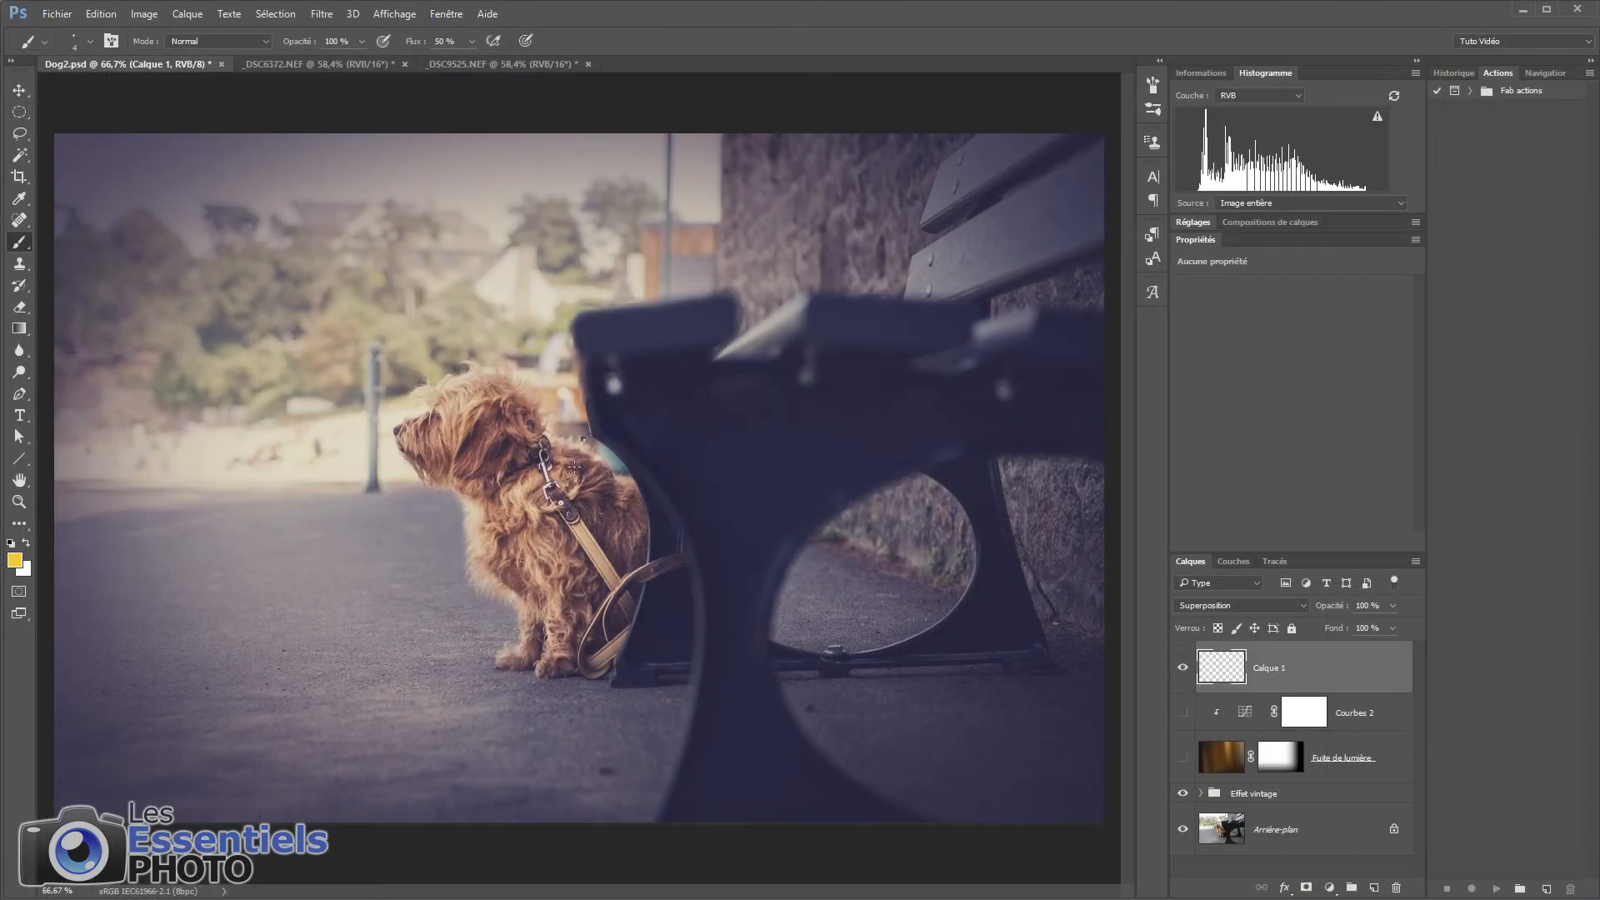
right_click(574, 466)
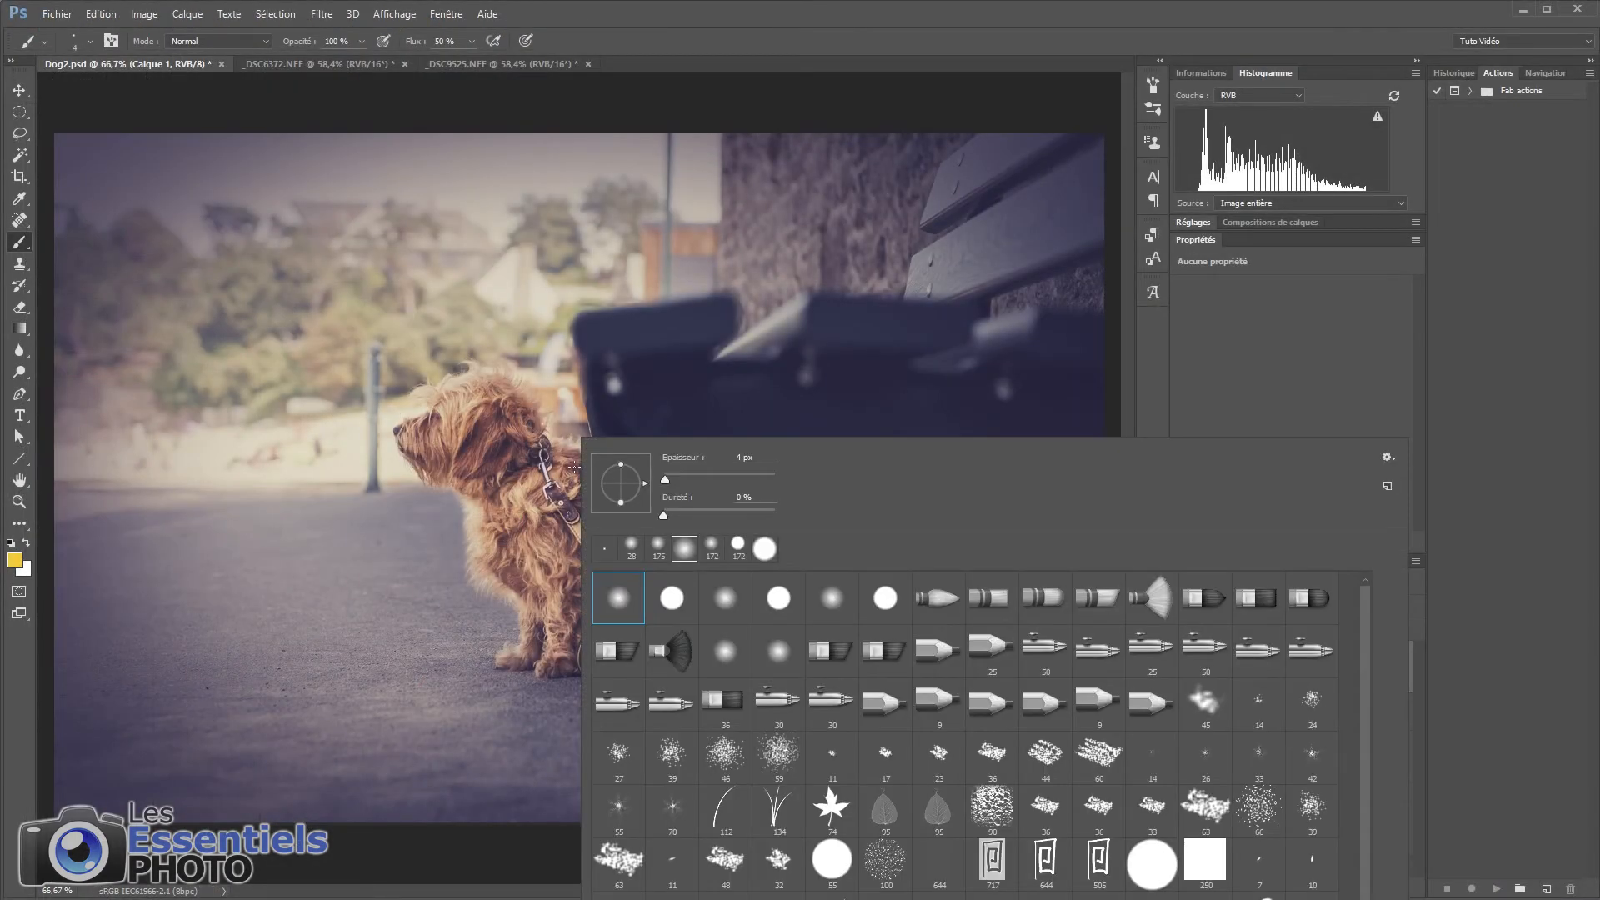
drag(671, 480, 758, 482)
right_click(519, 333)
Step: Paint soft red (ff0000) streaks on the new layer beside the dog and along the photo's left edge, plus a spot at the bench leg's base
click(16, 561)
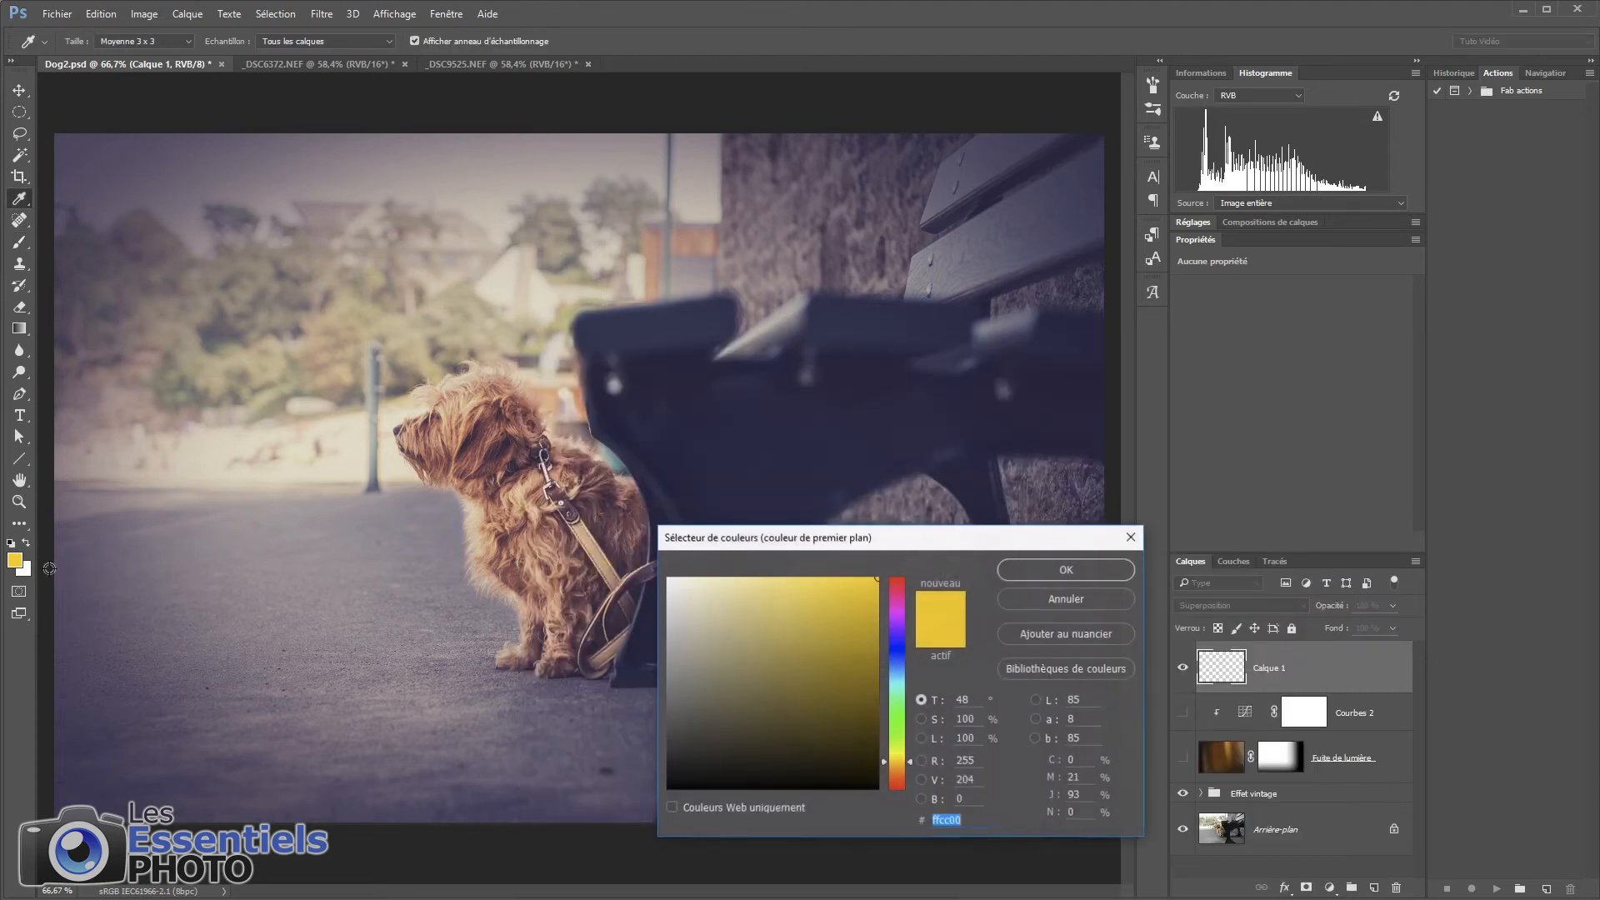
drag(913, 767, 911, 801)
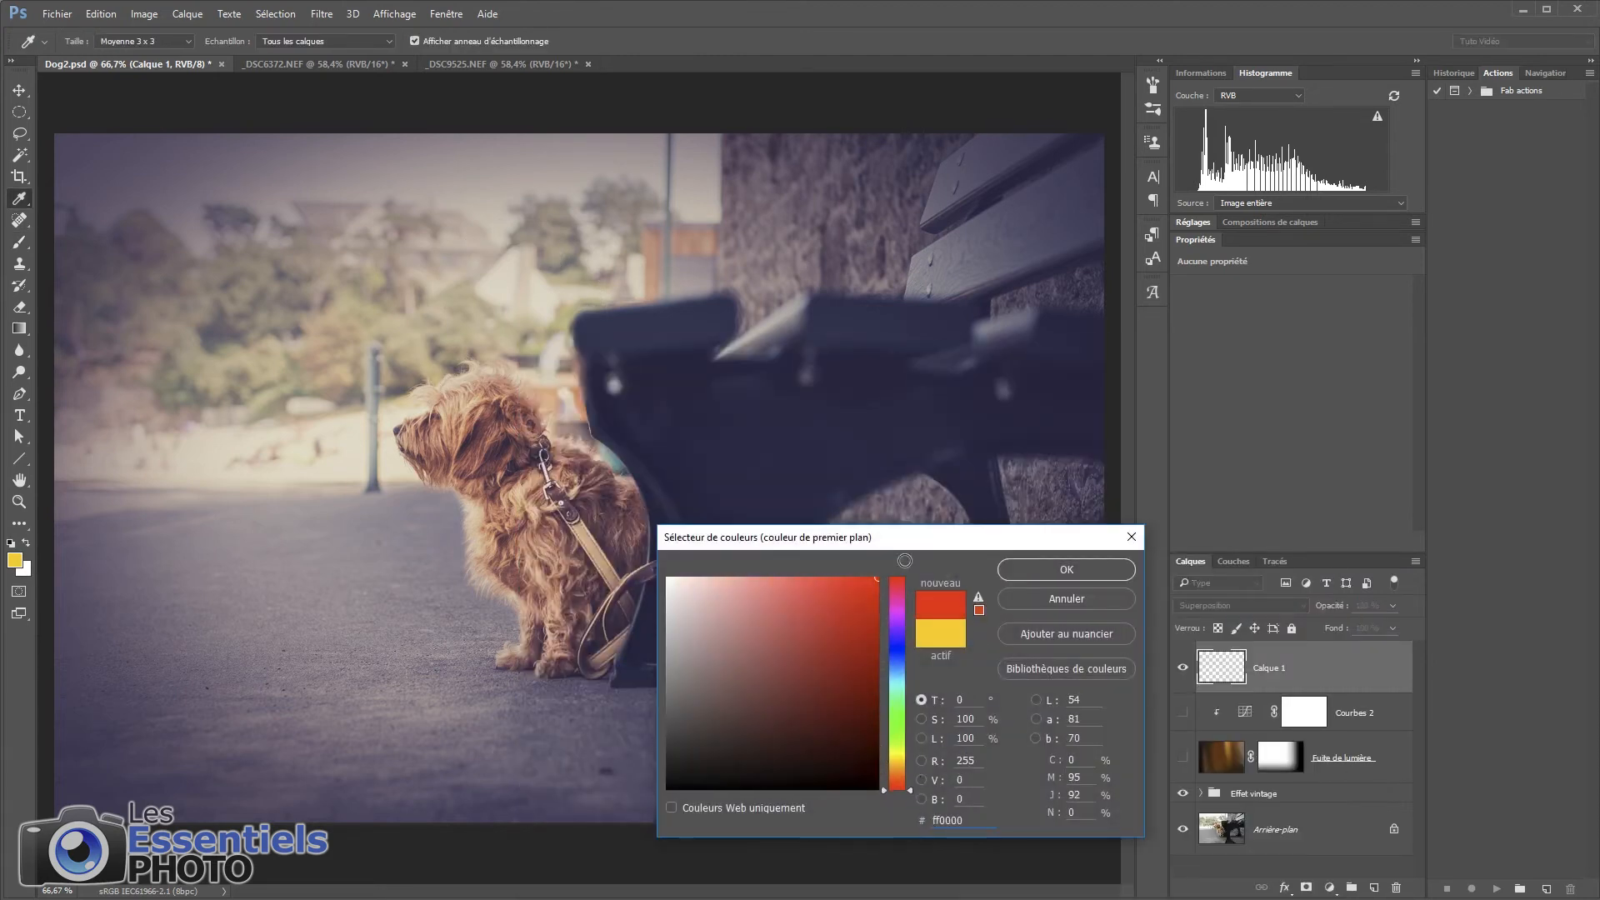
click(1067, 569)
mouse_move(458, 157)
mouse_down()
mouse_move(374, 450)
mouse_move(217, 796)
mouse_up()
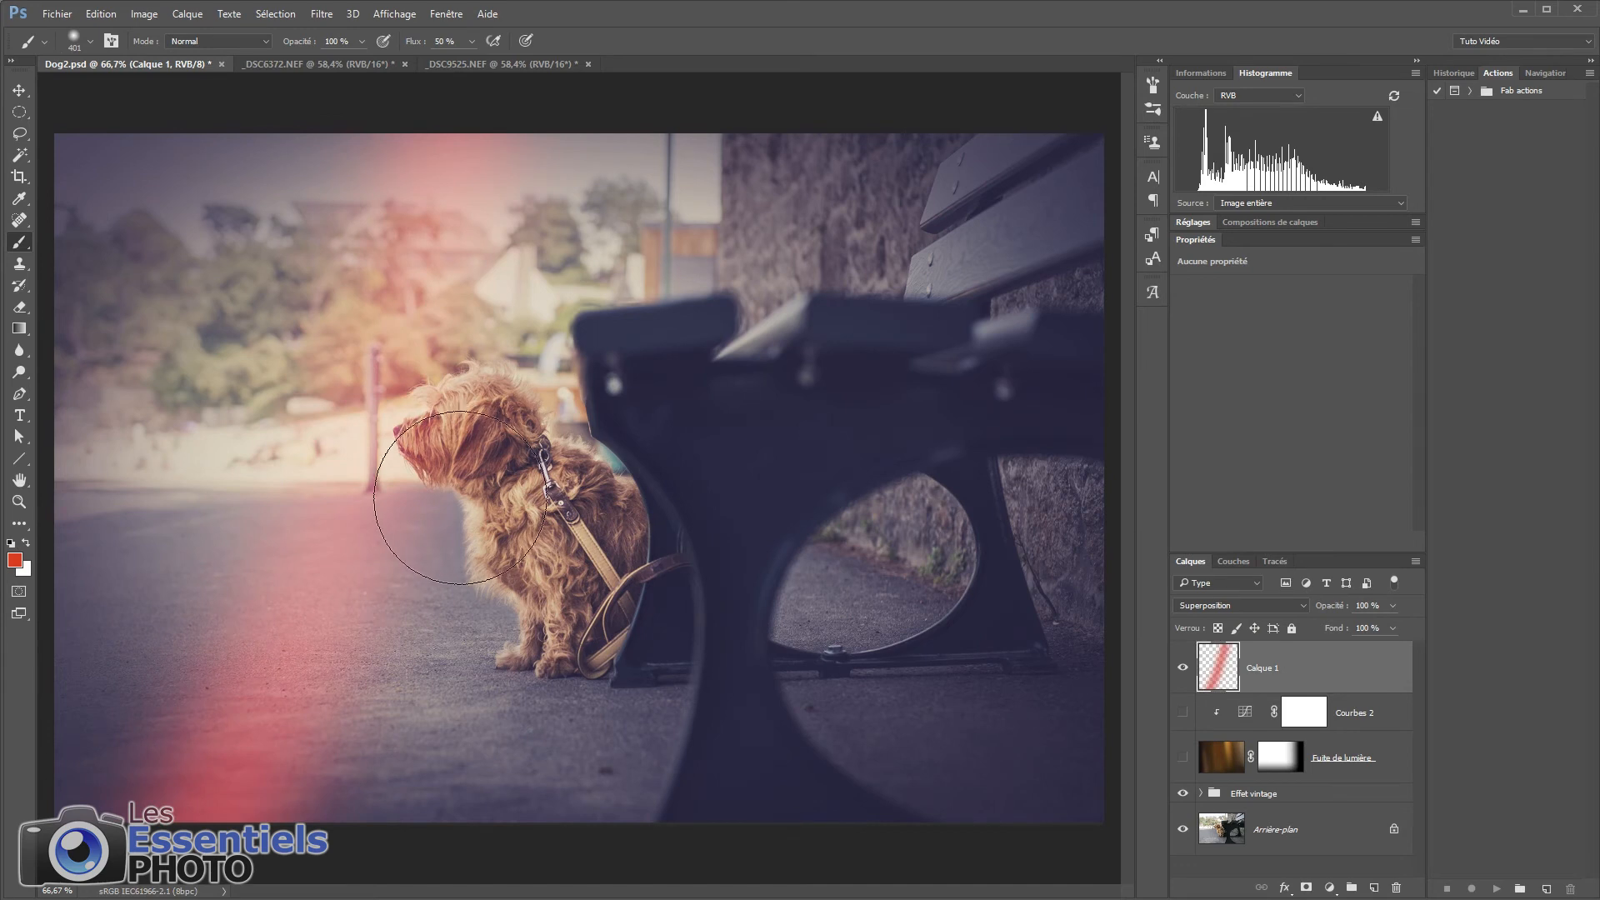
click(458, 499)
click(835, 729)
mouse_move(137, 171)
mouse_down()
mouse_move(96, 212)
mouse_move(96, 758)
mouse_up()
Step: Change the foreground color to orange and paint over the inner sides of the red streaks and the spot below the bench
click(14, 560)
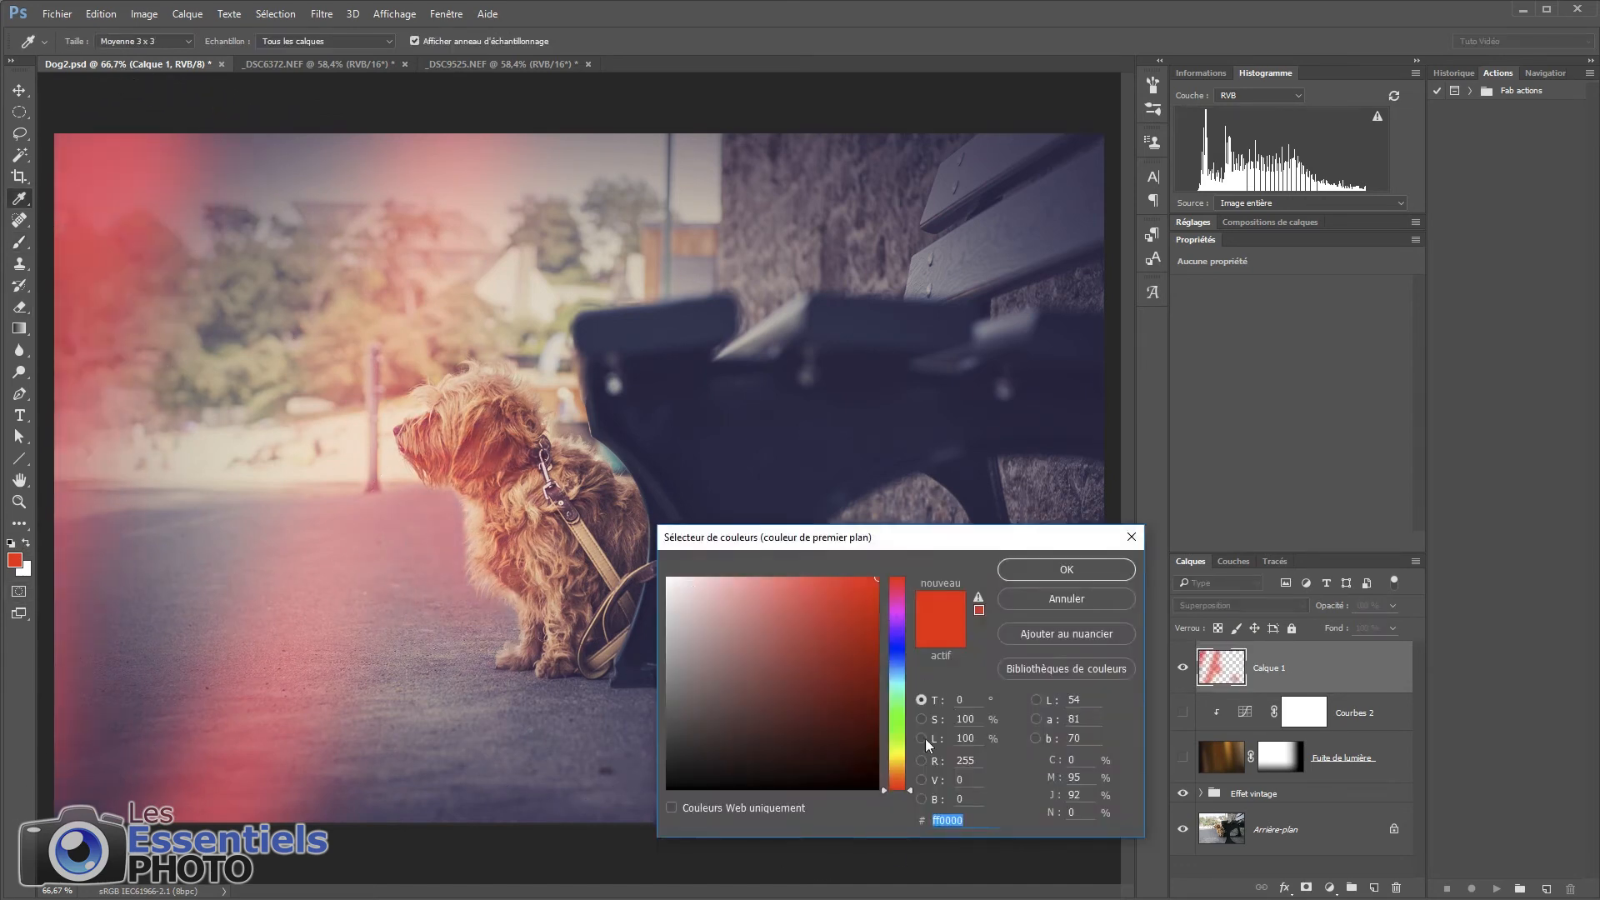
drag(908, 773, 908, 763)
click(1065, 569)
drag(179, 167, 179, 733)
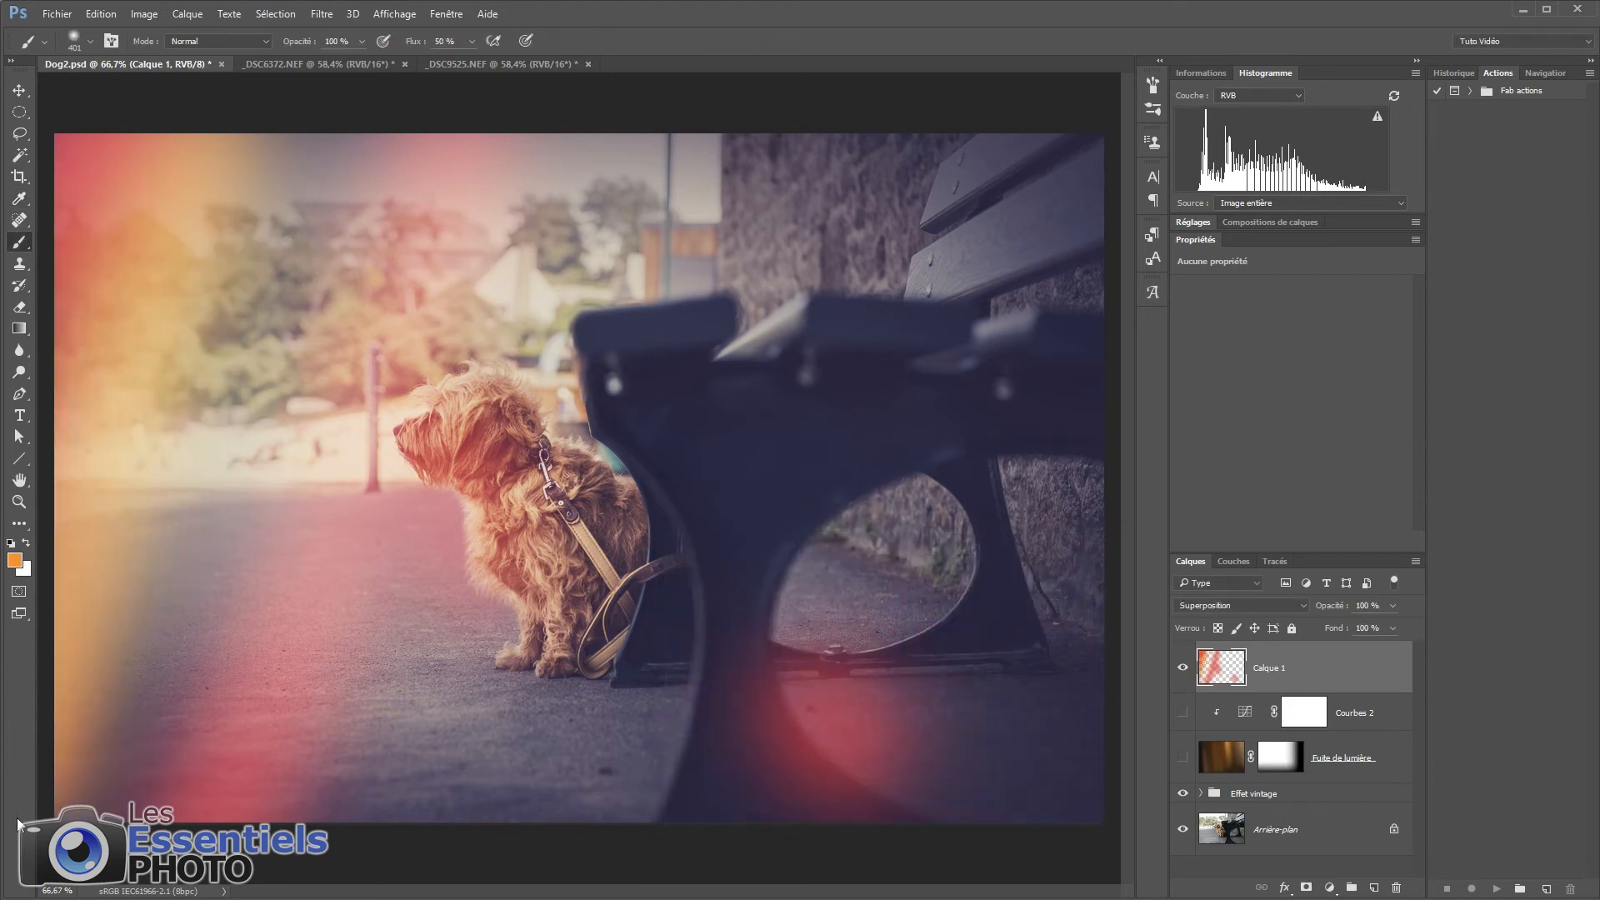
drag(500, 167, 344, 754)
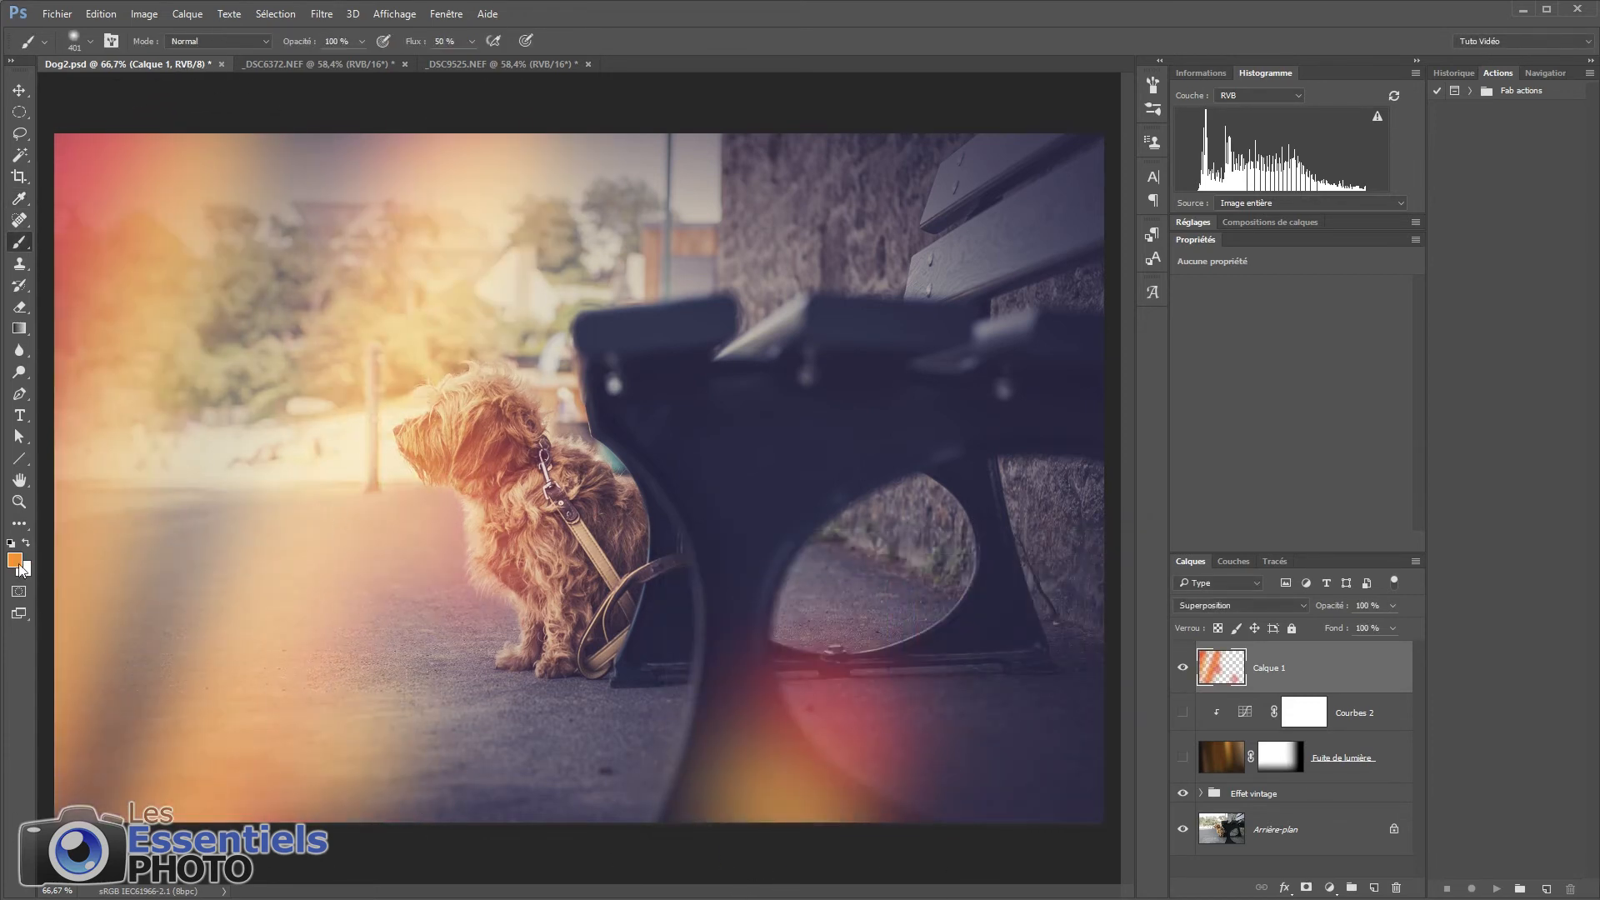
Step: Change the foreground color to yellow and brush the lower part of the diagonal streak and the spot below the bench
click(14, 560)
drag(908, 769, 908, 753)
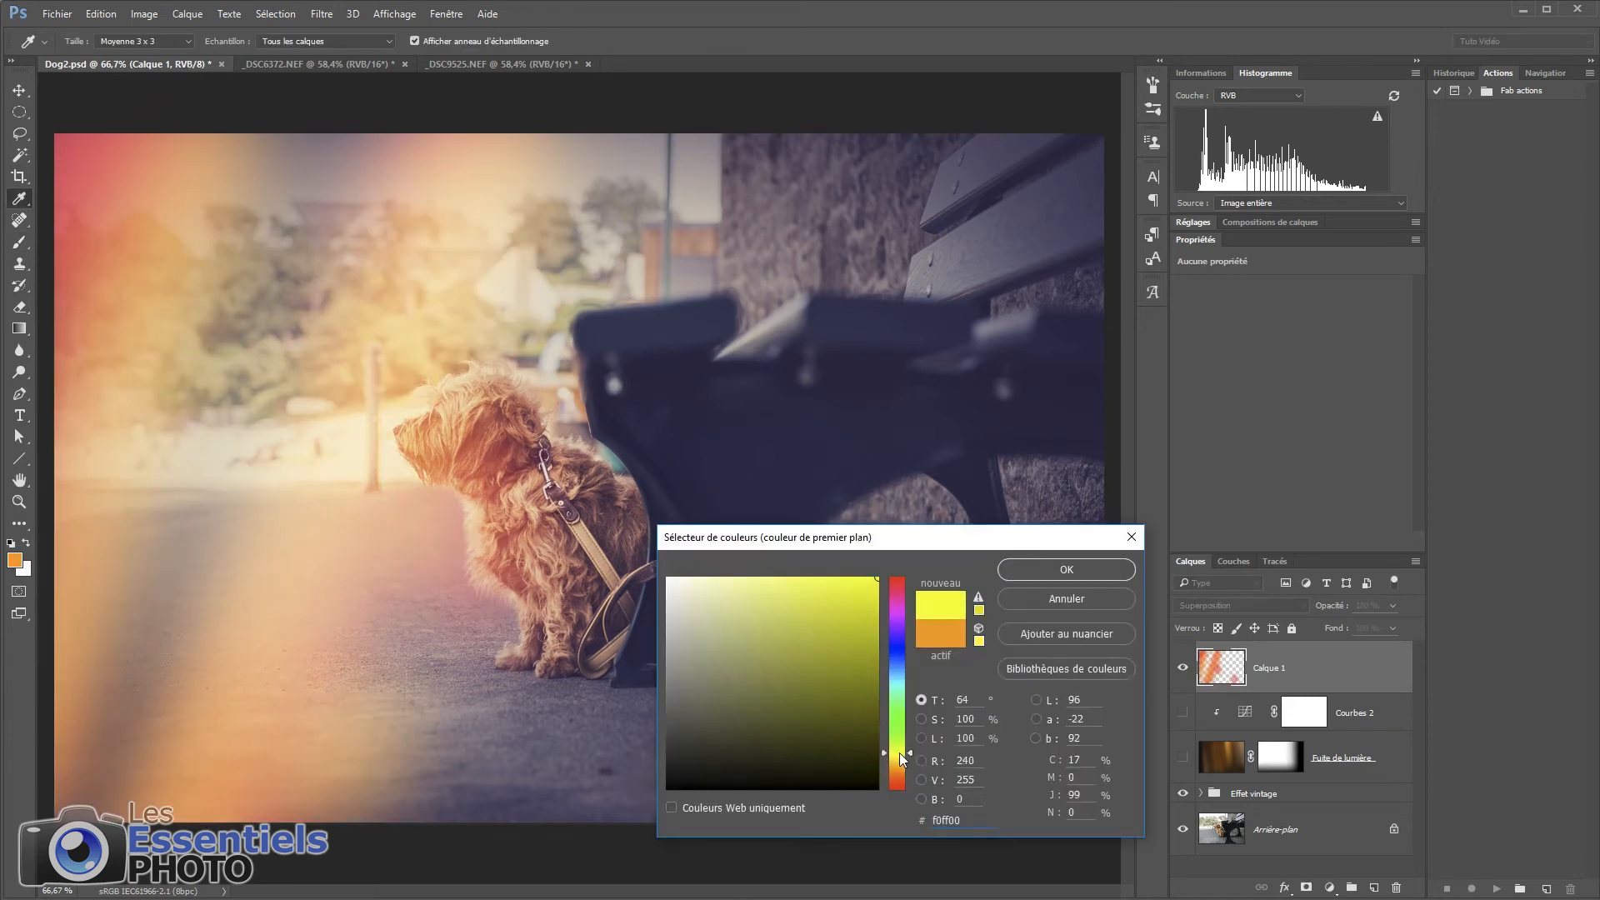
click(1066, 569)
mouse_move(358, 625)
mouse_down()
mouse_move(316, 832)
mouse_move(760, 818)
mouse_up()
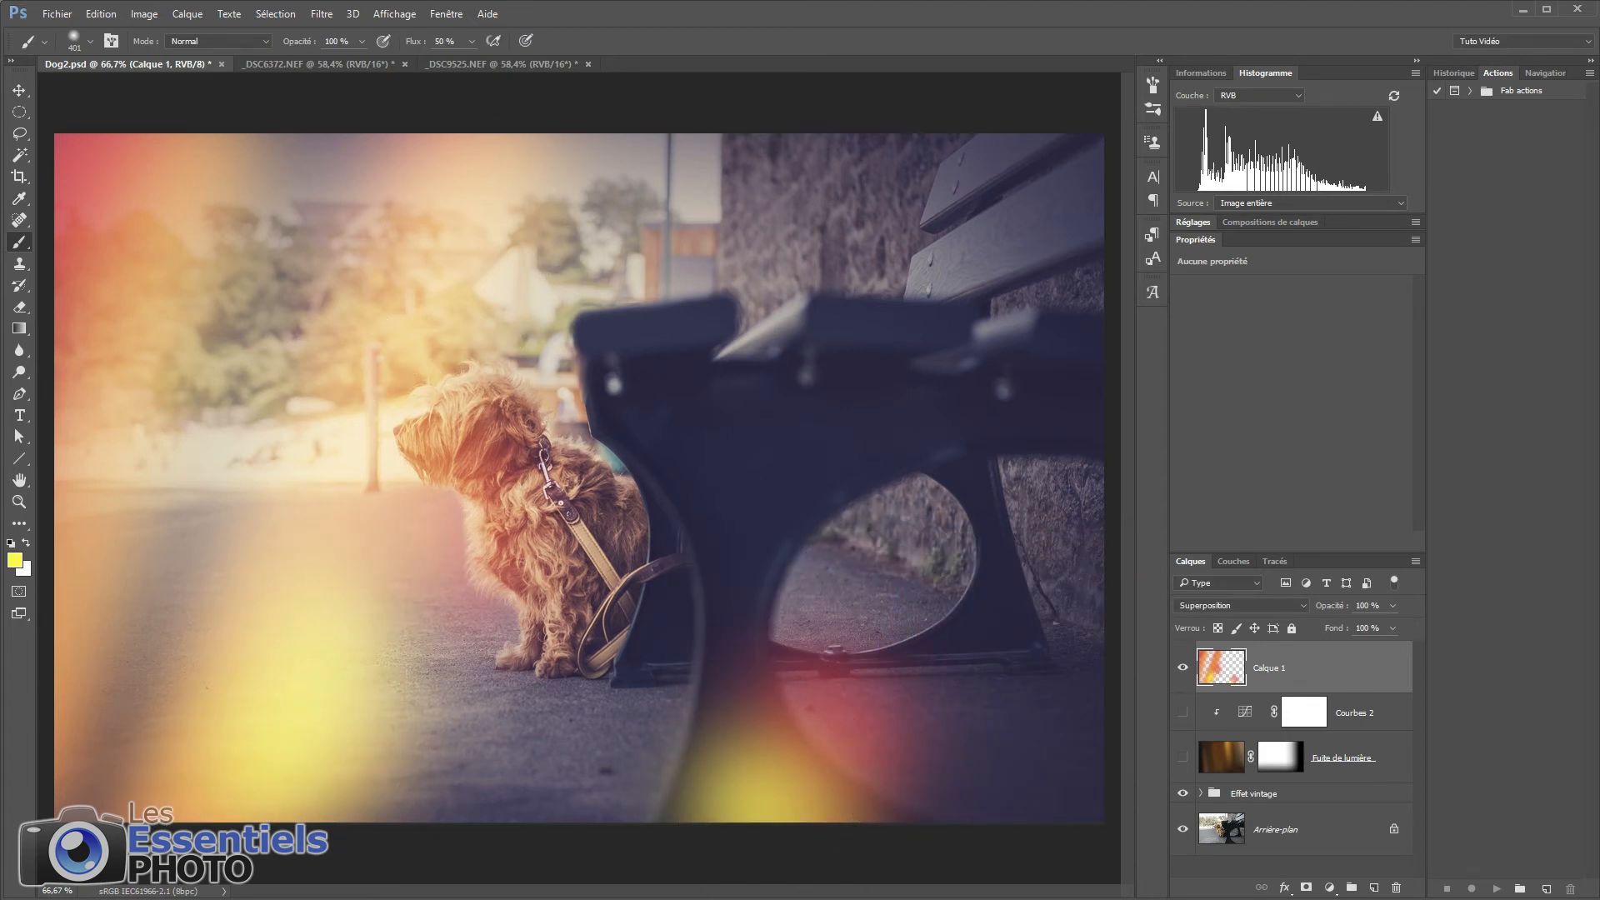
Step: Hide Calque 1 and add a linear gradient fill layer from yellow to transparent, with angle 90° and scale 100 %
click(1182, 671)
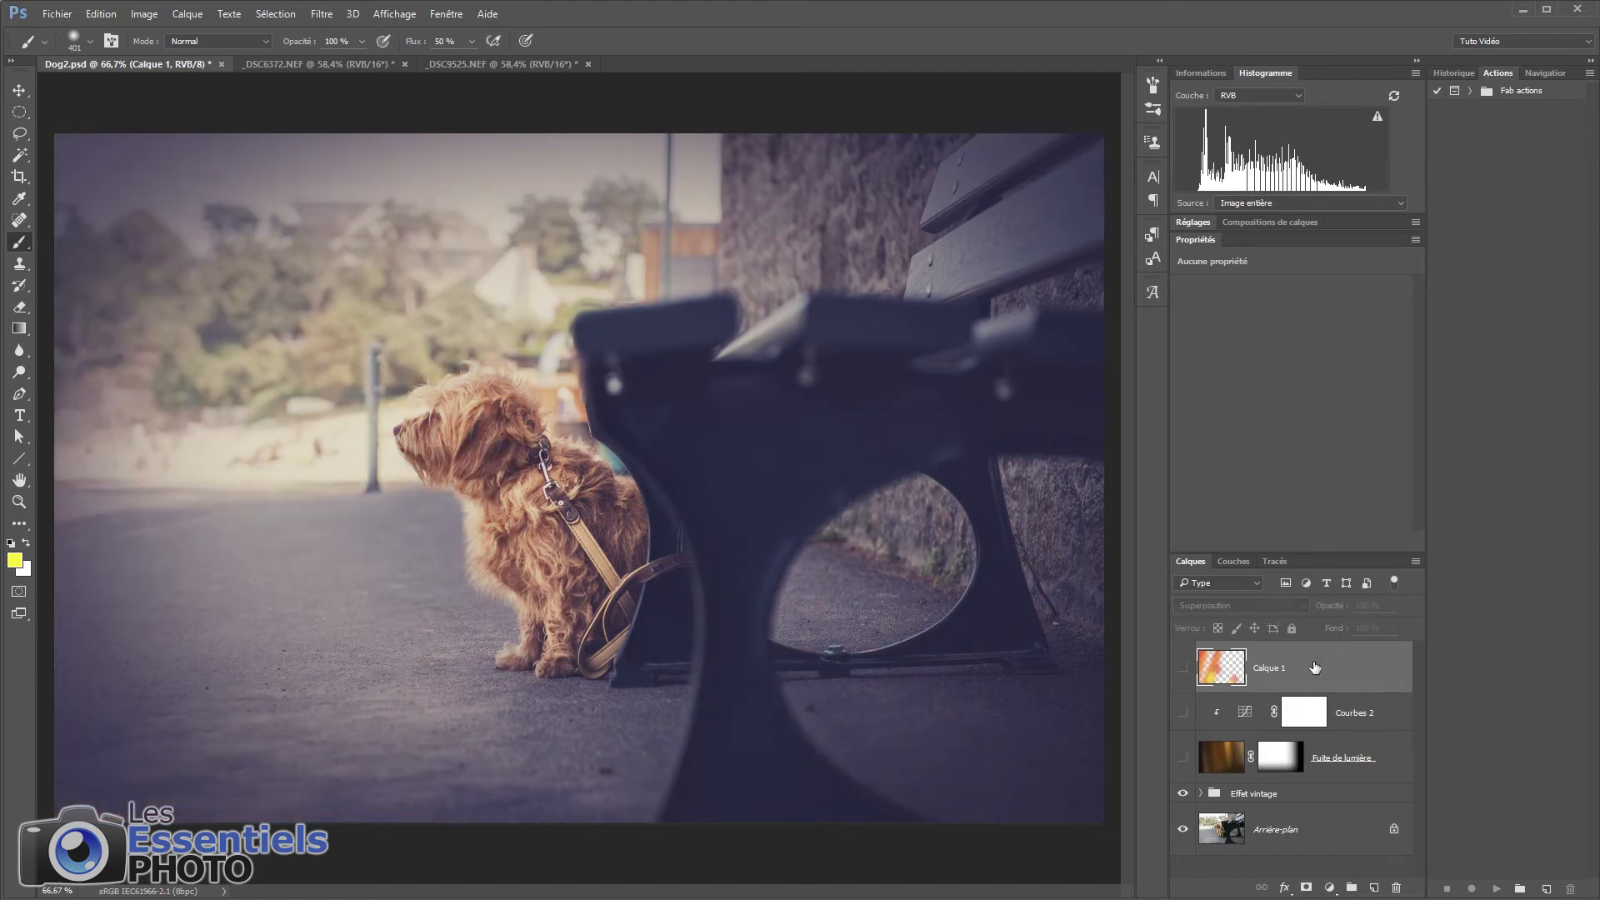
key(v)
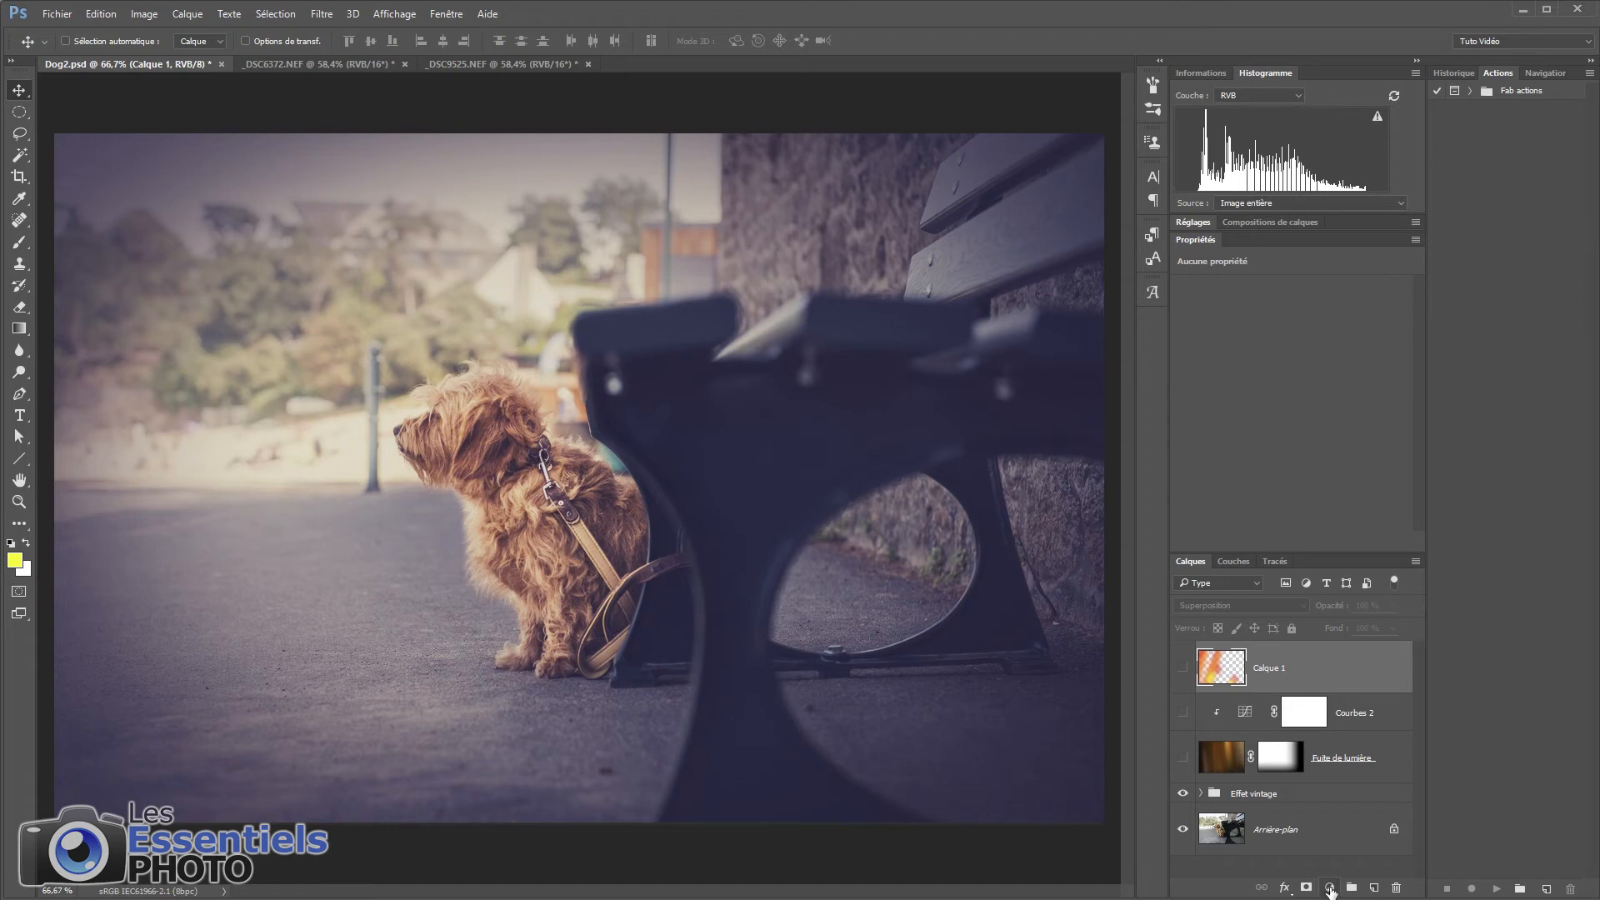
click(1329, 888)
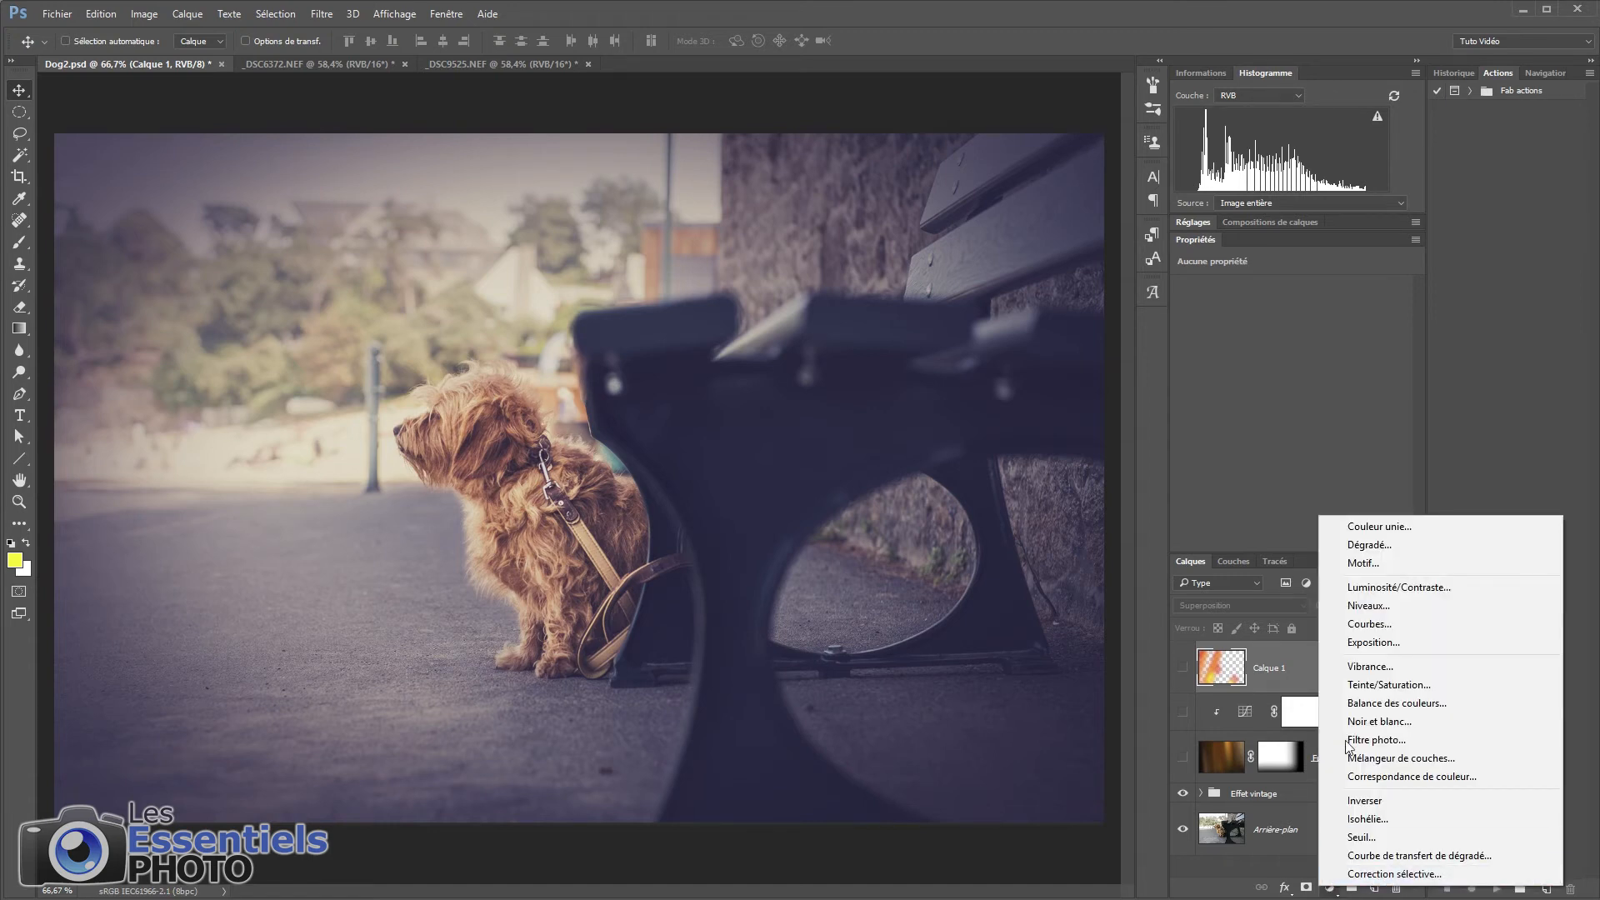
click(1366, 544)
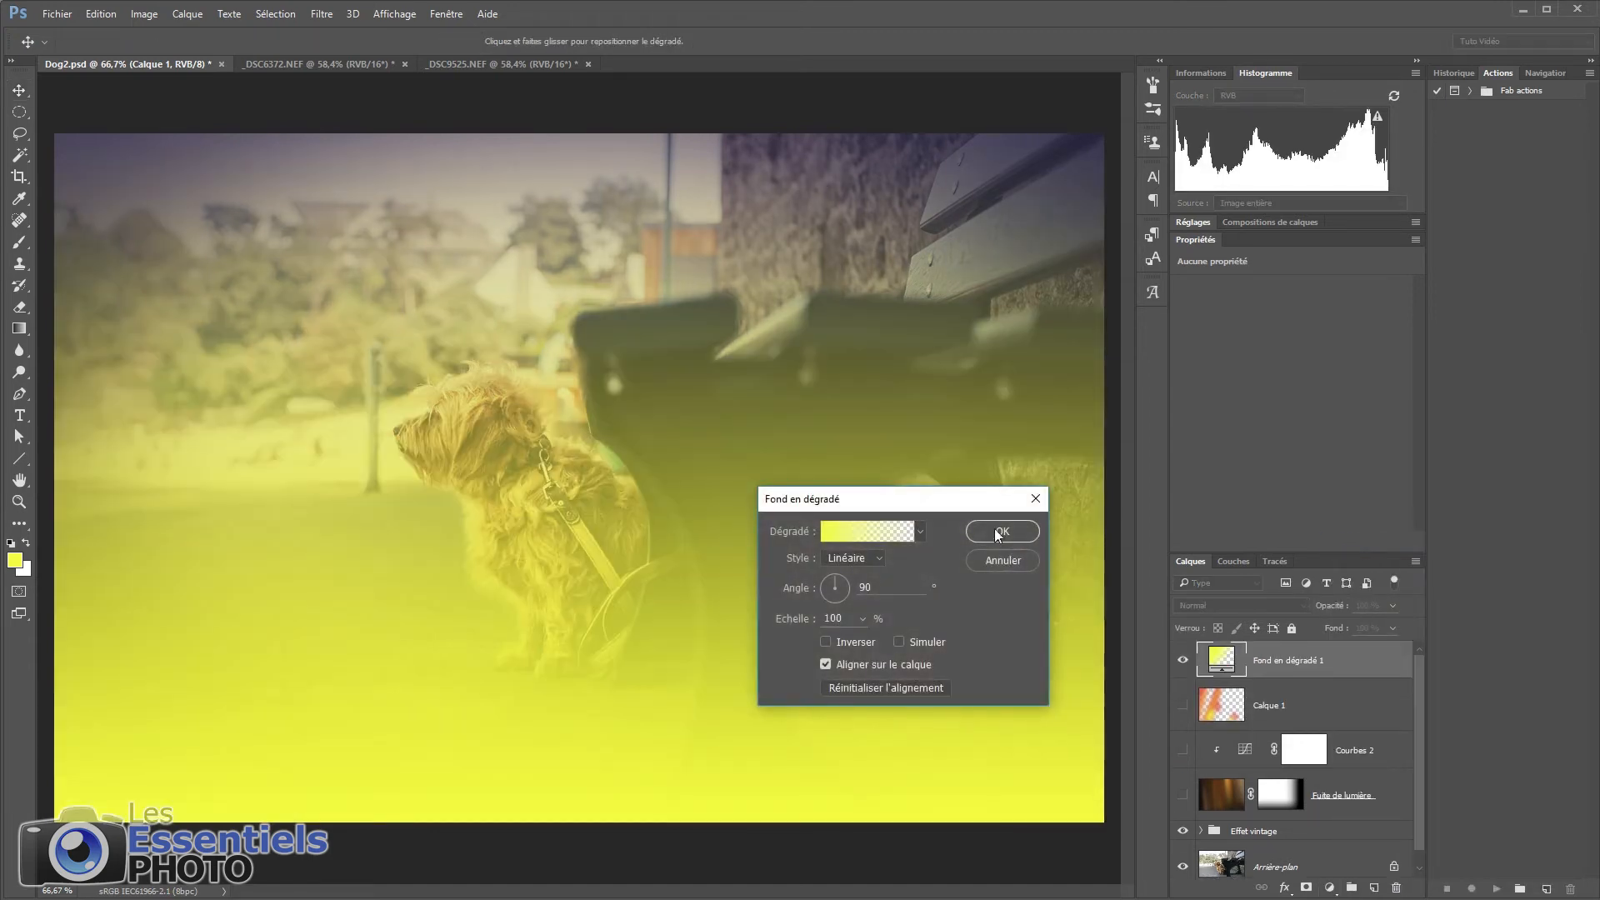
drag(948, 499, 912, 495)
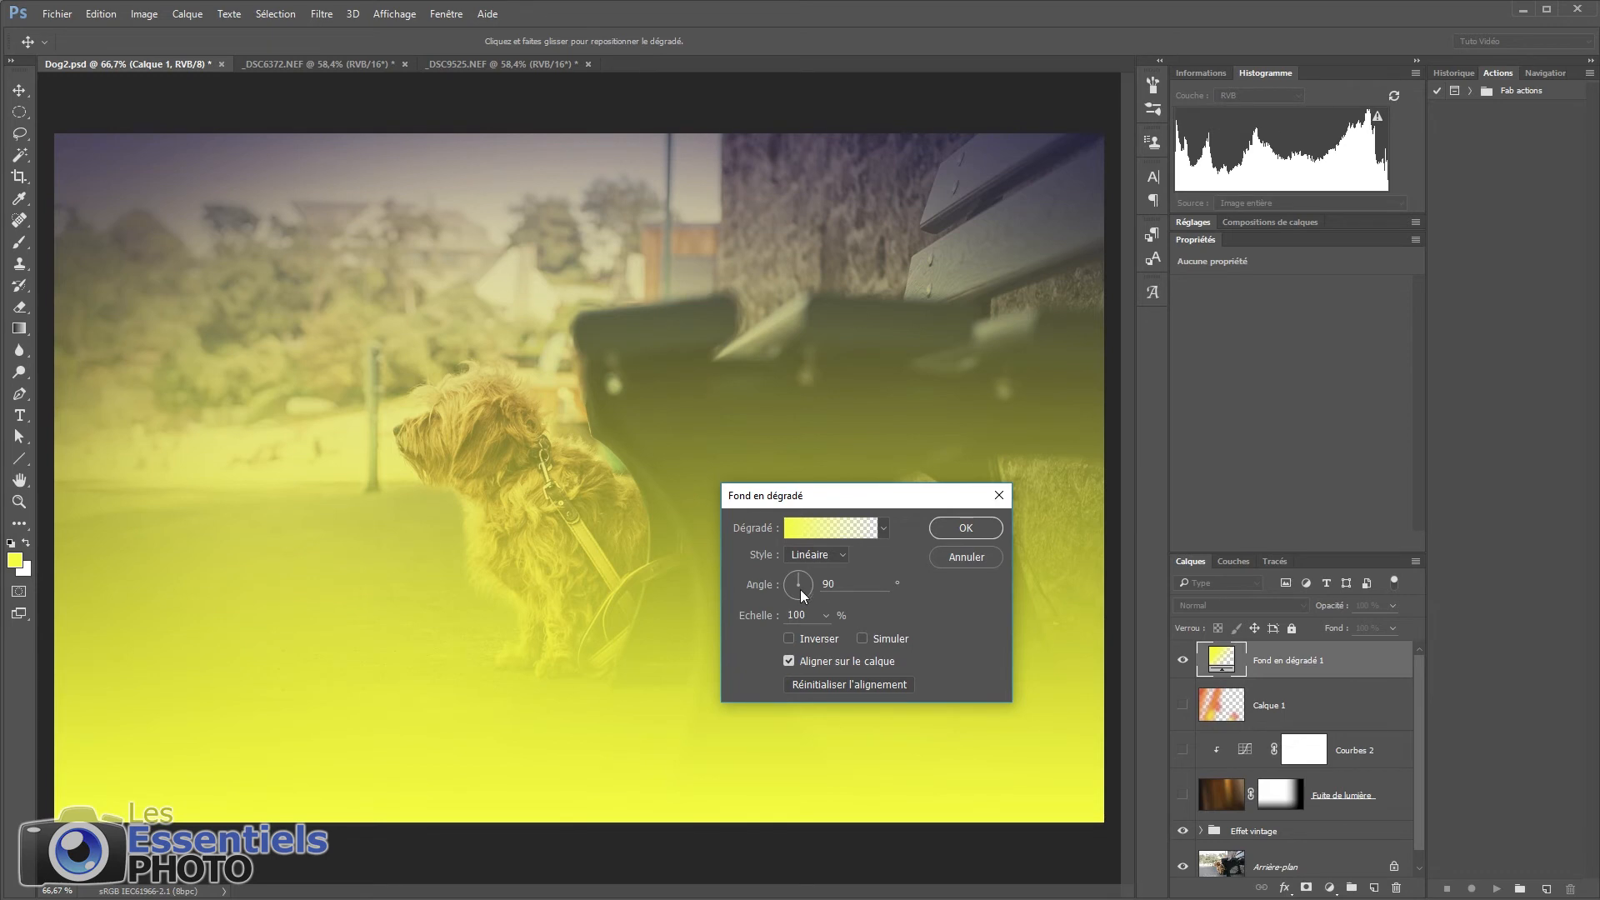
mouse_move(758, 618)
mouse_down()
mouse_move(721, 620)
mouse_move(766, 628)
mouse_up()
text(100)
click(965, 528)
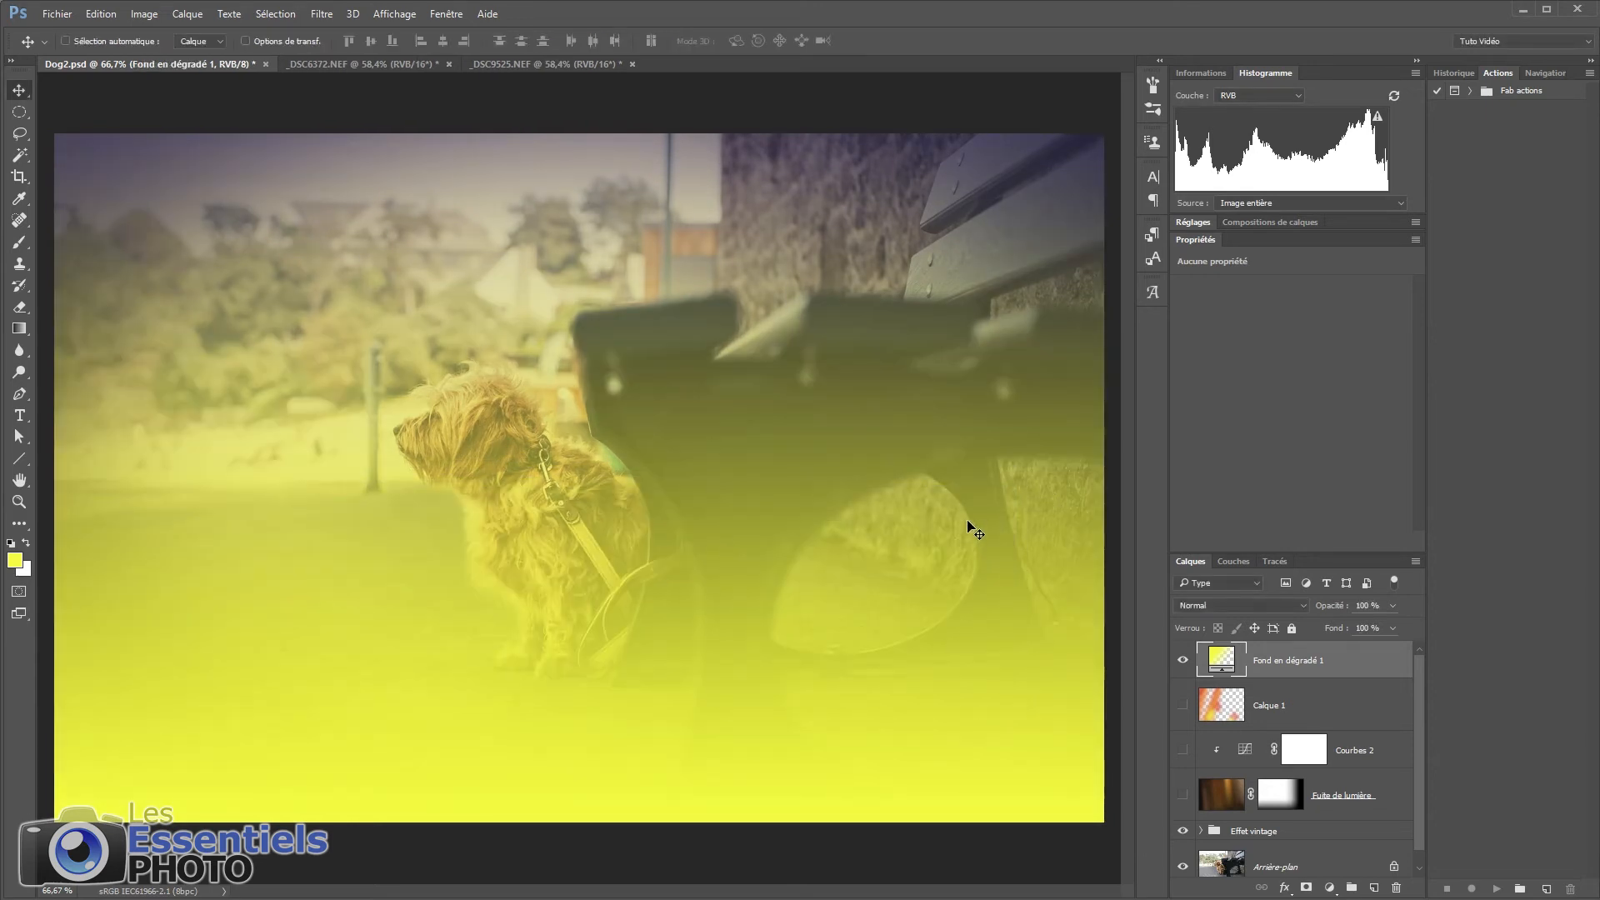
Step: Set the gradient fill layer's blend mode to Superposition and its gradient angle to 0°
click(1225, 607)
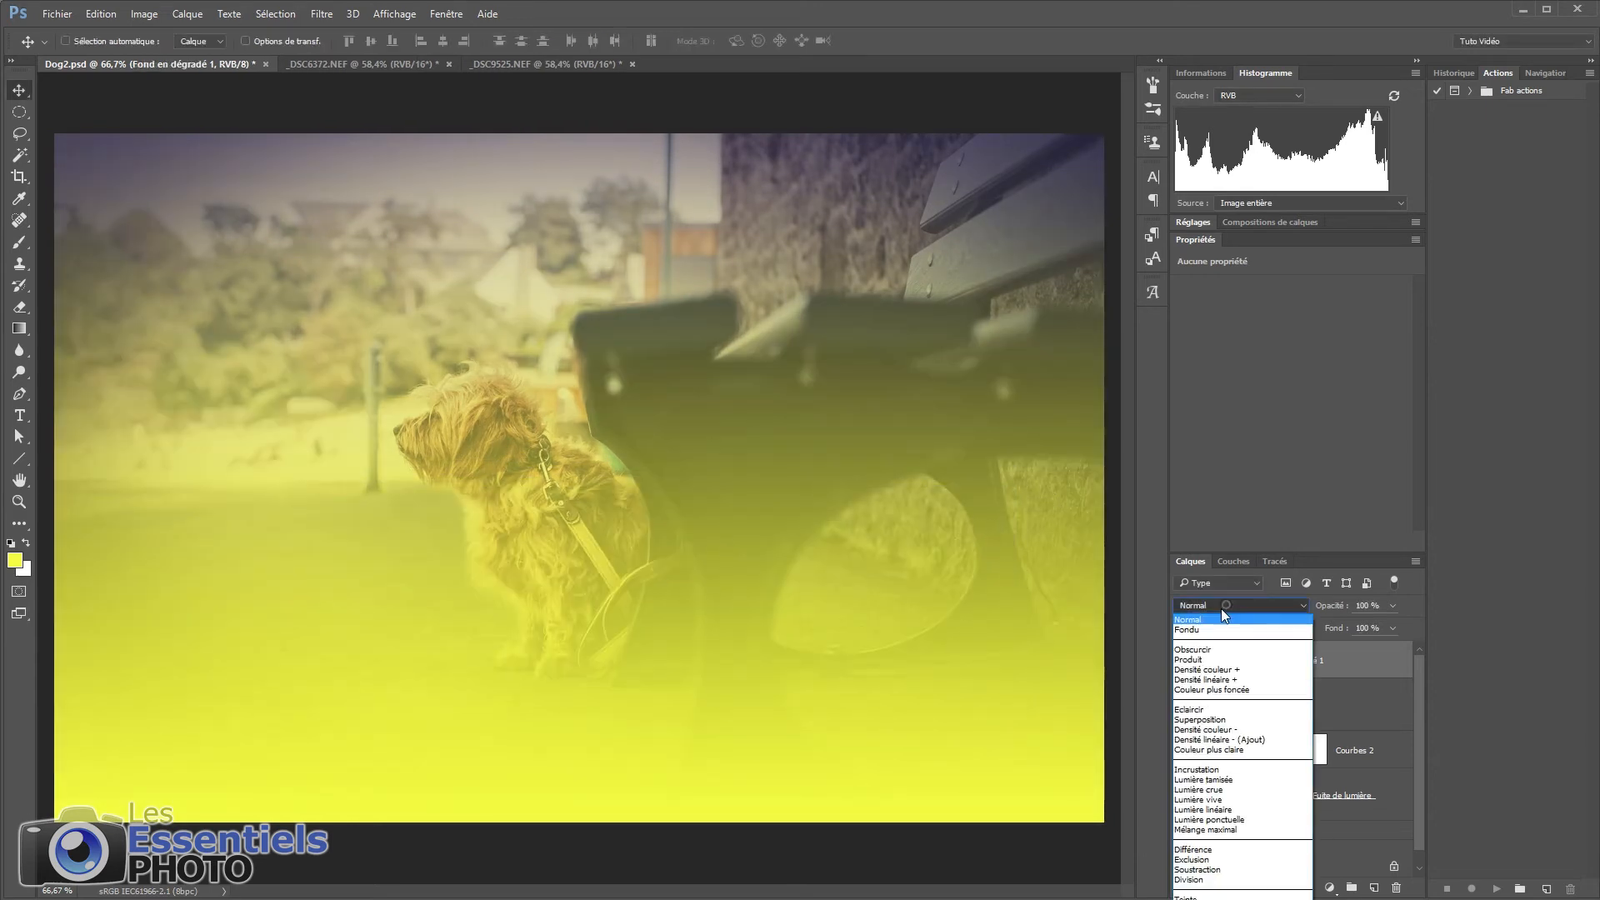
click(1216, 719)
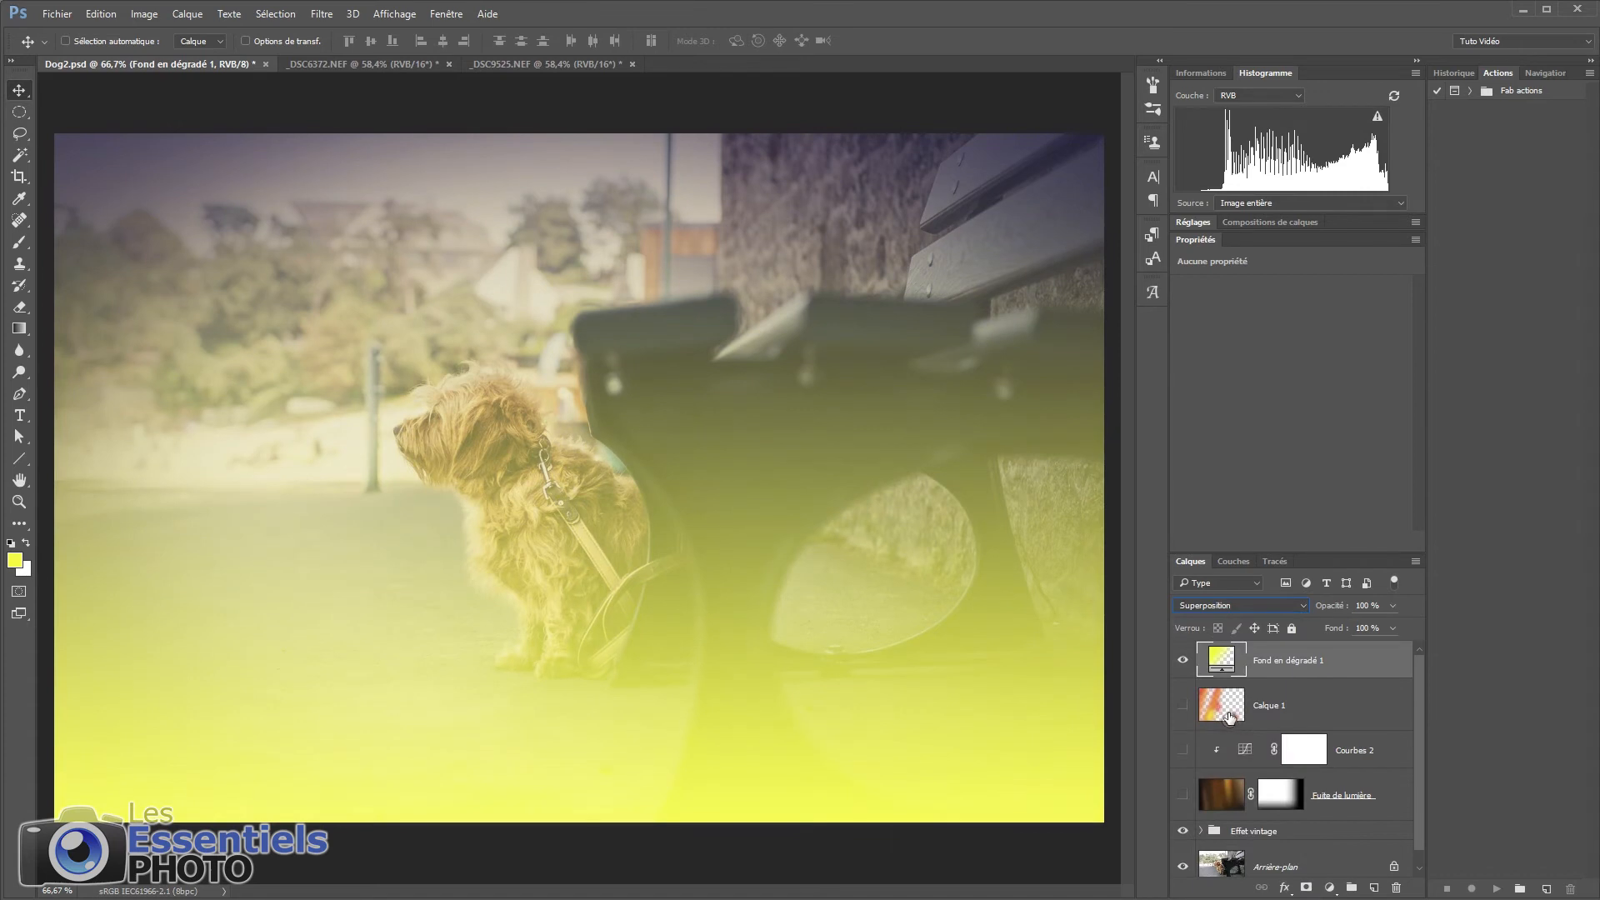
double_click(1222, 661)
drag(908, 496, 740, 485)
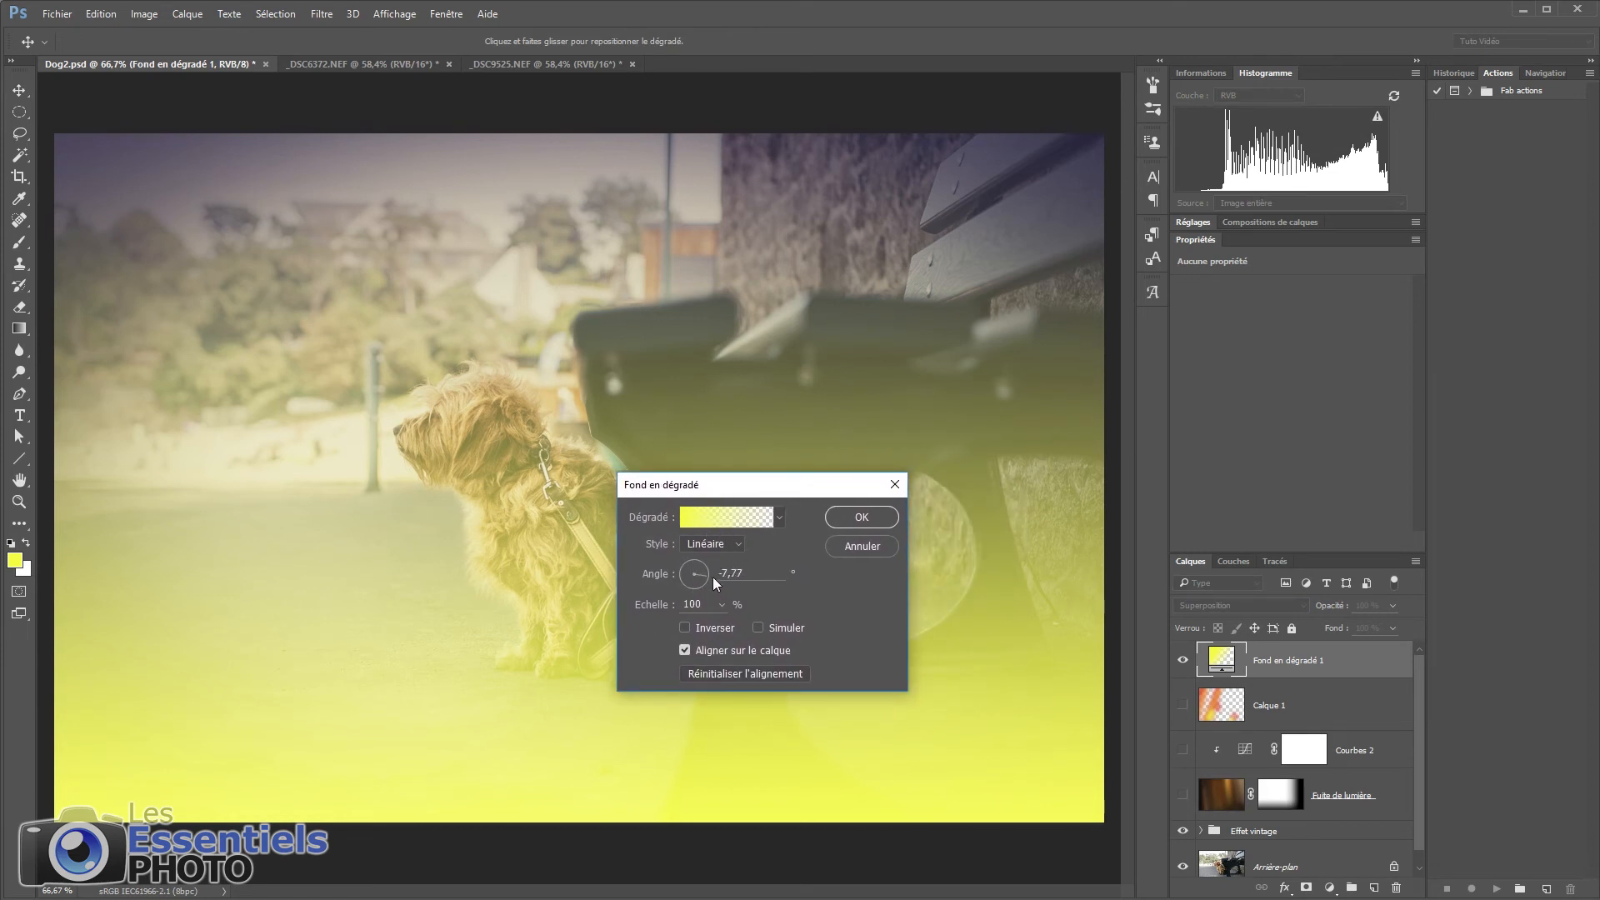
click(717, 573)
Step: Try the violet-orange and orange-yellow-orange presets on the gradient fill, then reapply the foreground-to-transparent preset
click(717, 517)
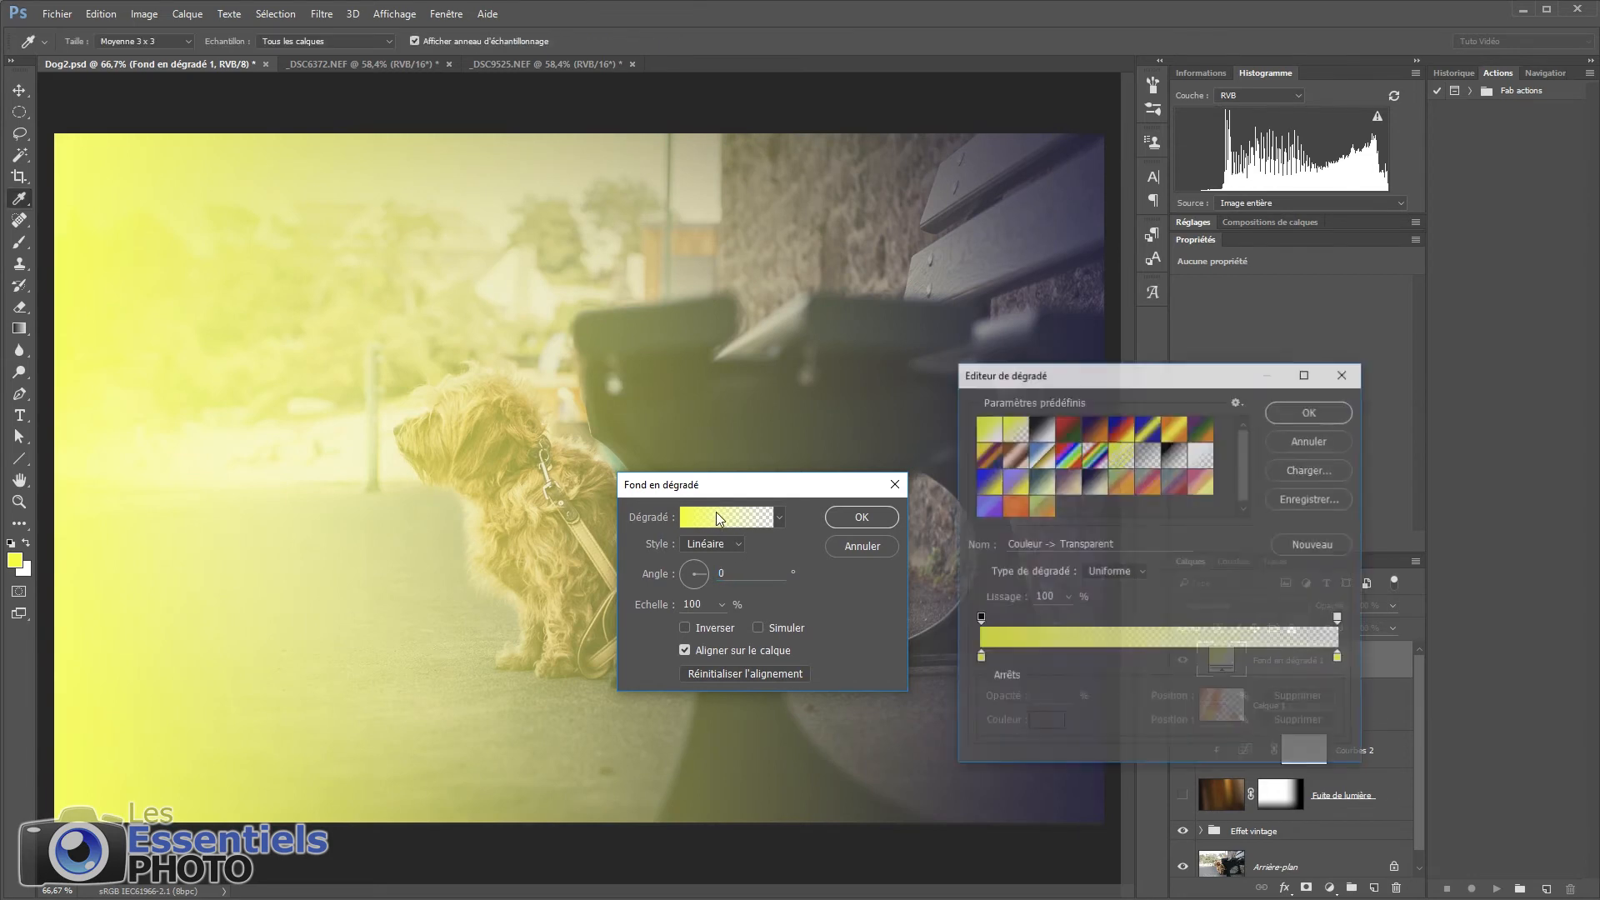
mouse_move(1103, 380)
mouse_down()
mouse_move(1058, 377)
mouse_move(1088, 384)
mouse_up()
click(1081, 439)
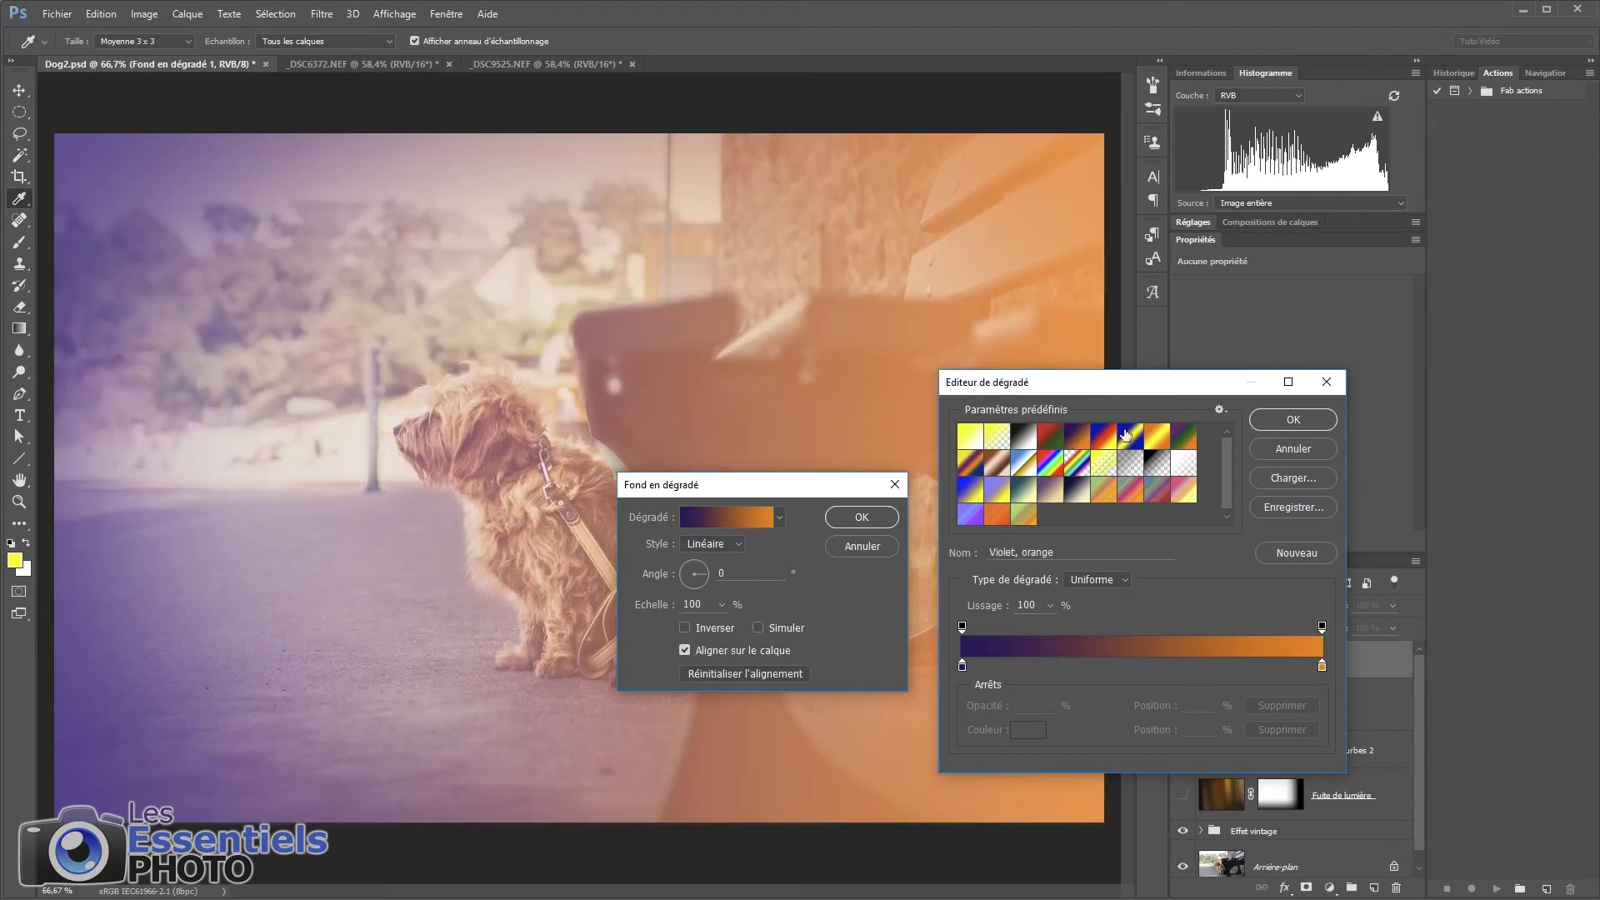
click(1148, 439)
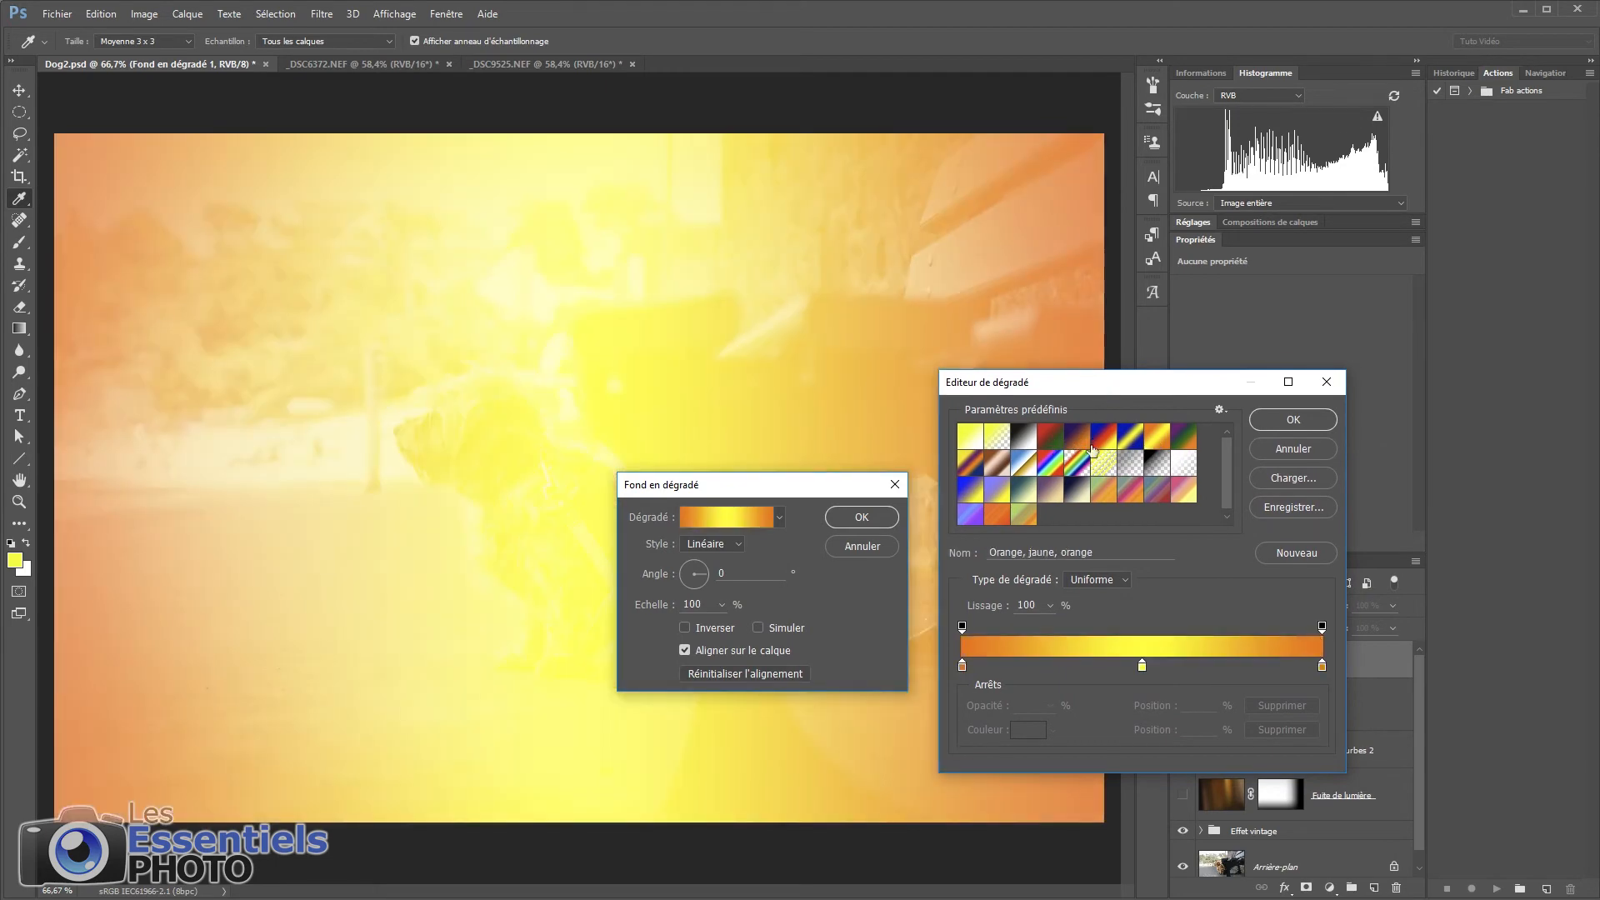
click(1102, 442)
click(1080, 442)
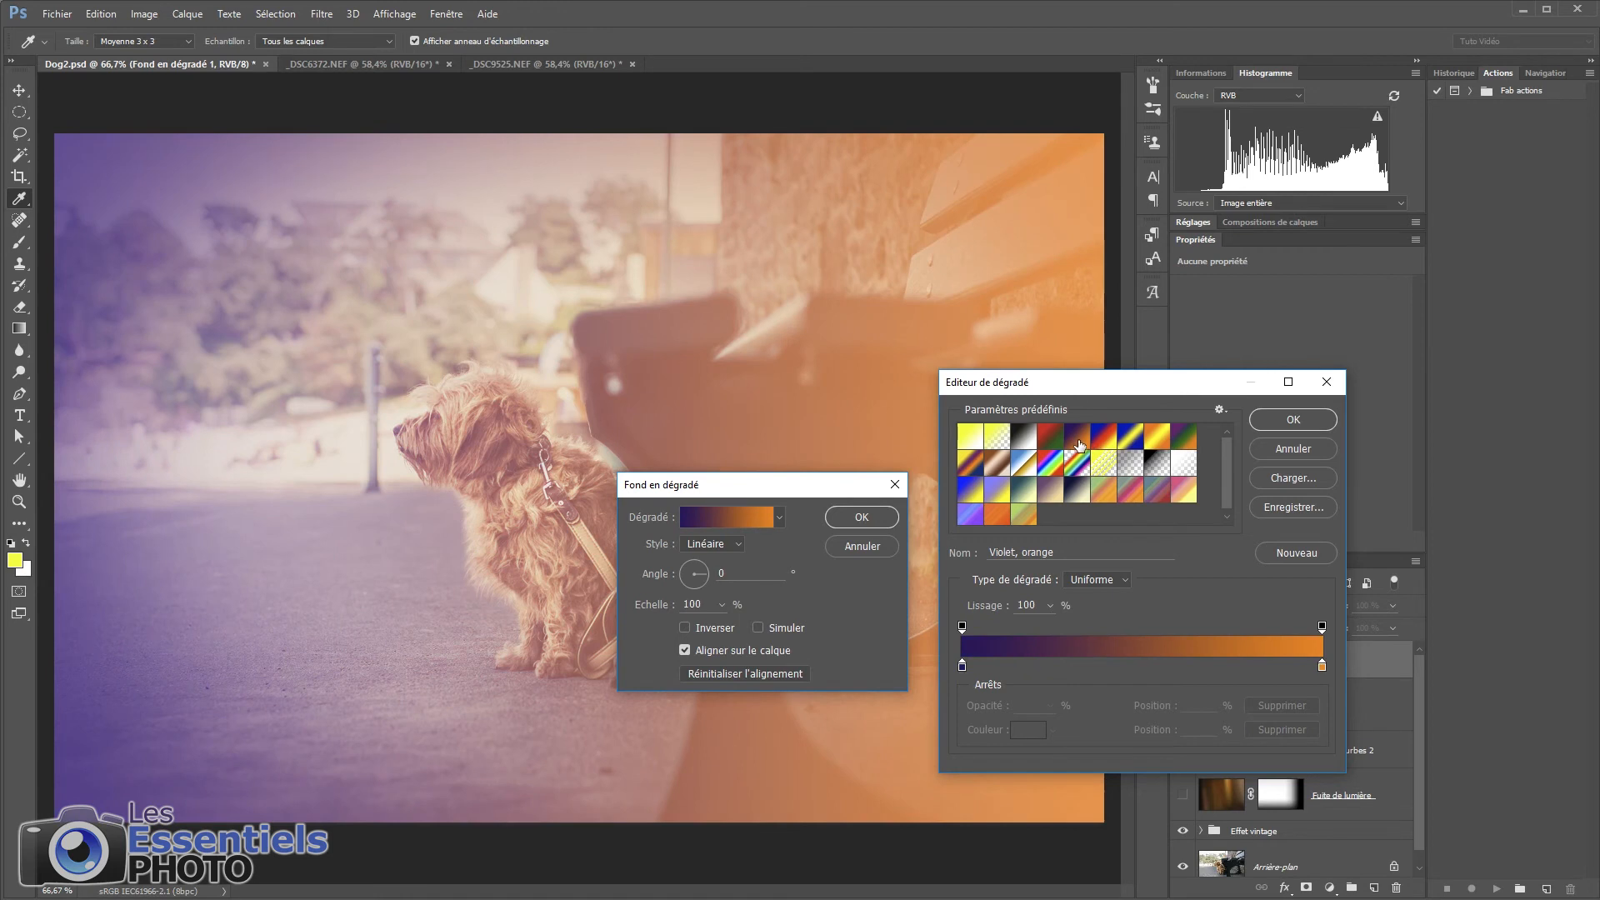
click(990, 442)
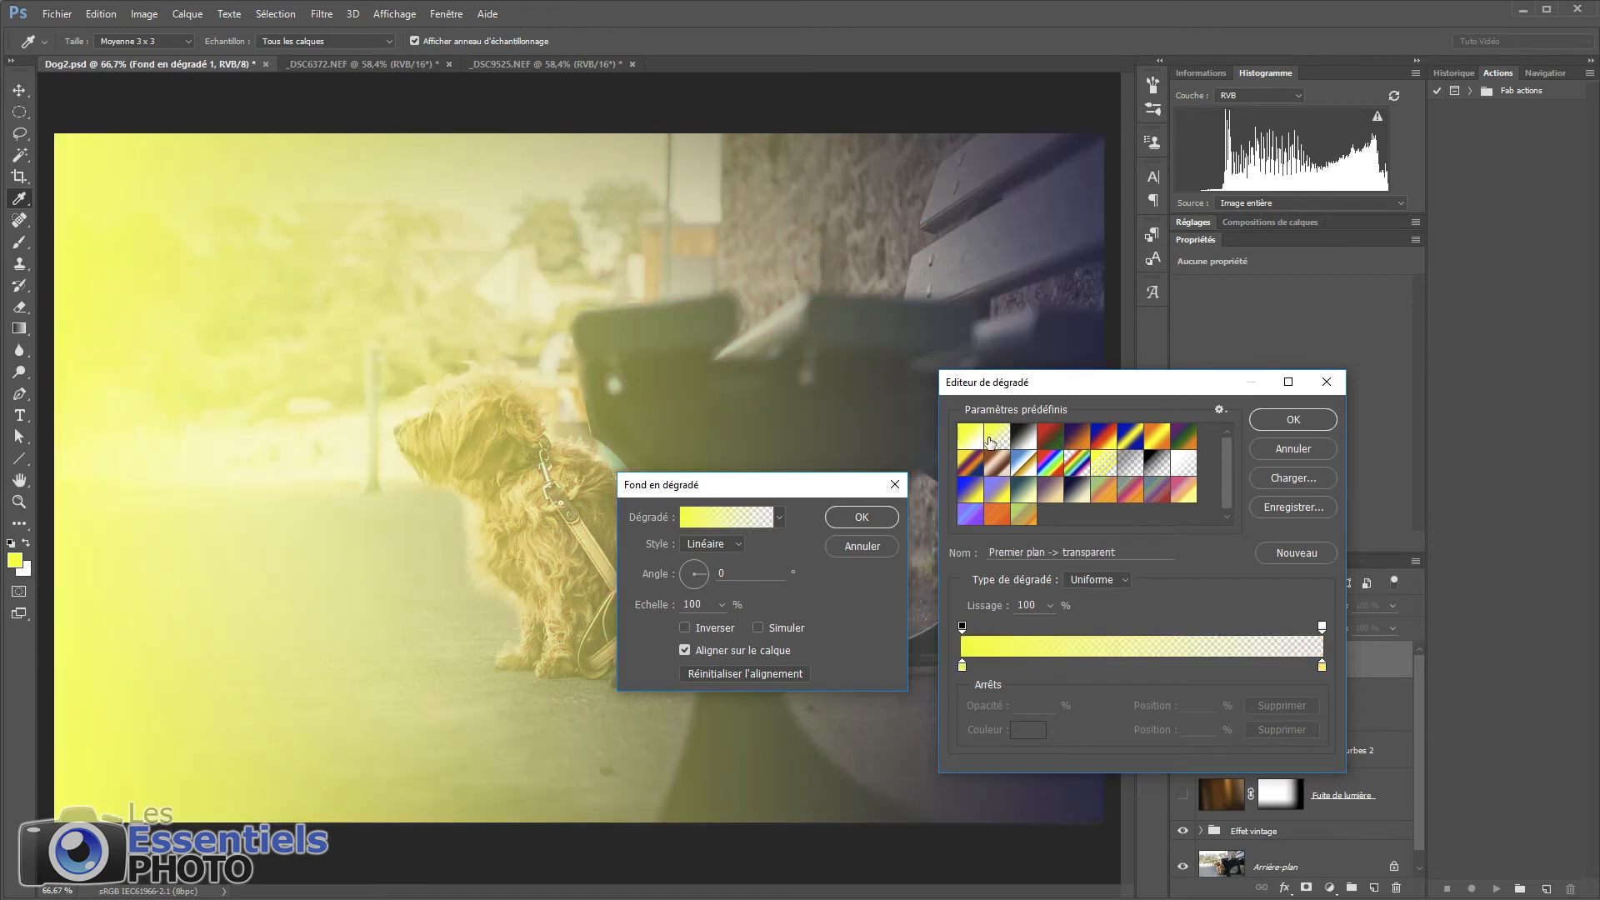
Step: Change the fill's gradient type to Bruit and set its roughness (Cassure) to 27 %
click(1127, 585)
click(1093, 607)
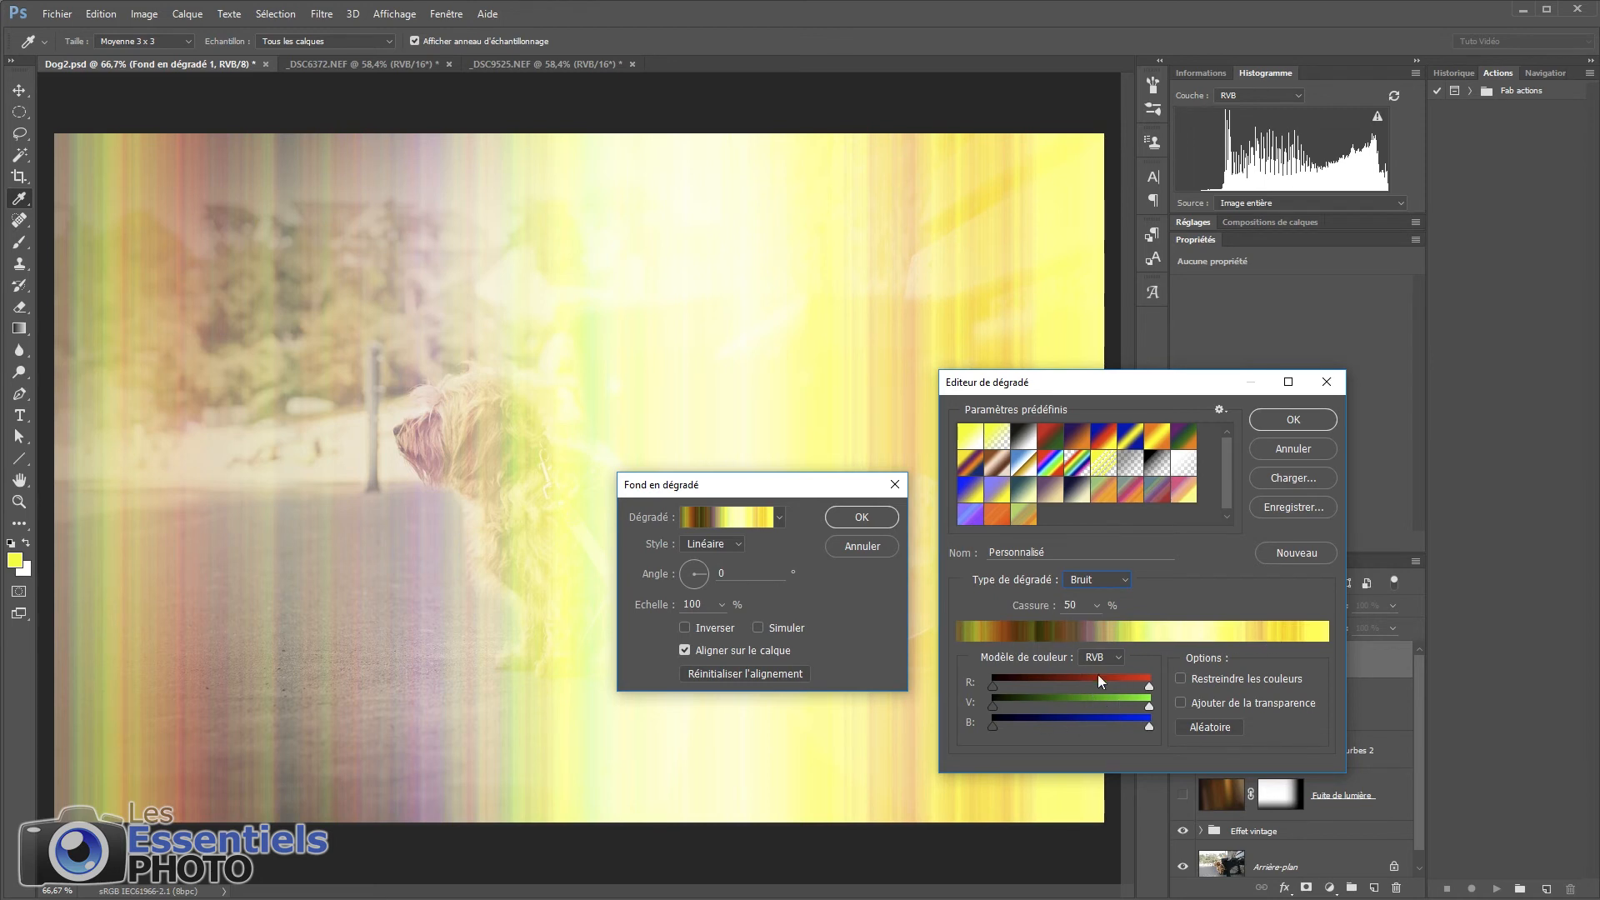
mouse_move(1019, 610)
mouse_down()
mouse_move(1080, 614)
mouse_move(1013, 613)
mouse_up()
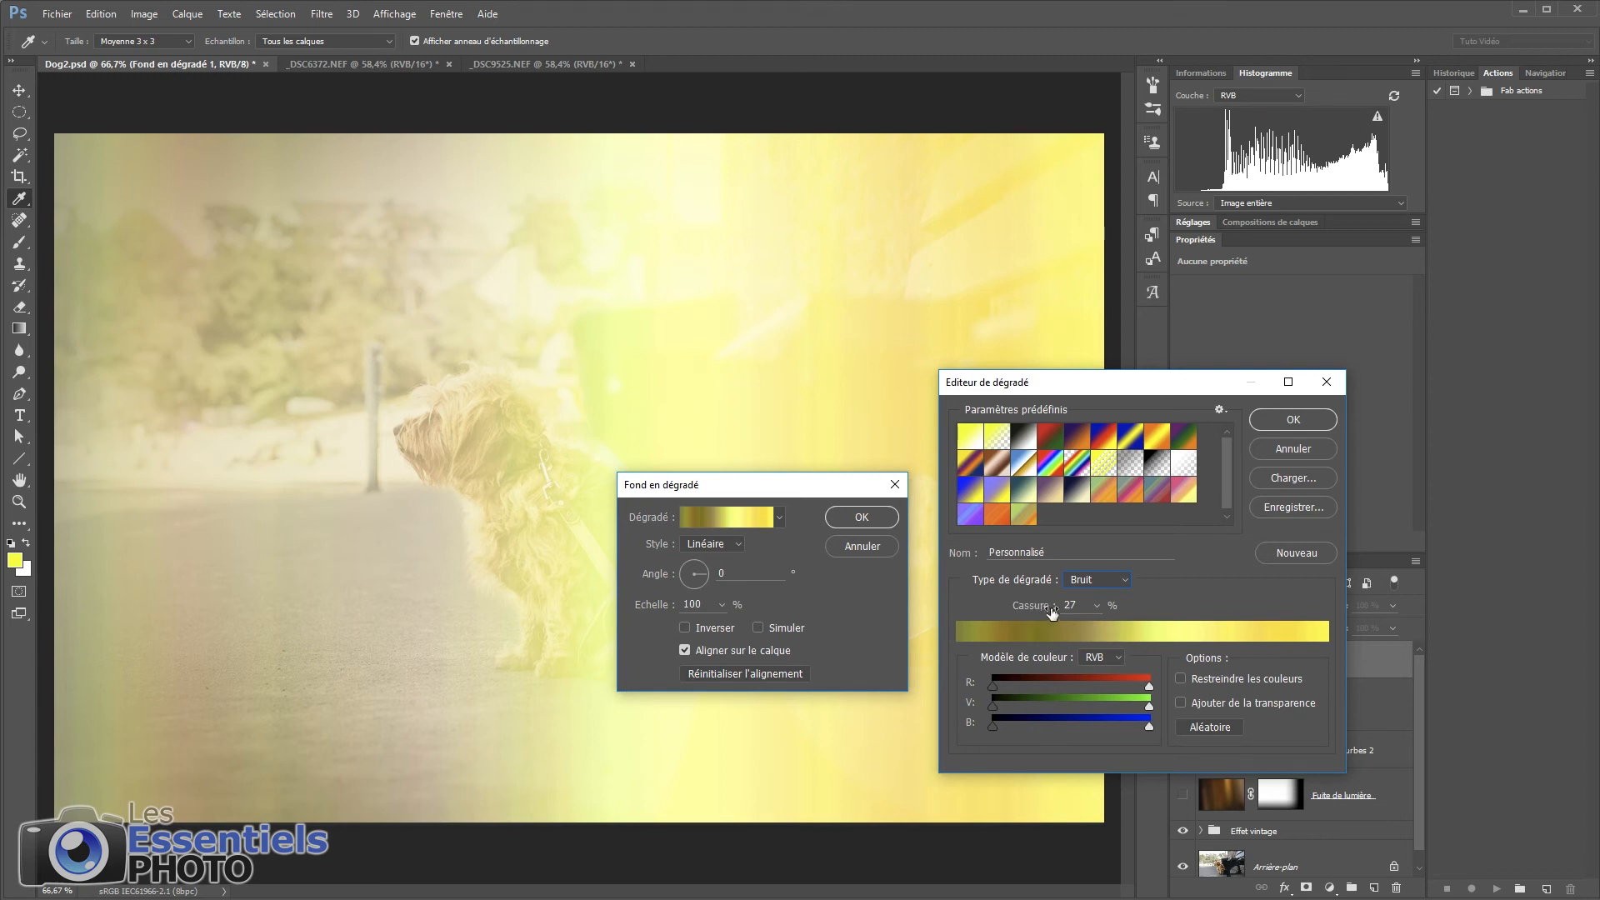
Step: Randomize the noise gradient repeatedly until it runs from pink to violet-blue, and save it as a new preset
click(1201, 729)
click(1200, 727)
click(1198, 728)
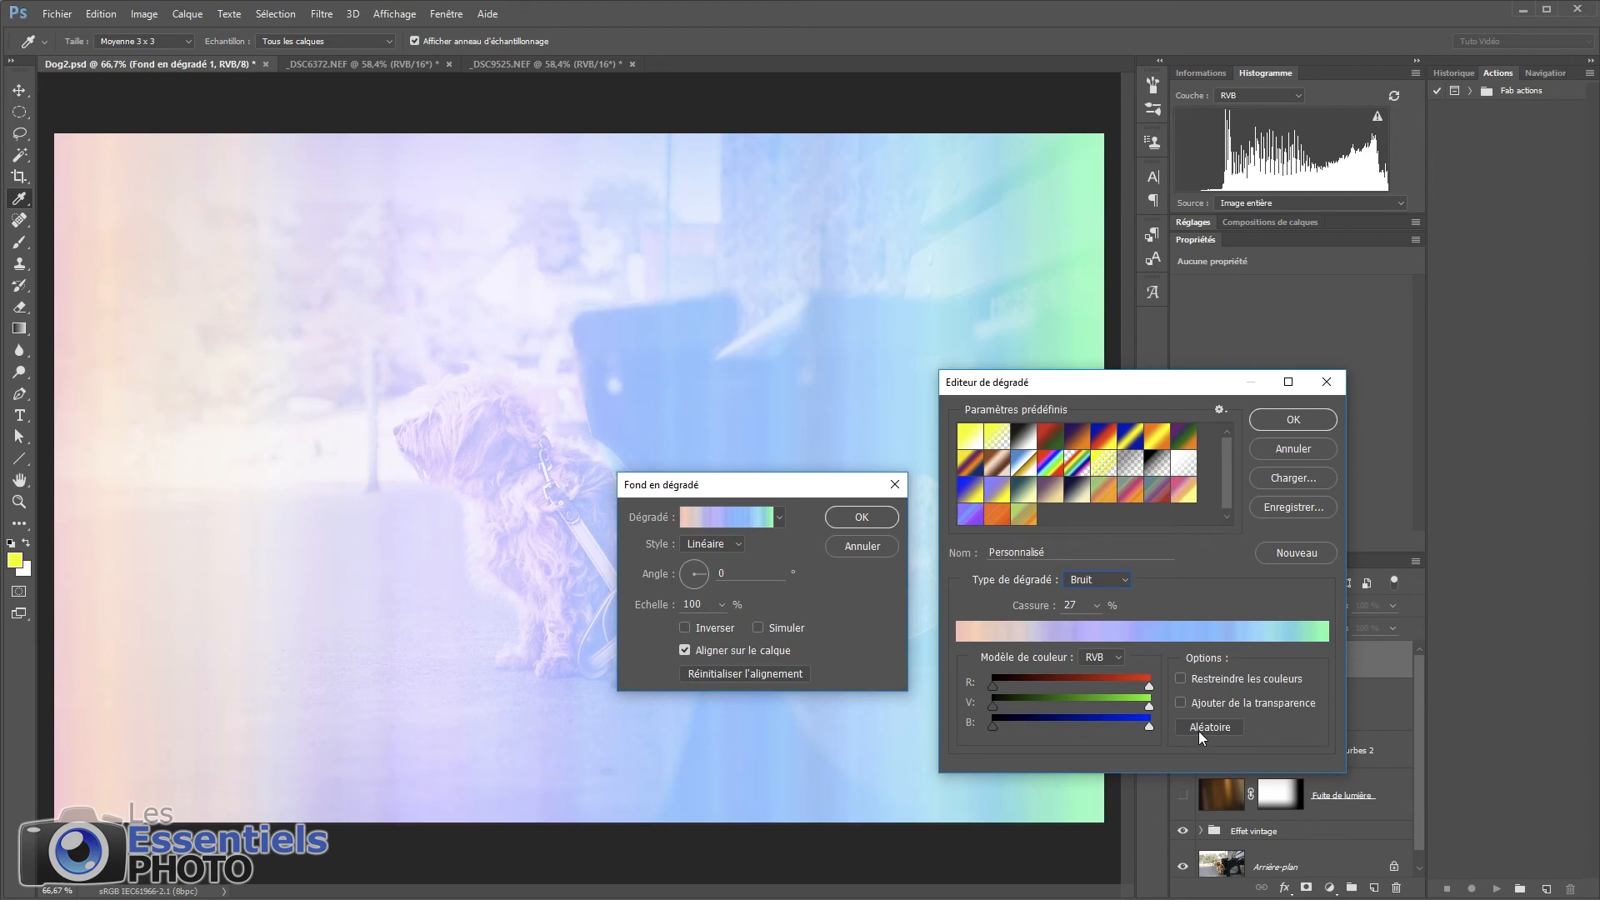
click(1198, 731)
click(1201, 728)
click(1201, 730)
click(1201, 730)
click(1202, 728)
click(1201, 727)
click(1199, 727)
click(1198, 726)
click(1196, 725)
click(1196, 726)
click(1195, 725)
click(1197, 722)
click(1197, 722)
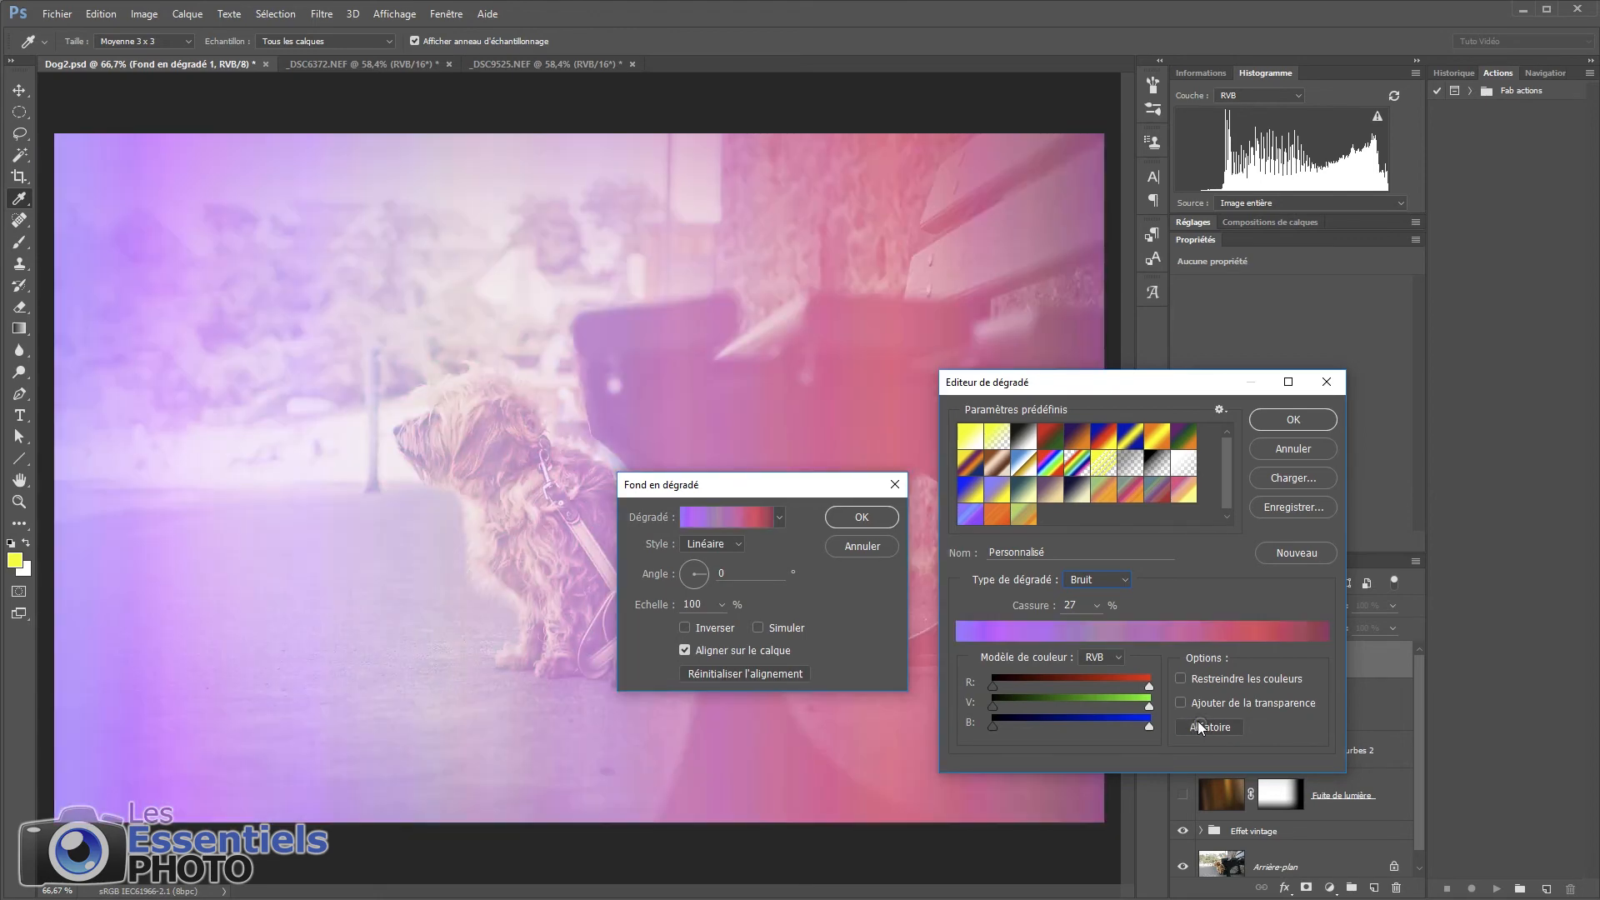
click(1198, 723)
click(1197, 723)
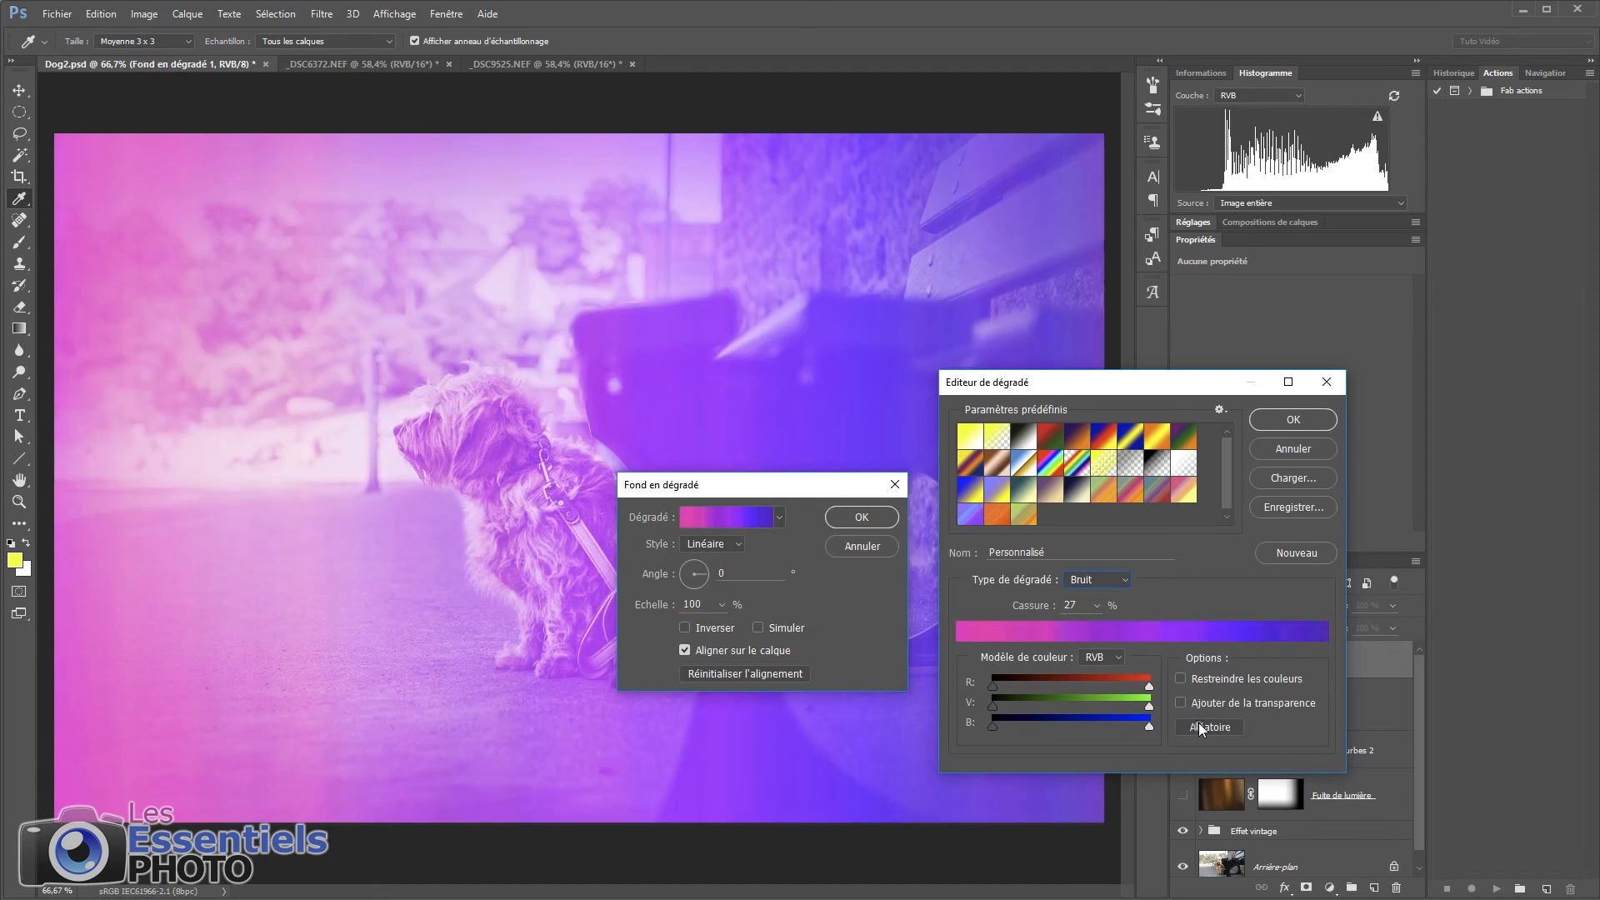
click(1297, 552)
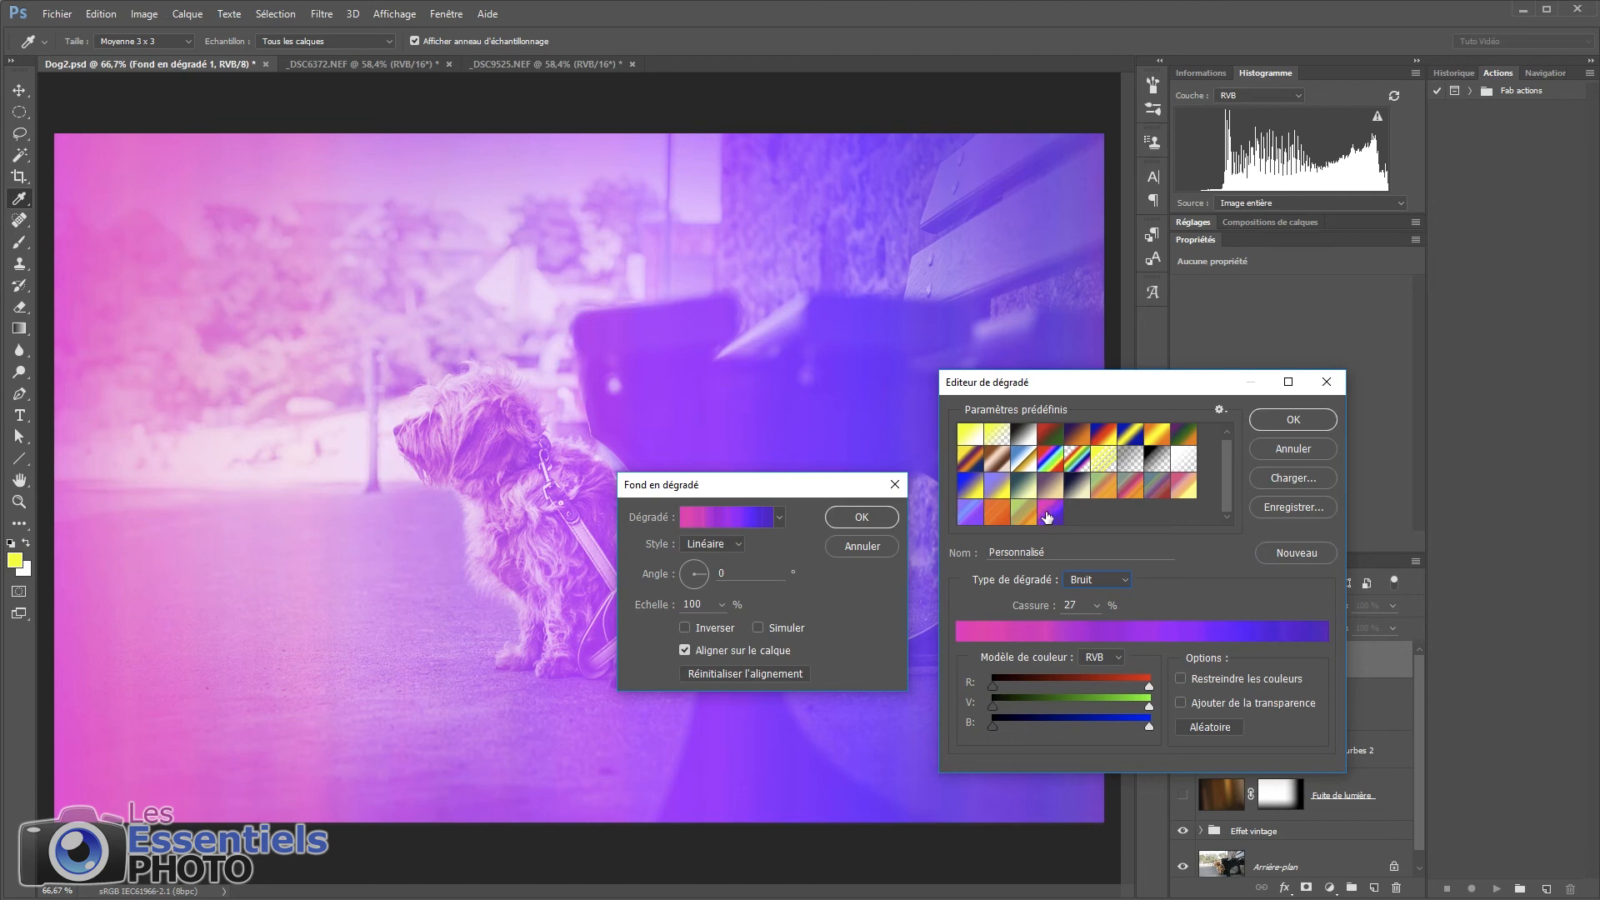
Step: Apply the saved orange gradient preset to the fill layer and accept the gradient fill settings
click(997, 512)
click(1292, 419)
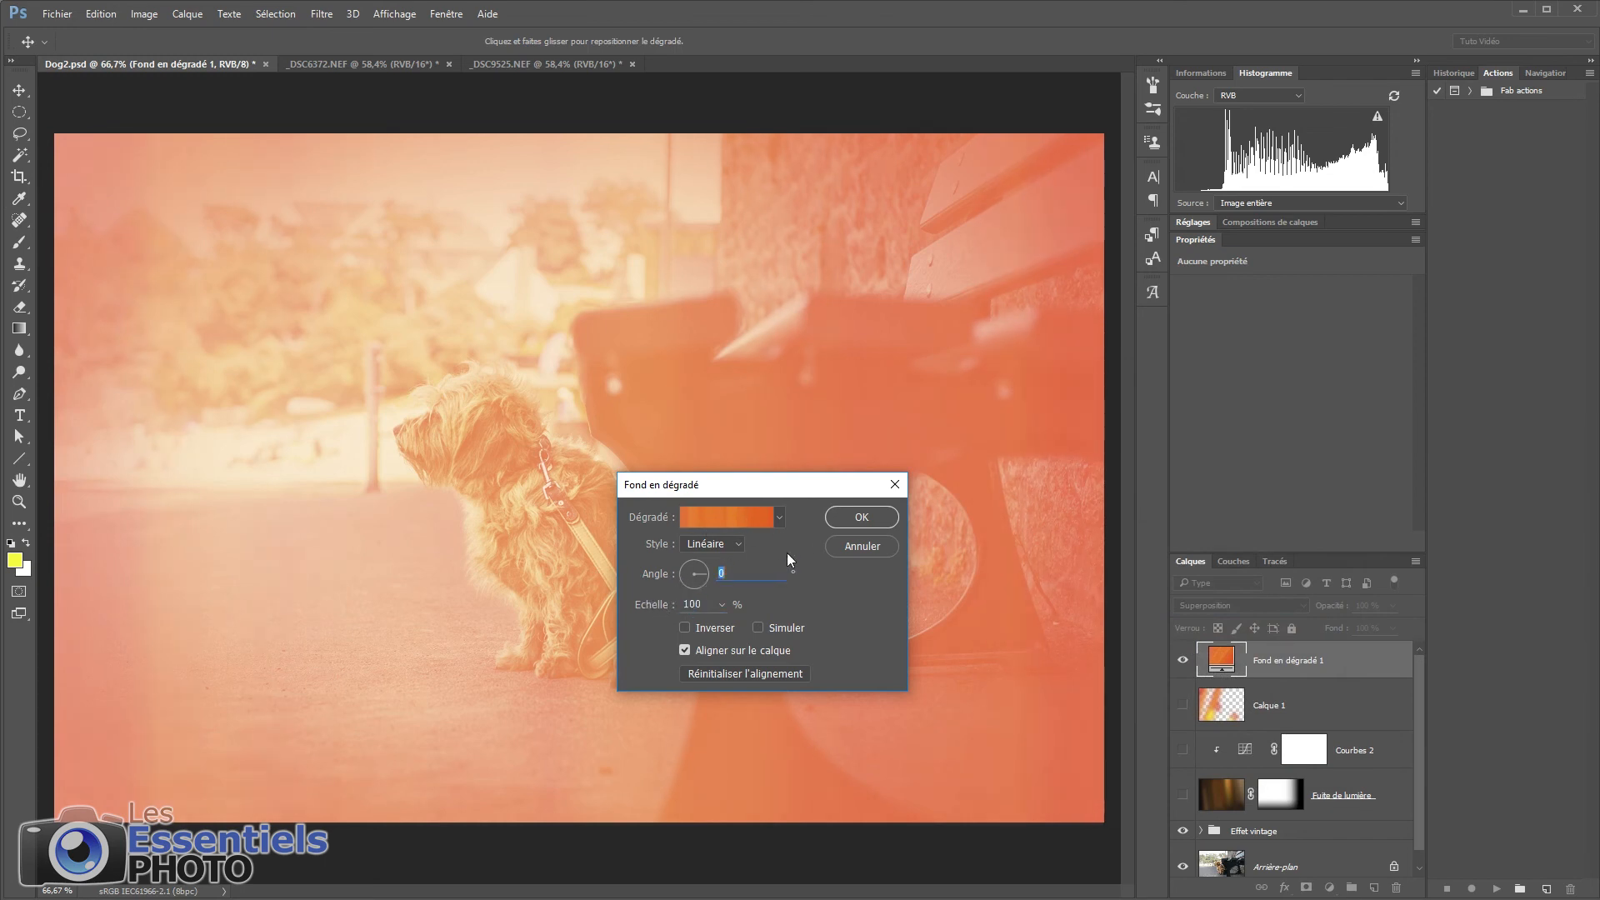
click(863, 516)
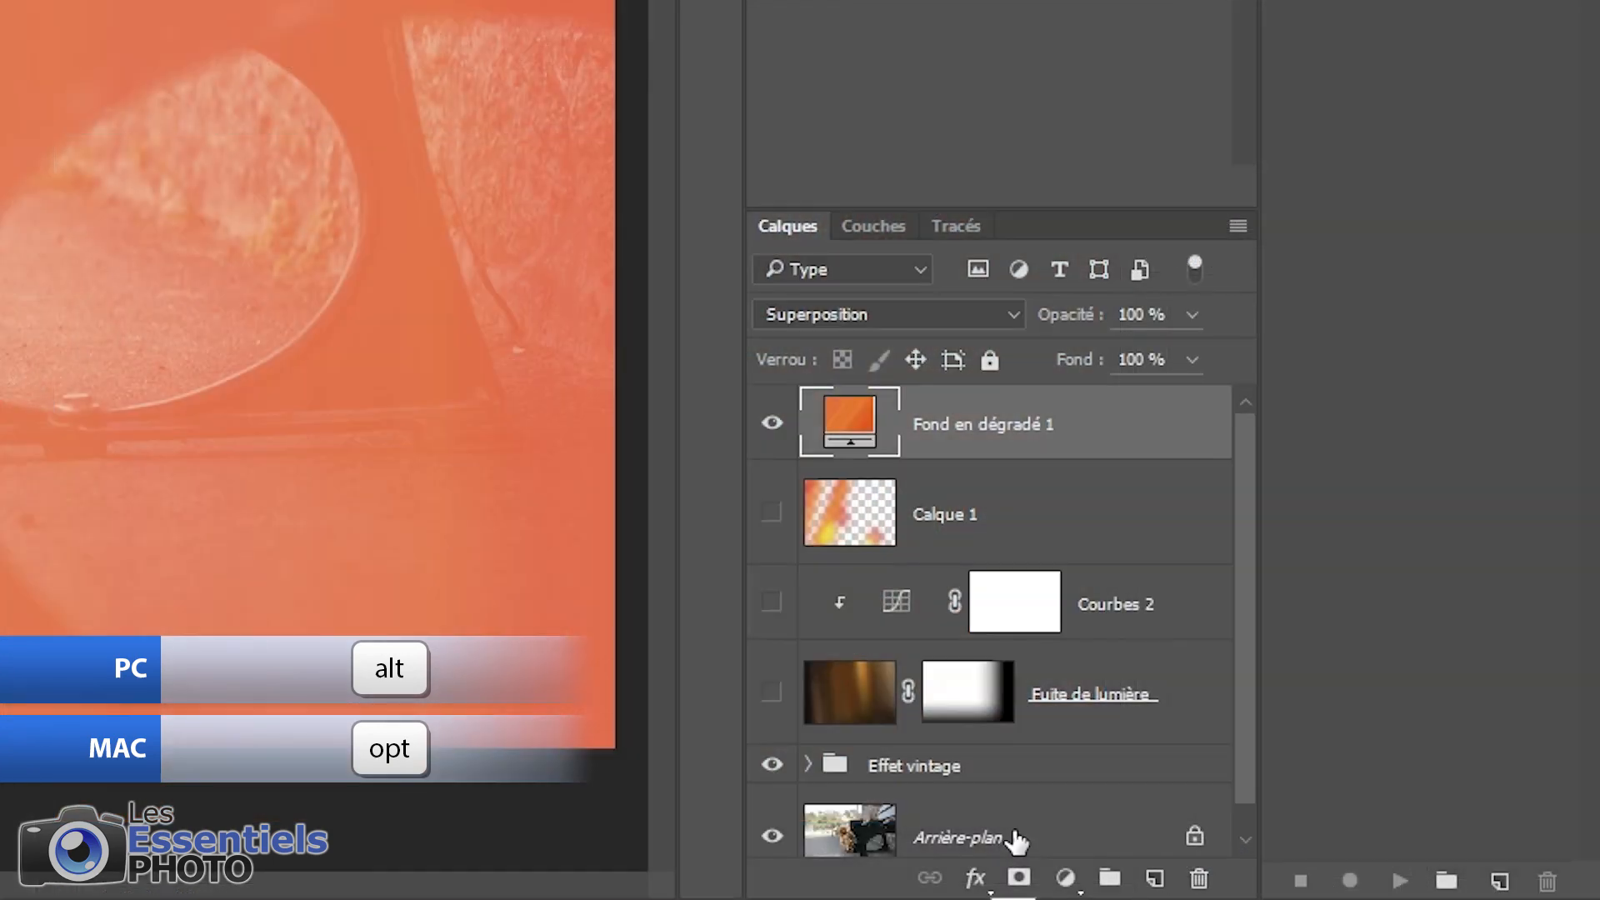
Step: Add a black mask to Fond en dégradé 1 and paint white along the photo's left edge and on the ground beside the dog
alt+click(1018, 878)
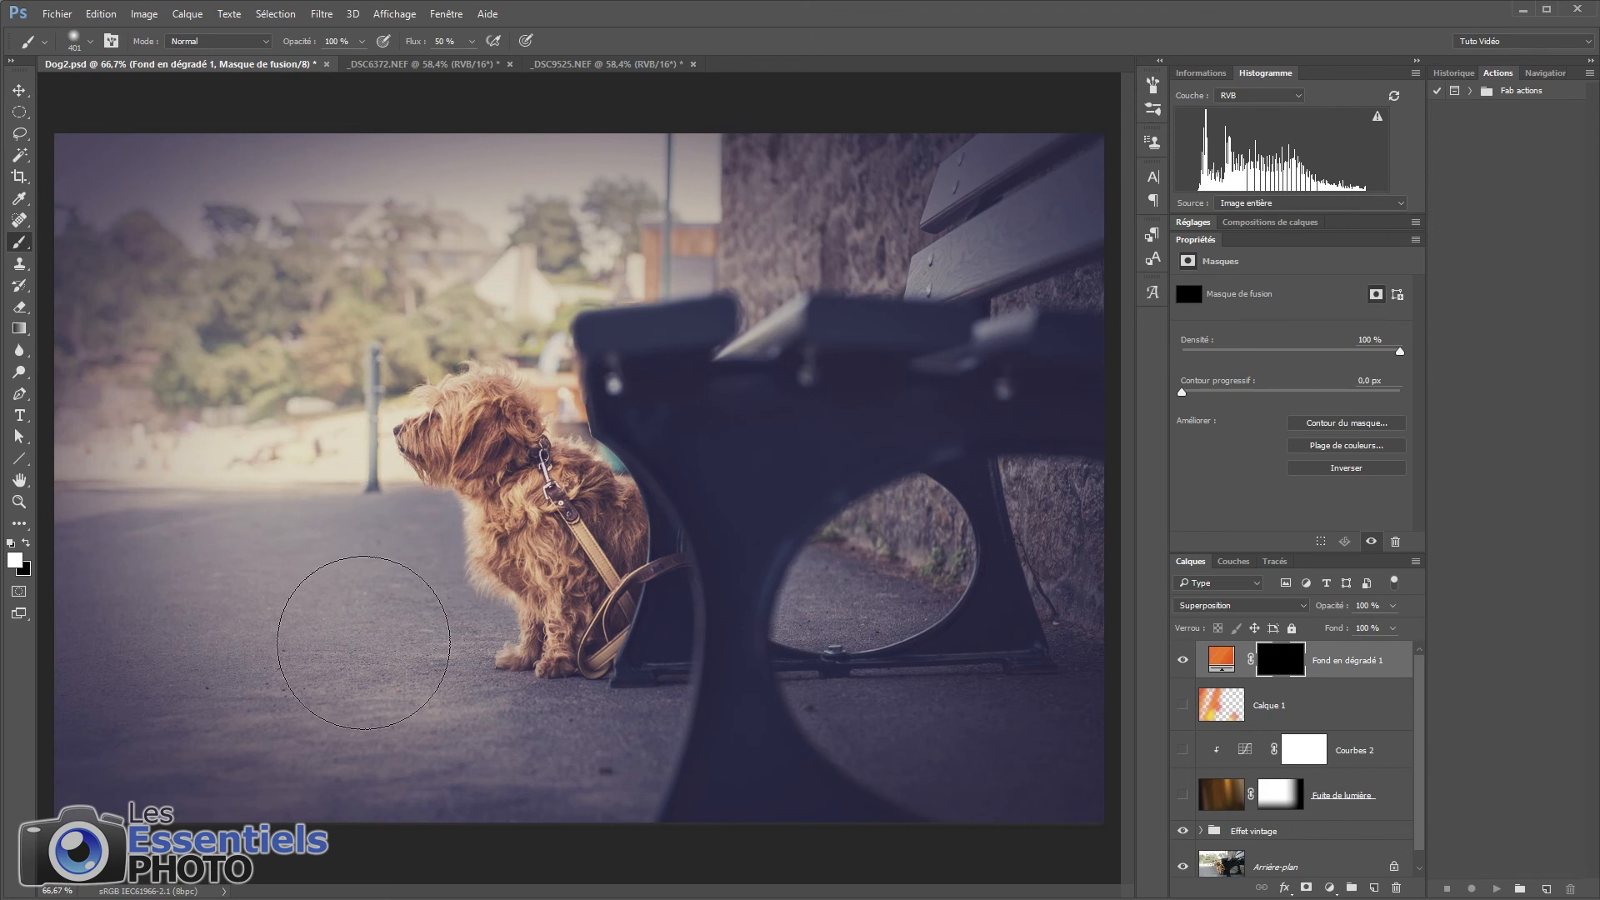
drag(138, 188, 138, 800)
mouse_move(257, 447)
mouse_down()
mouse_move(409, 416)
mouse_move(432, 589)
mouse_move(275, 724)
mouse_up()
Step: Draw white-to-transparent gradients on the layer mask, from the photo's bottom edge upward and from its lower-left edge toward the dog
key(g)
drag(589, 825, 589, 606)
key(ctrl+z)
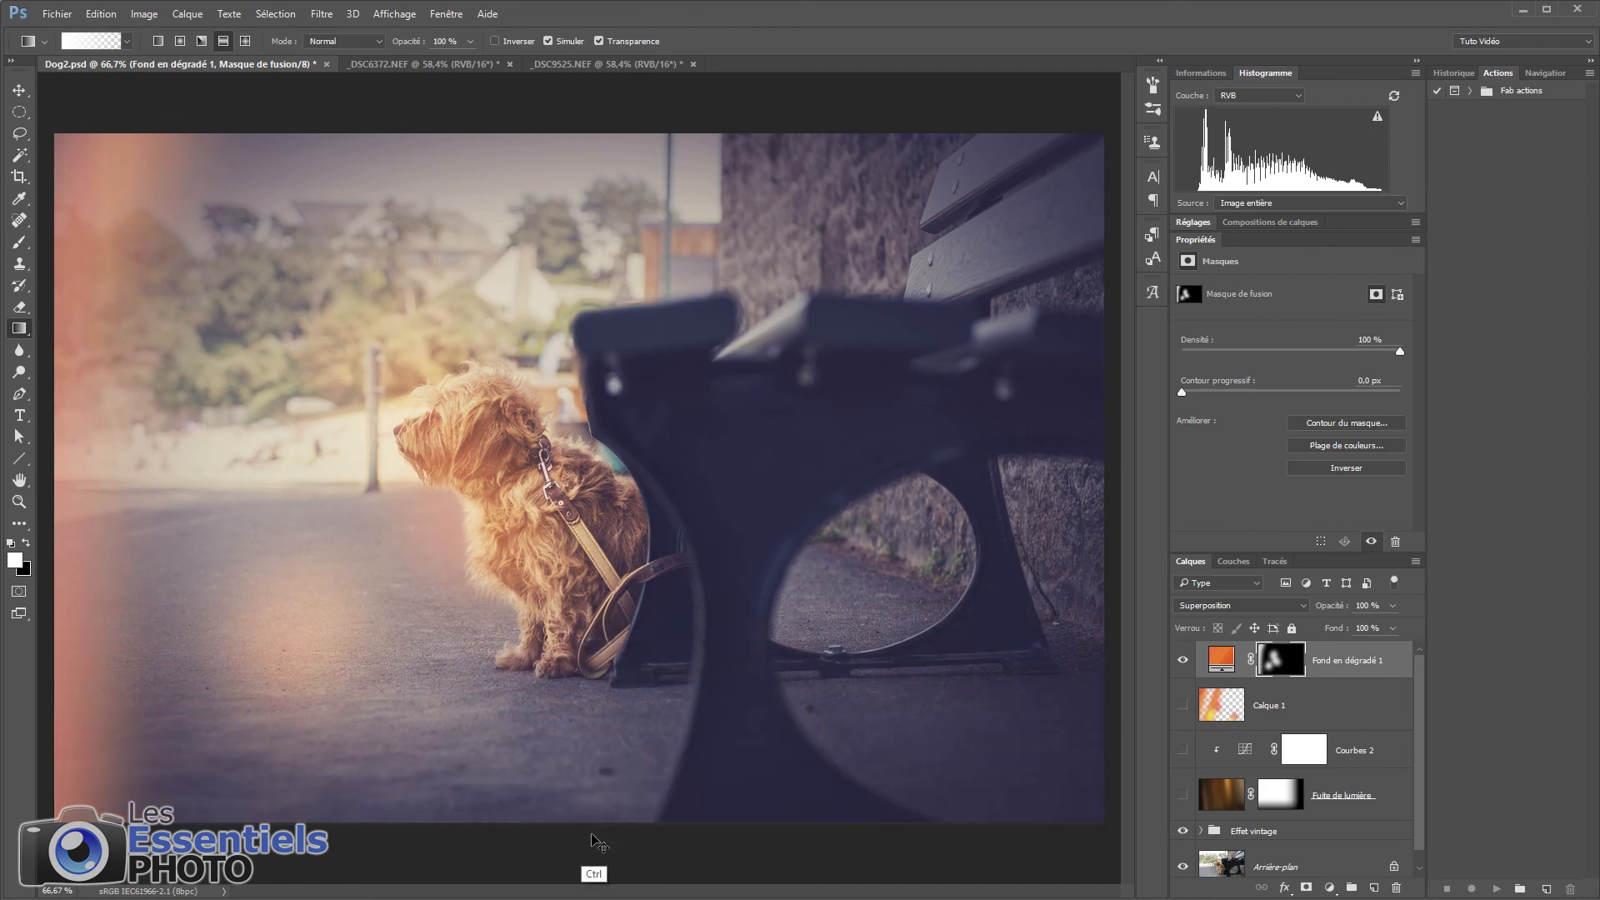
key(ctrl+z)
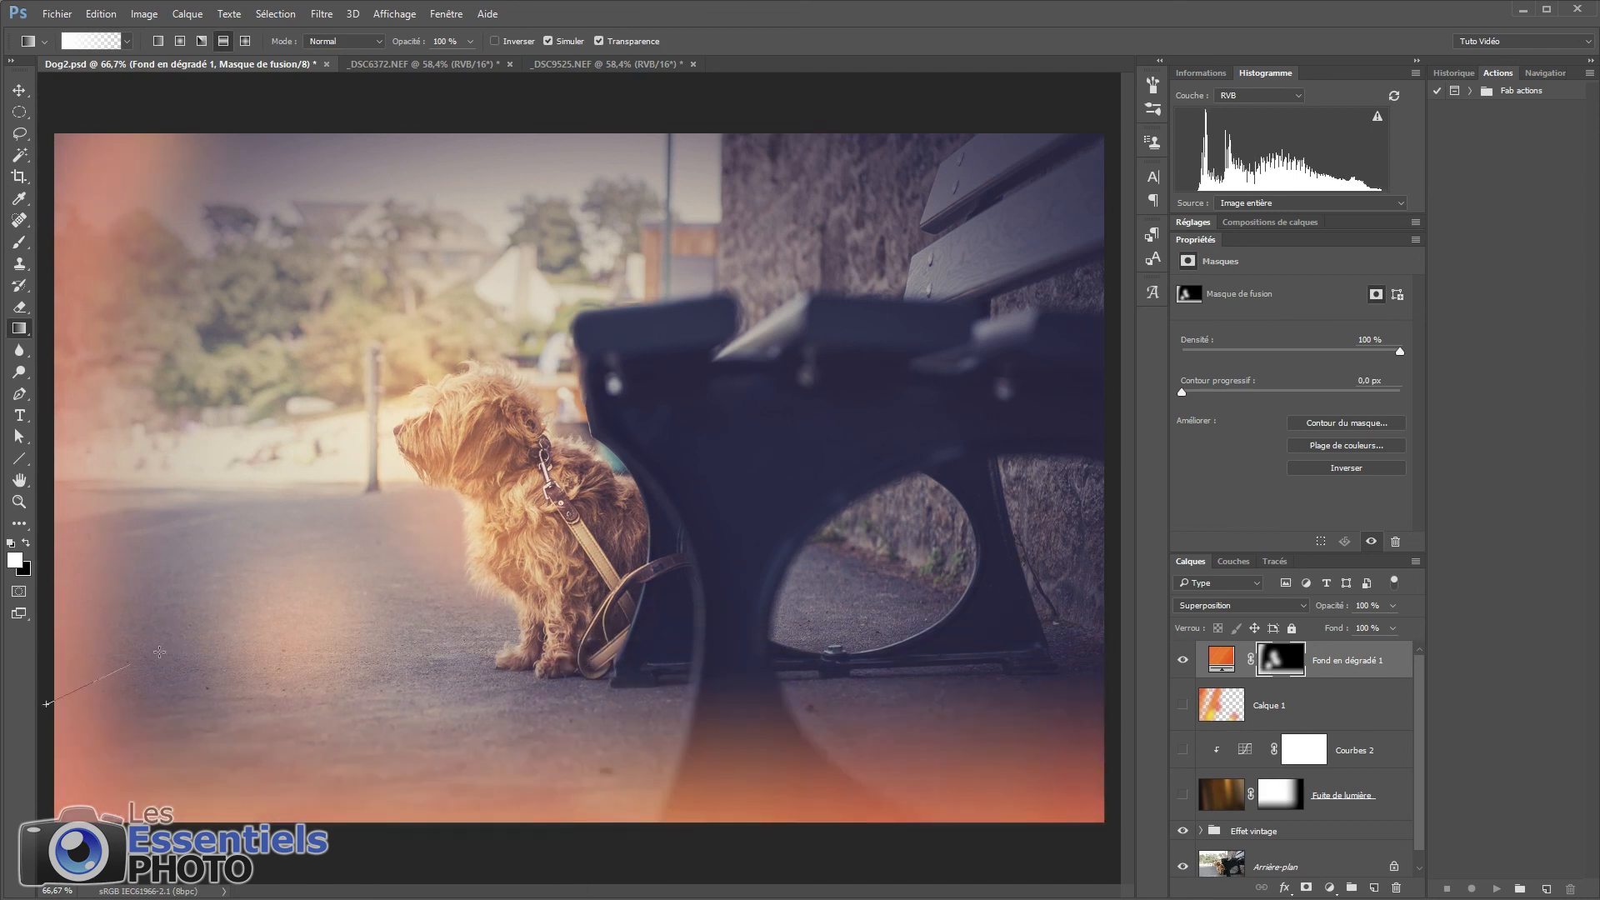
drag(46, 704, 417, 578)
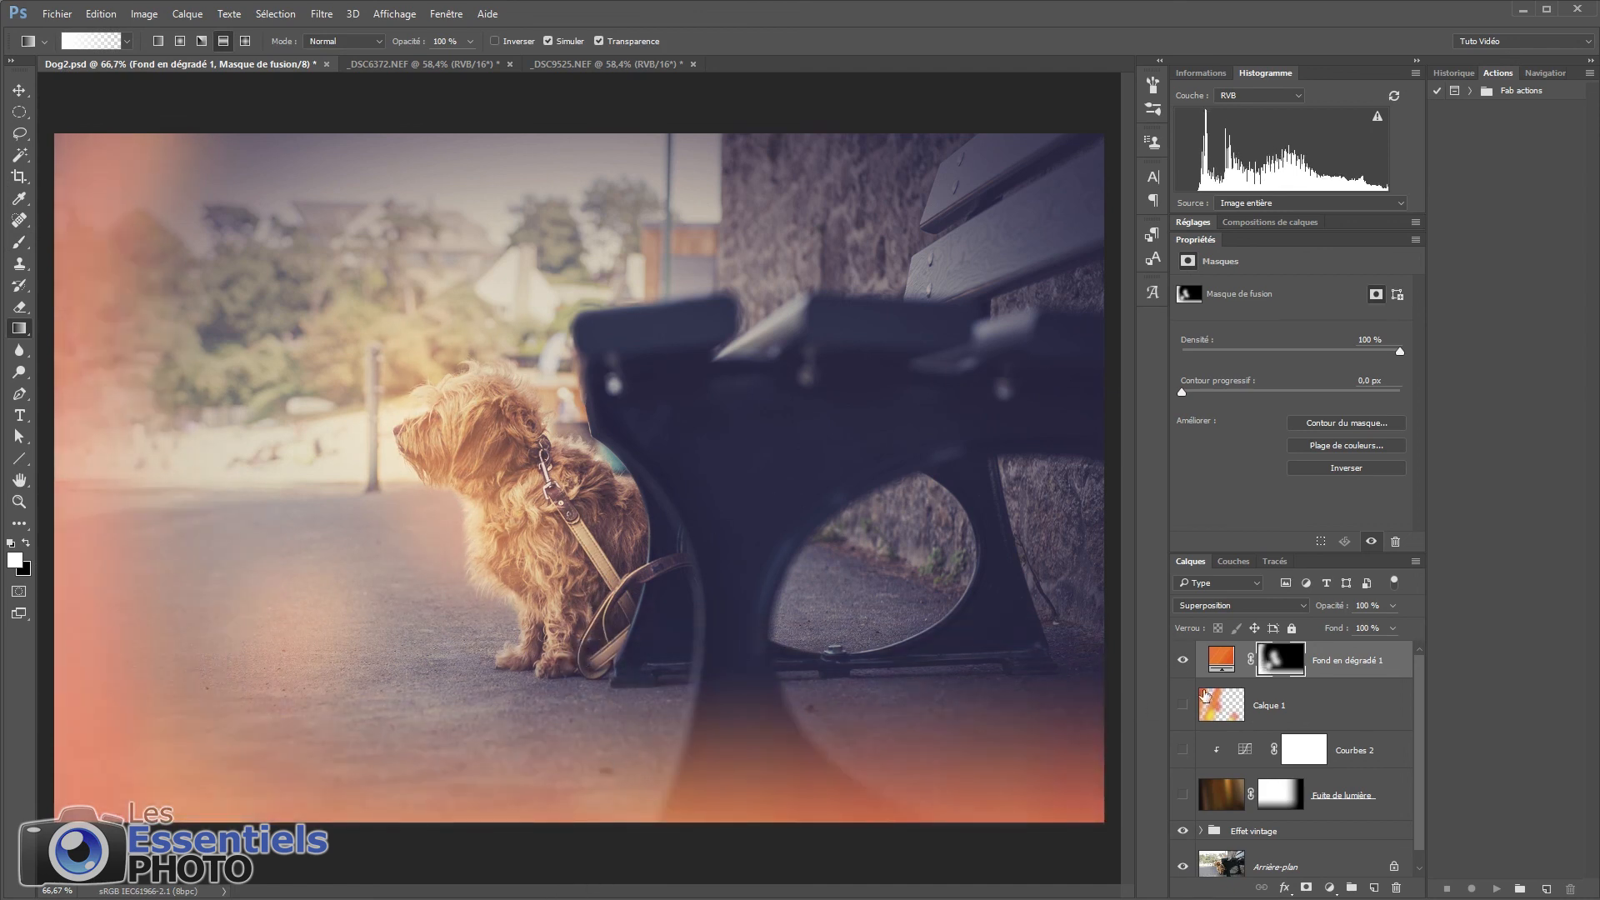